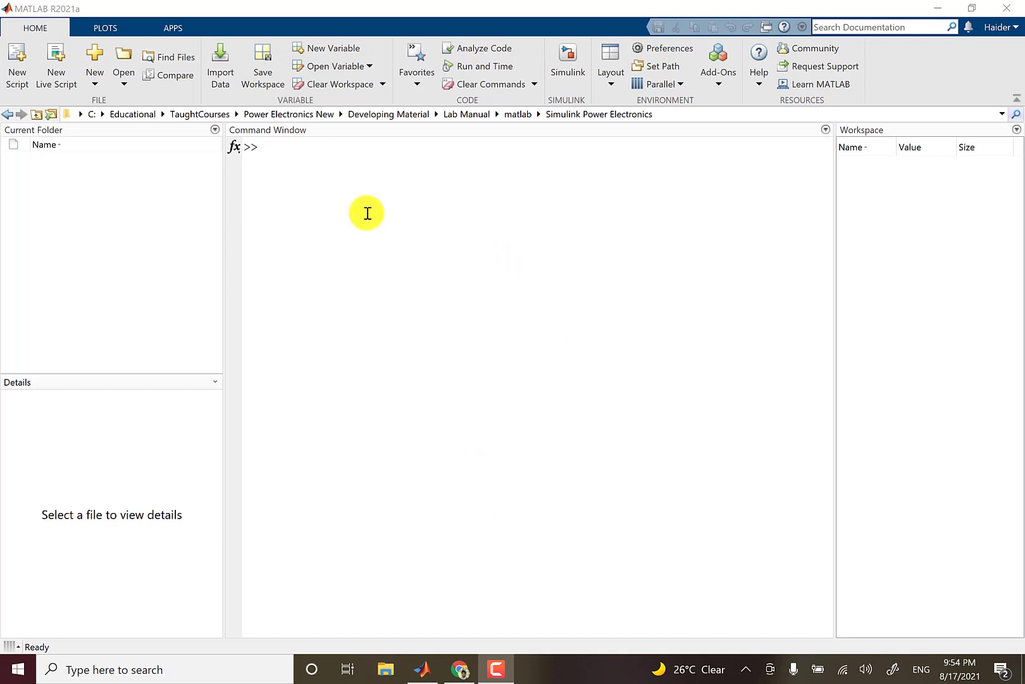
- Start Simulink from MATLAB and look over the featured examples on its start page before returning to the new-model templates
click(973, 8)
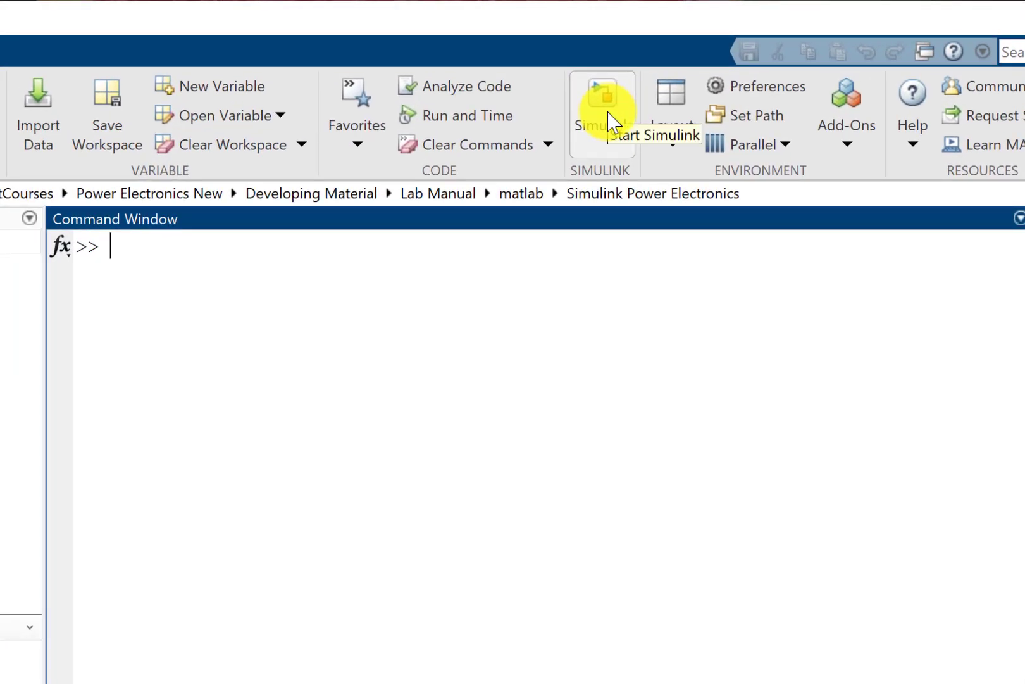
click(280, 288)
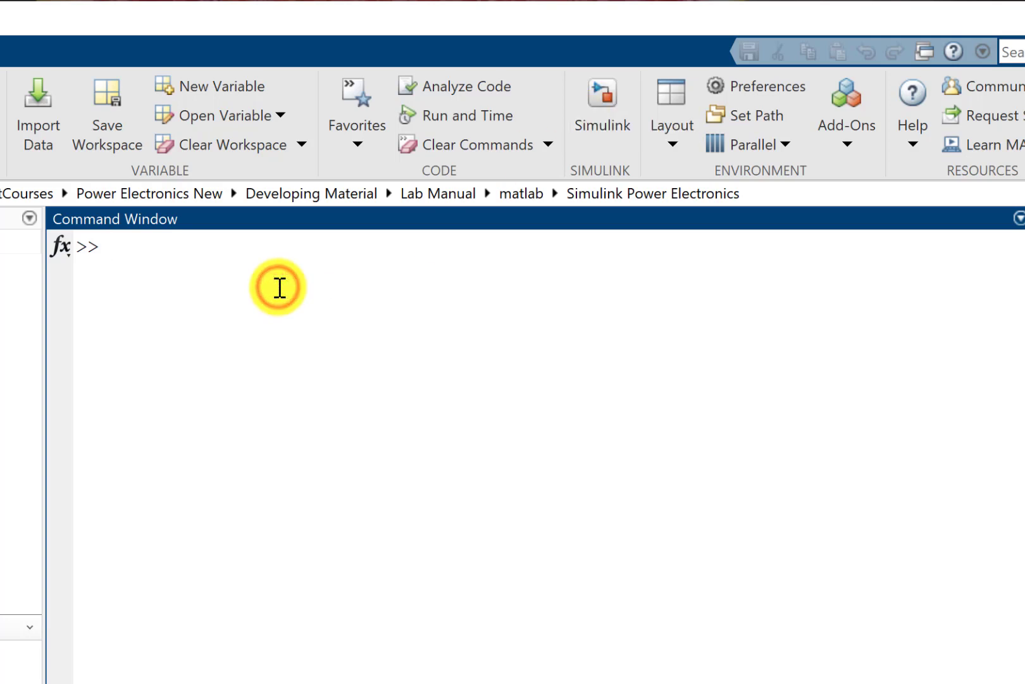
click(590, 98)
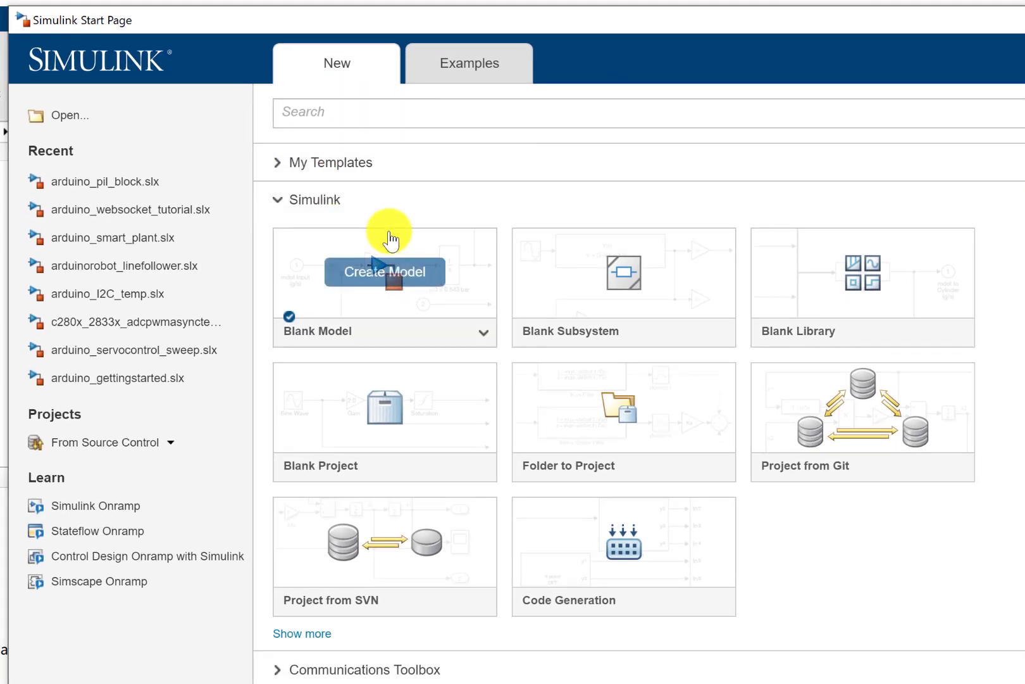
click(472, 61)
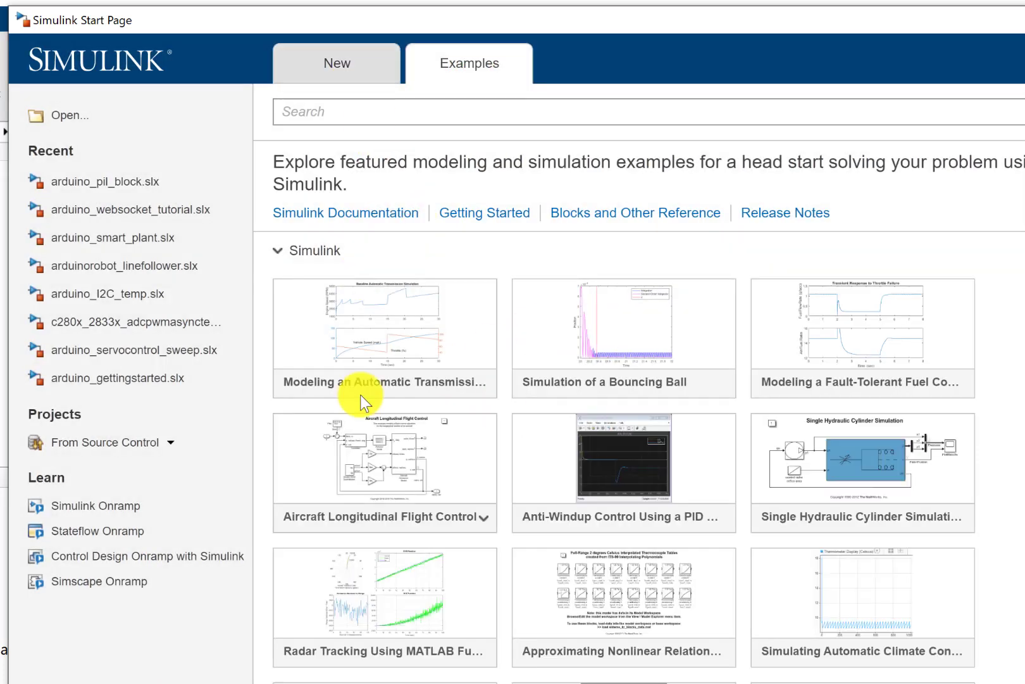
click(335, 65)
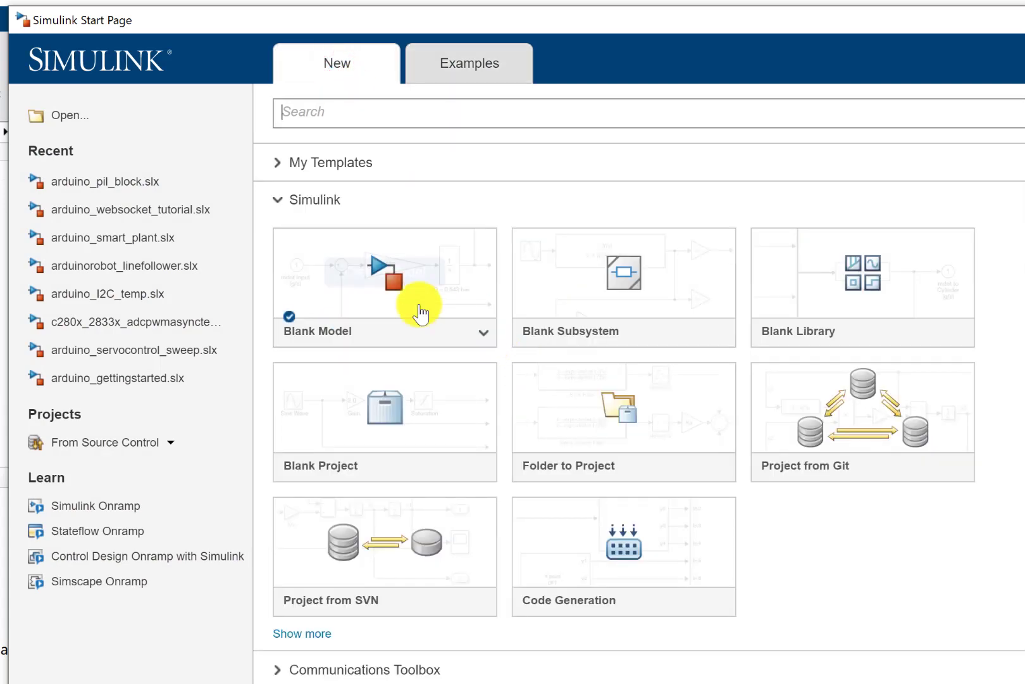
- Create a new blank Simulink model and maximize its window
mouse_move(361, 323)
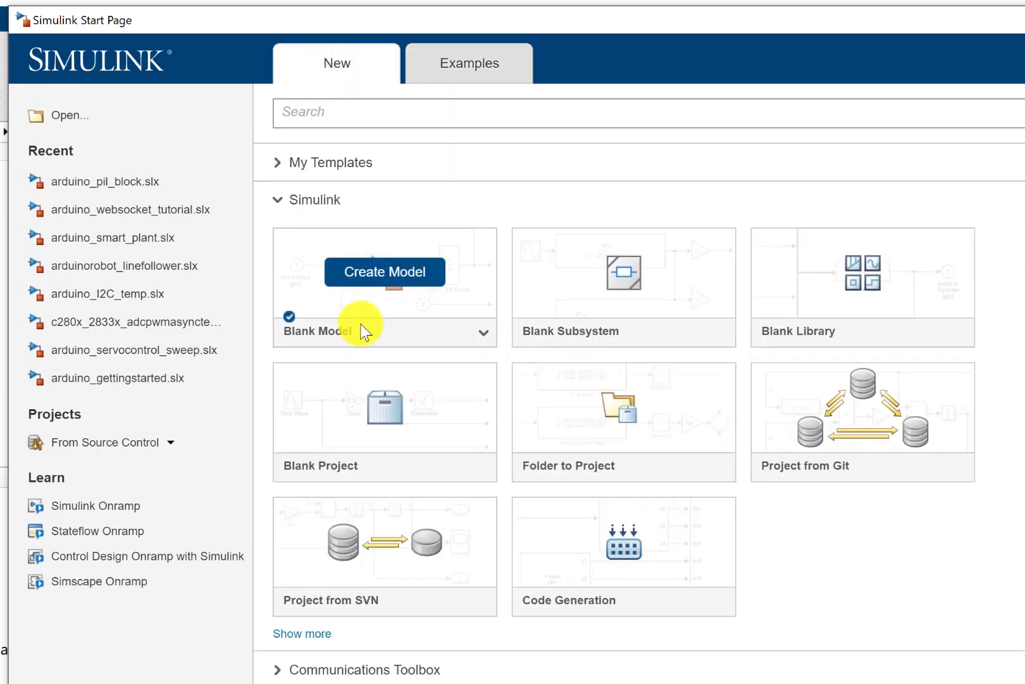
click(427, 299)
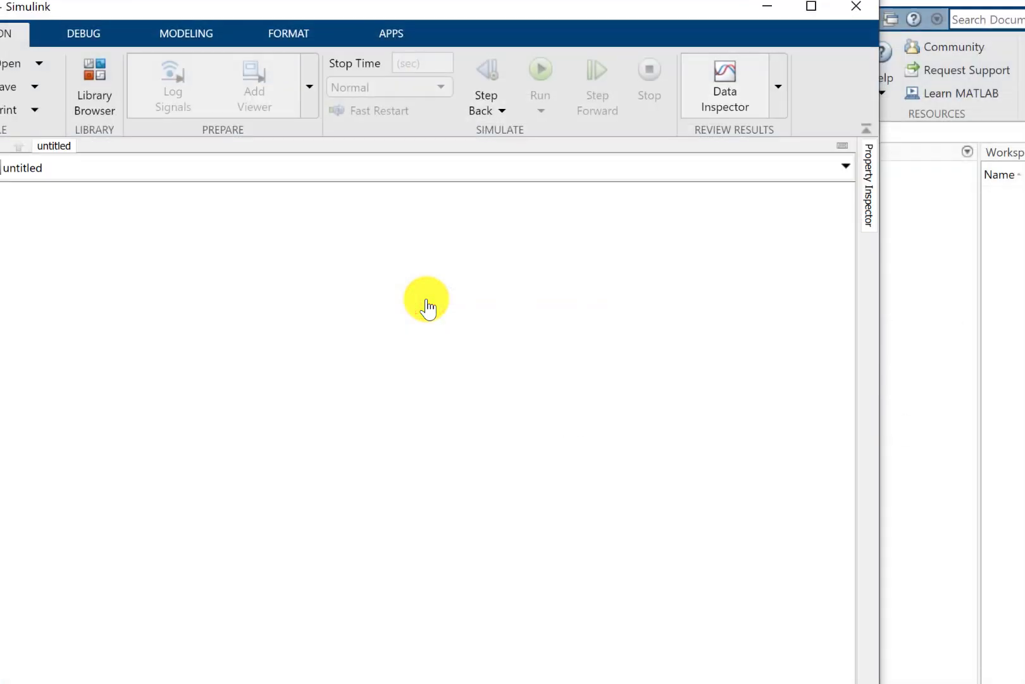
click(811, 7)
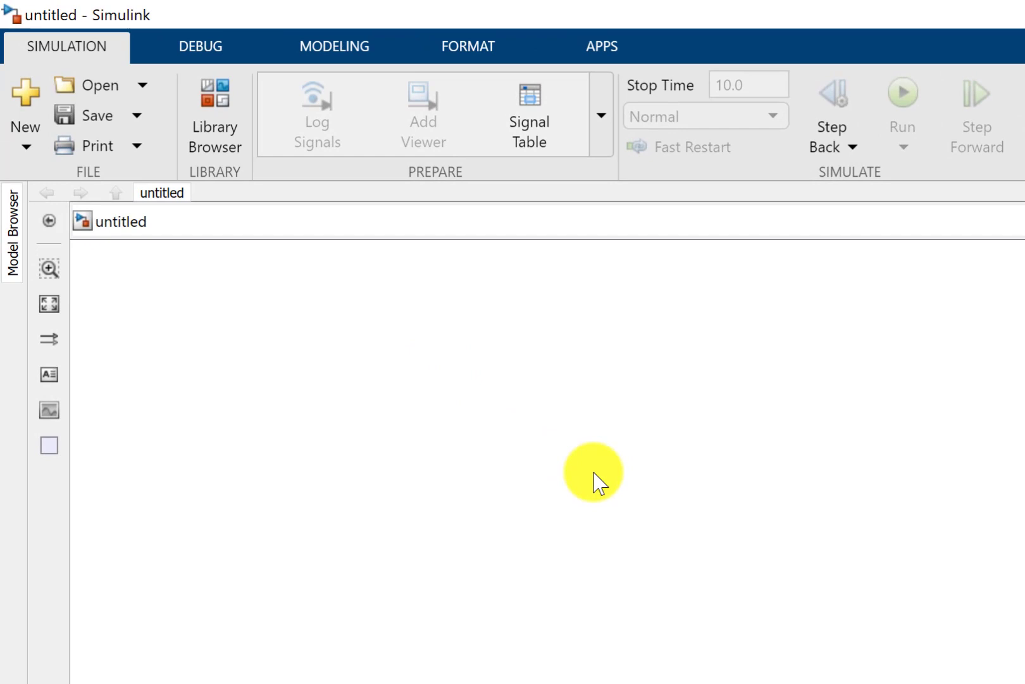
- Open the Library Browser, display the top-level Simulink library, and resize the browser window narrower and taller
click(222, 152)
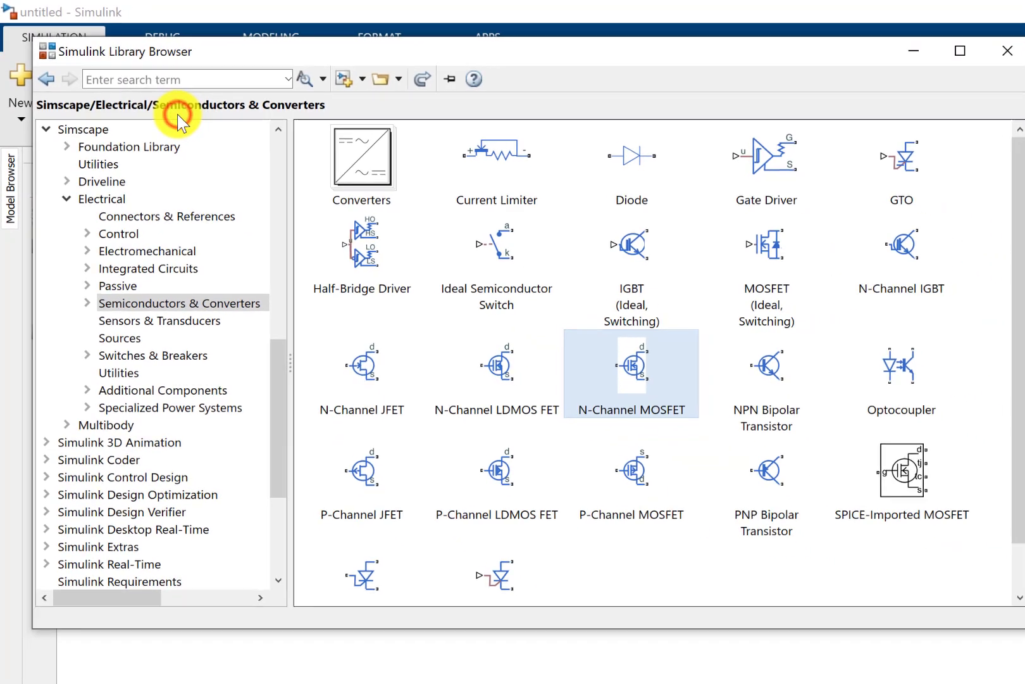
scroll(132, 219, up, 3)
scroll(131, 219, up, 3)
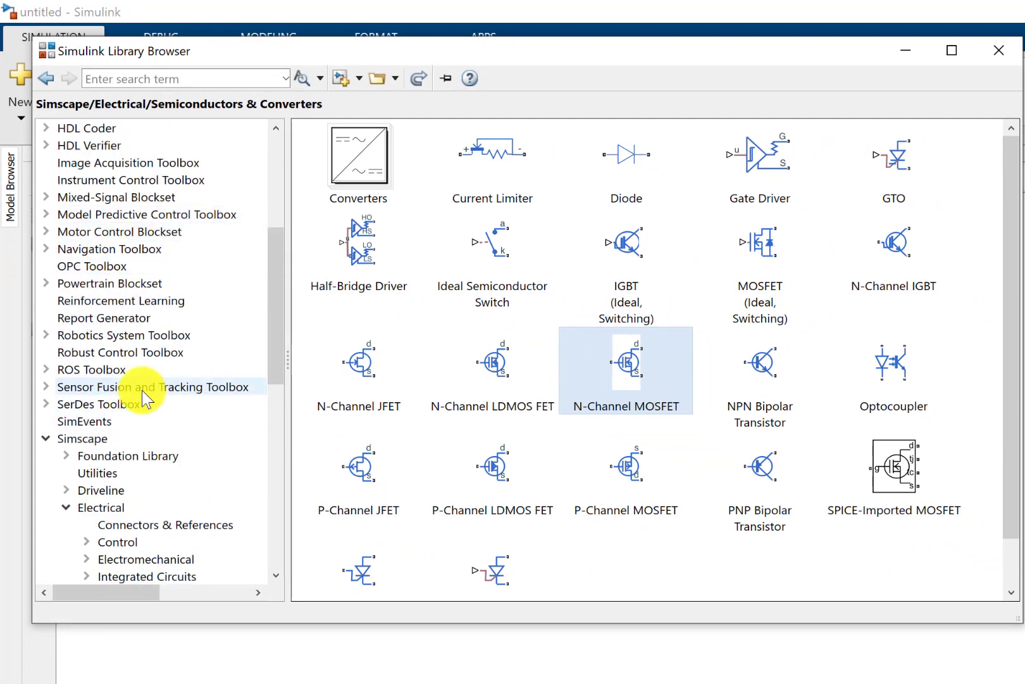
click(46, 438)
scroll(145, 456, up, 5)
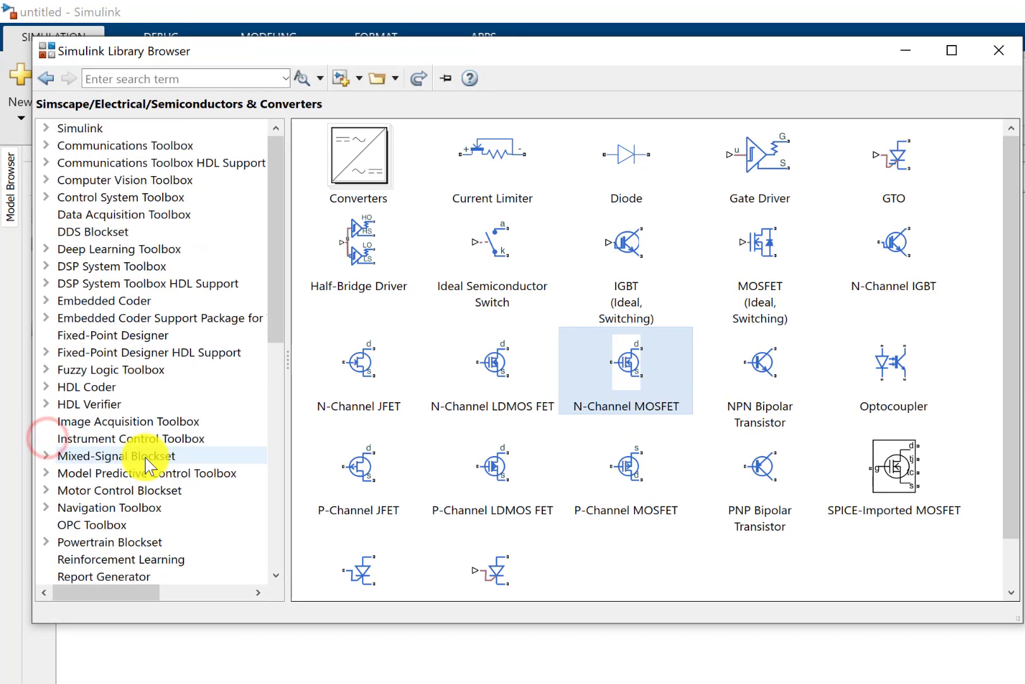
click(92, 135)
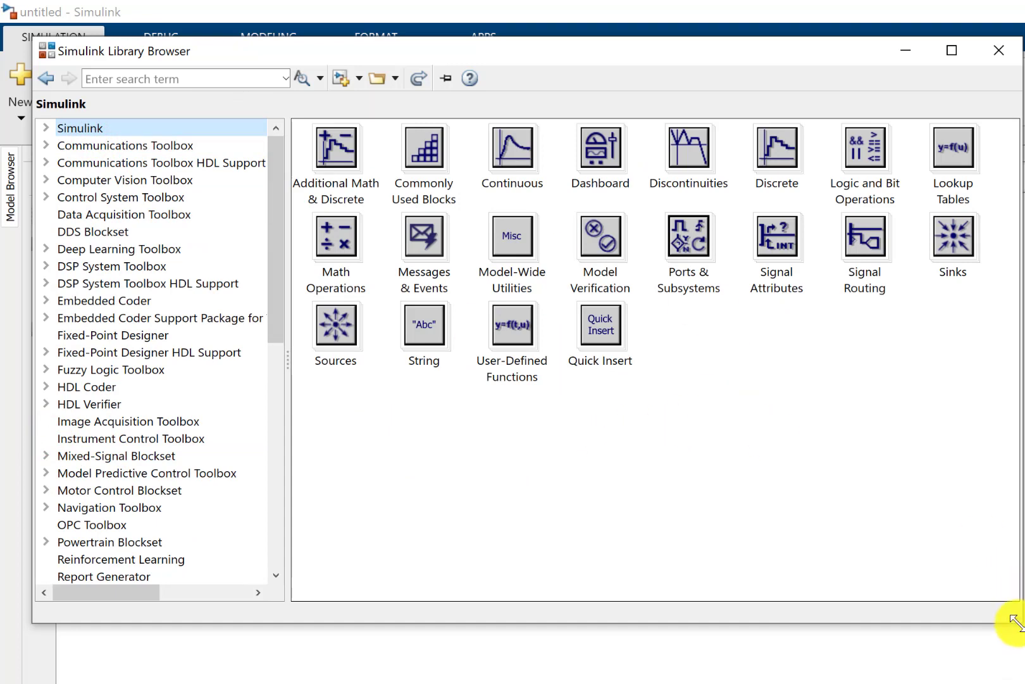
drag(1016, 618, 891, 683)
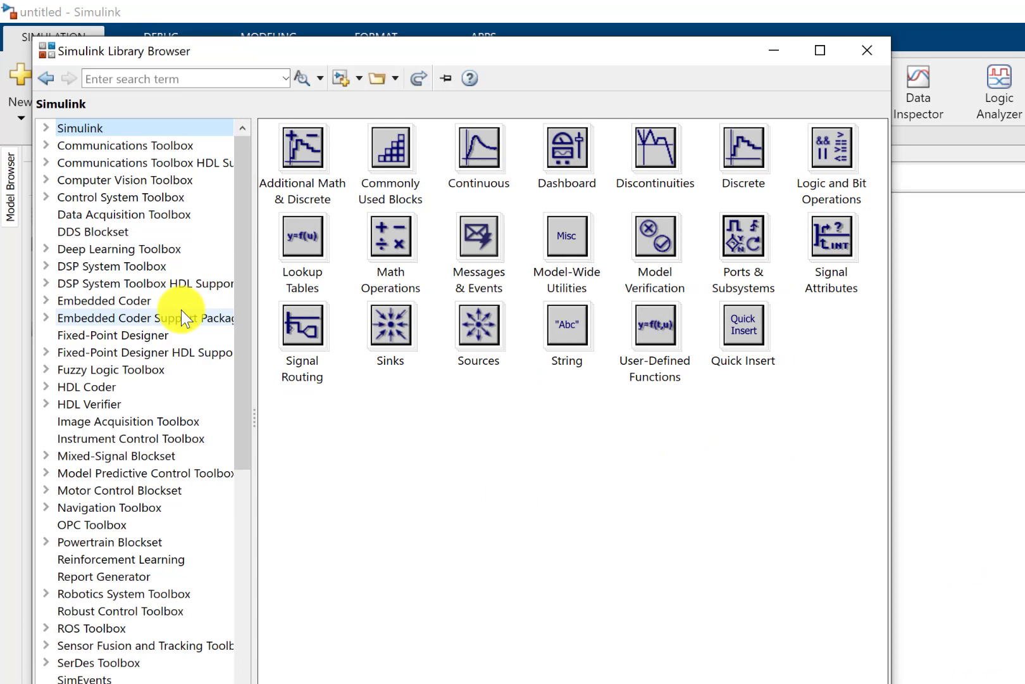
- Expand the Simulink library and examine the blocks in its Sources and Sinks categories
click(45, 128)
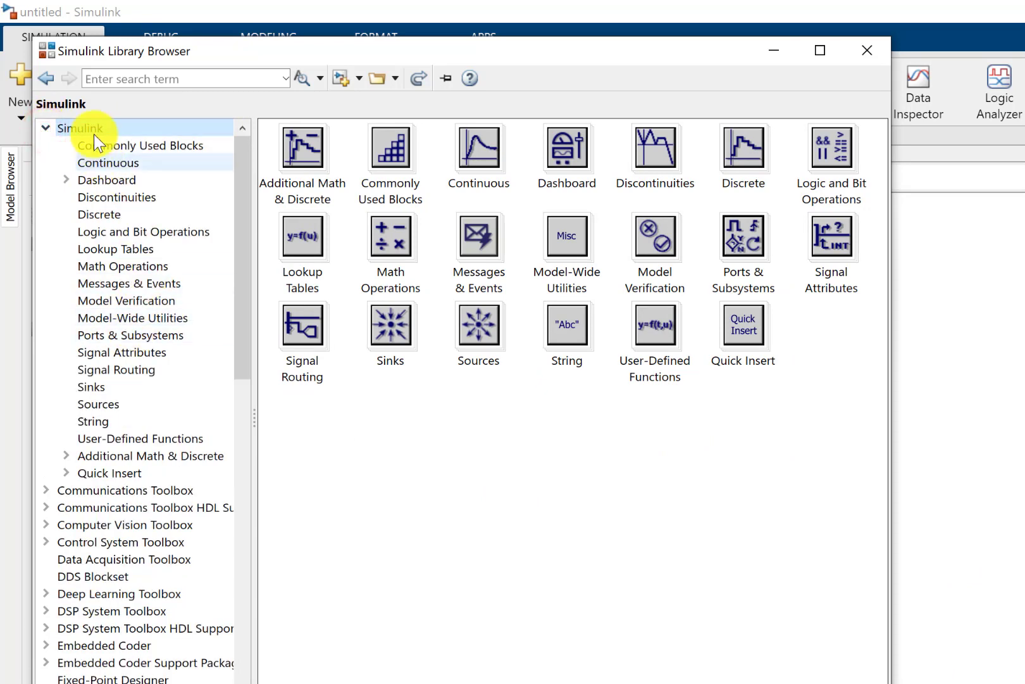
click(48, 129)
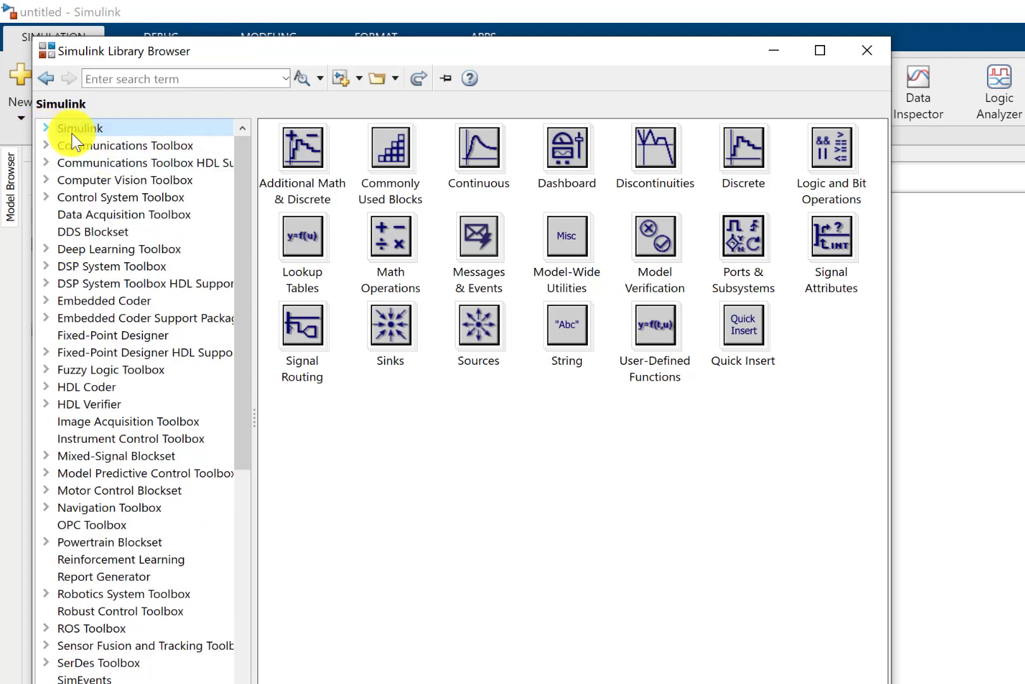
click(47, 129)
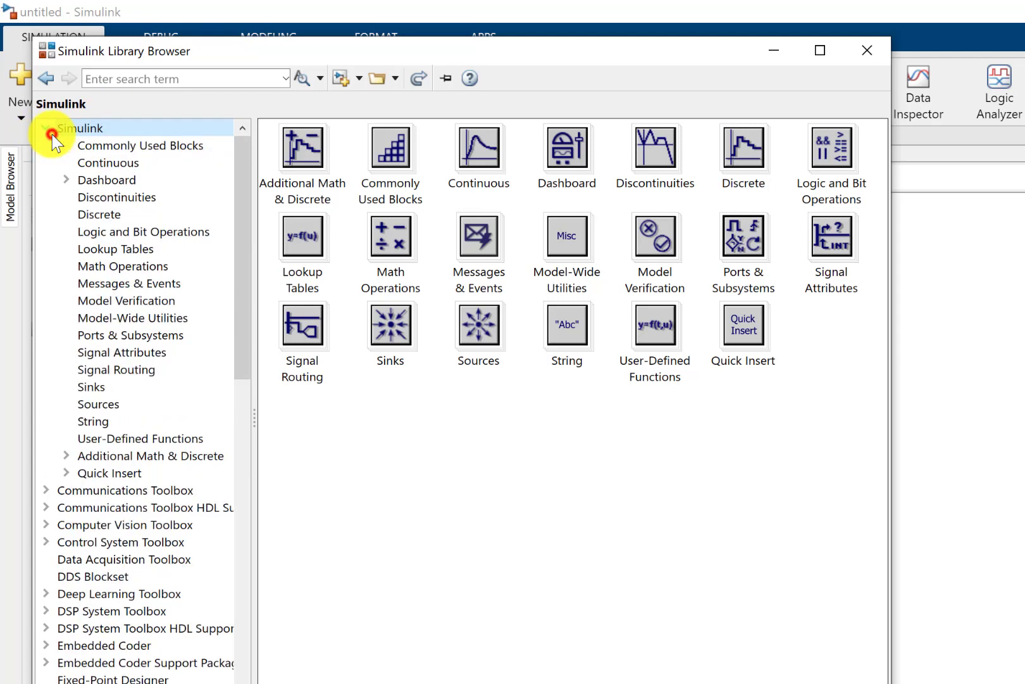
click(102, 409)
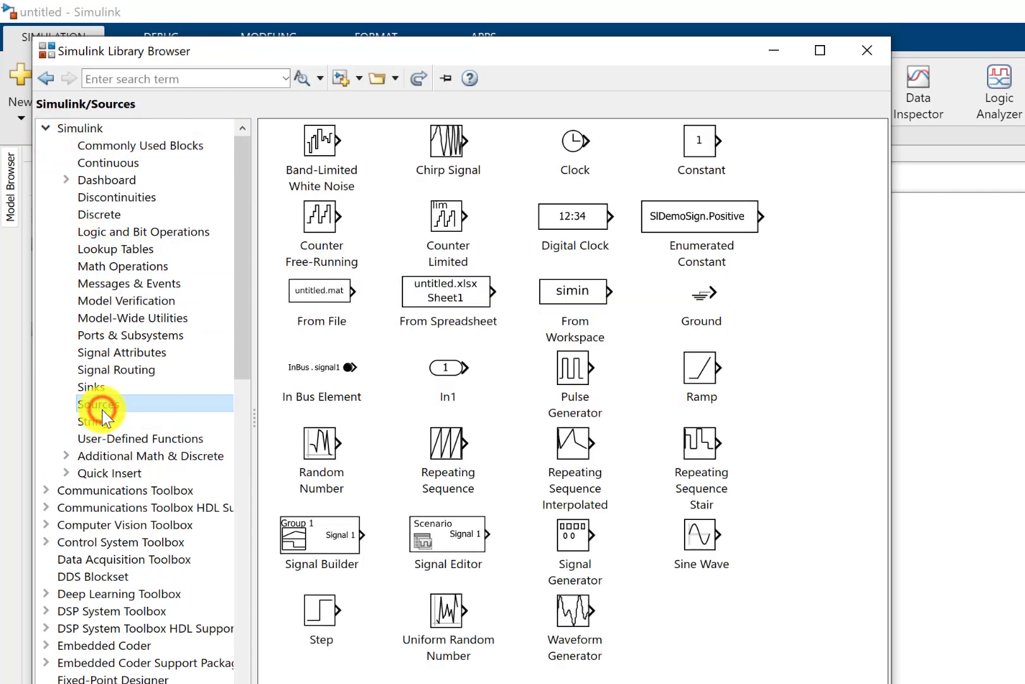
click(95, 387)
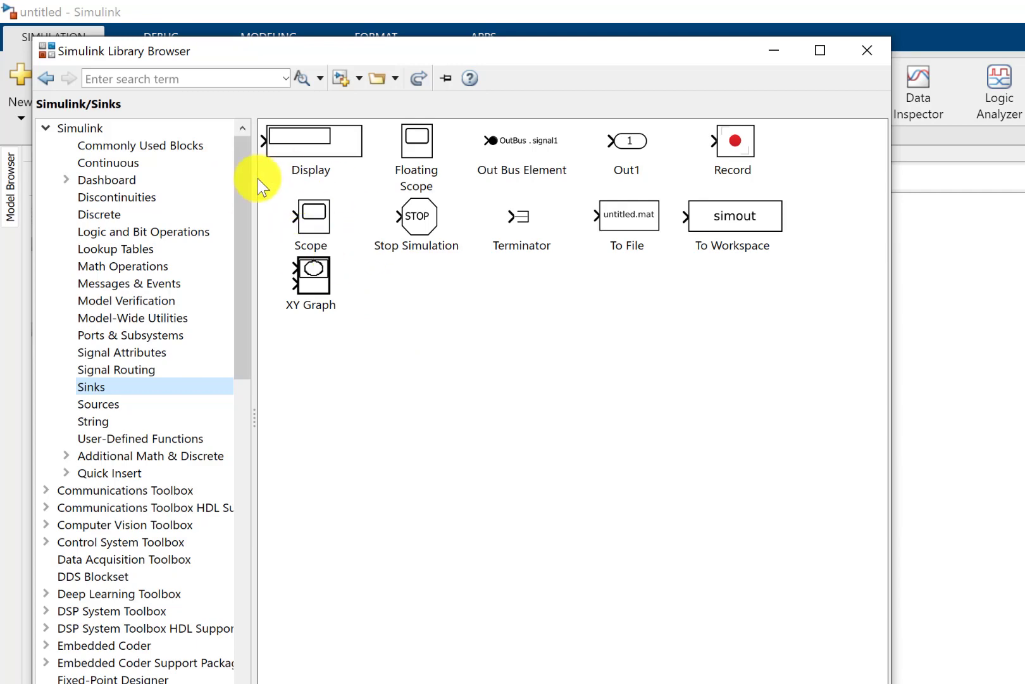
- Open the Specialized Power Systems library under Simscape Electrical and widen the library tree to show full names
click(245, 276)
drag(243, 287, 244, 500)
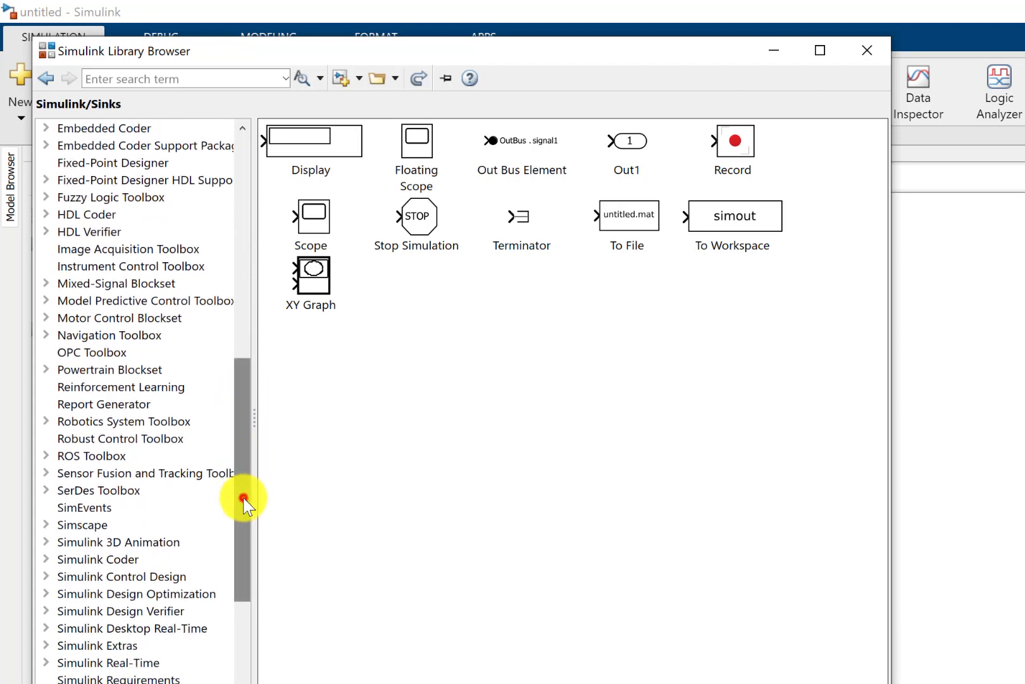
click(42, 524)
scroll(102, 484, down, 2)
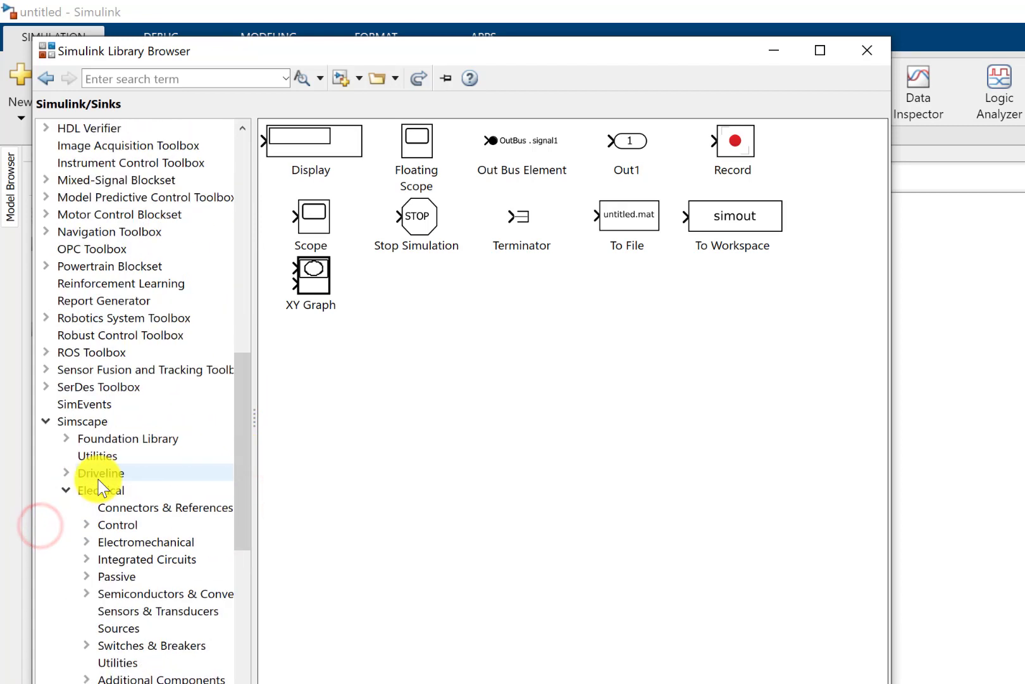
click(66, 490)
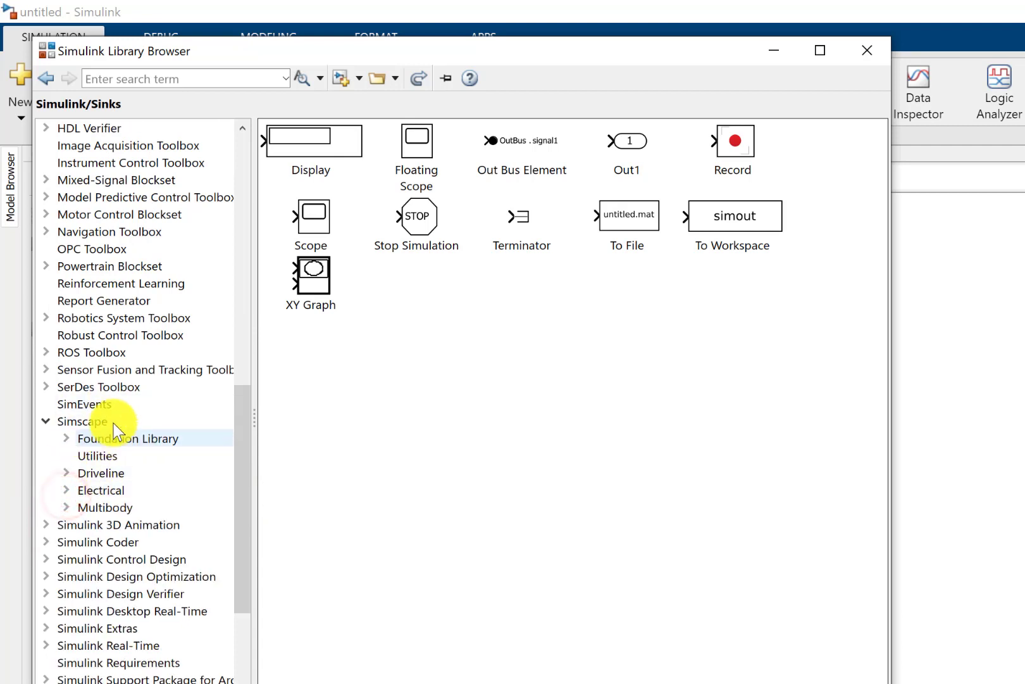
scroll(77, 487, down, 2)
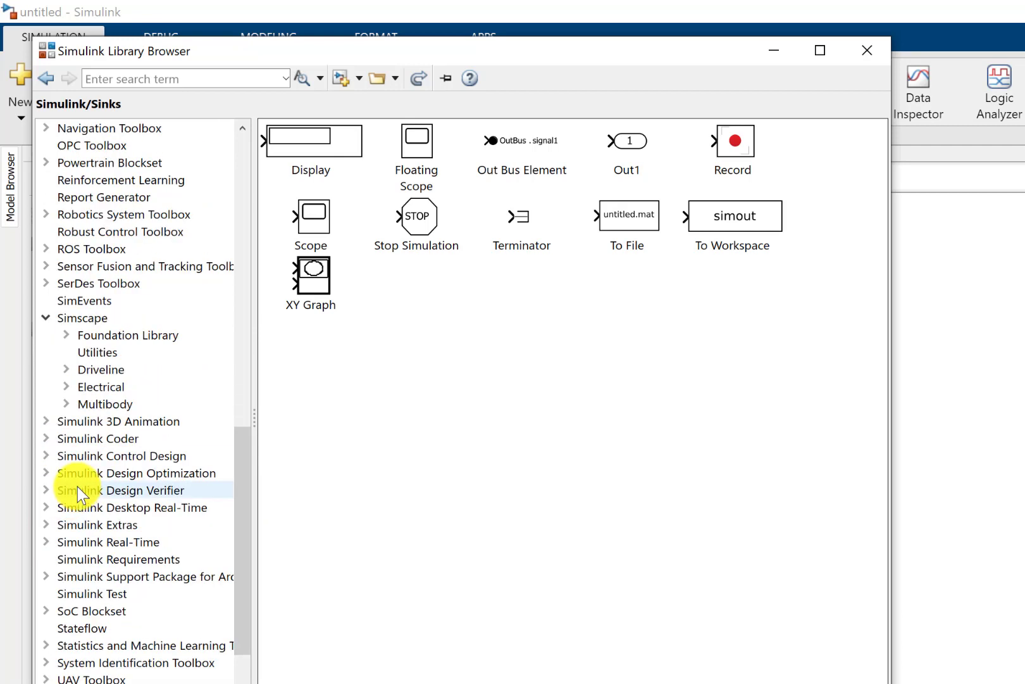
click(67, 387)
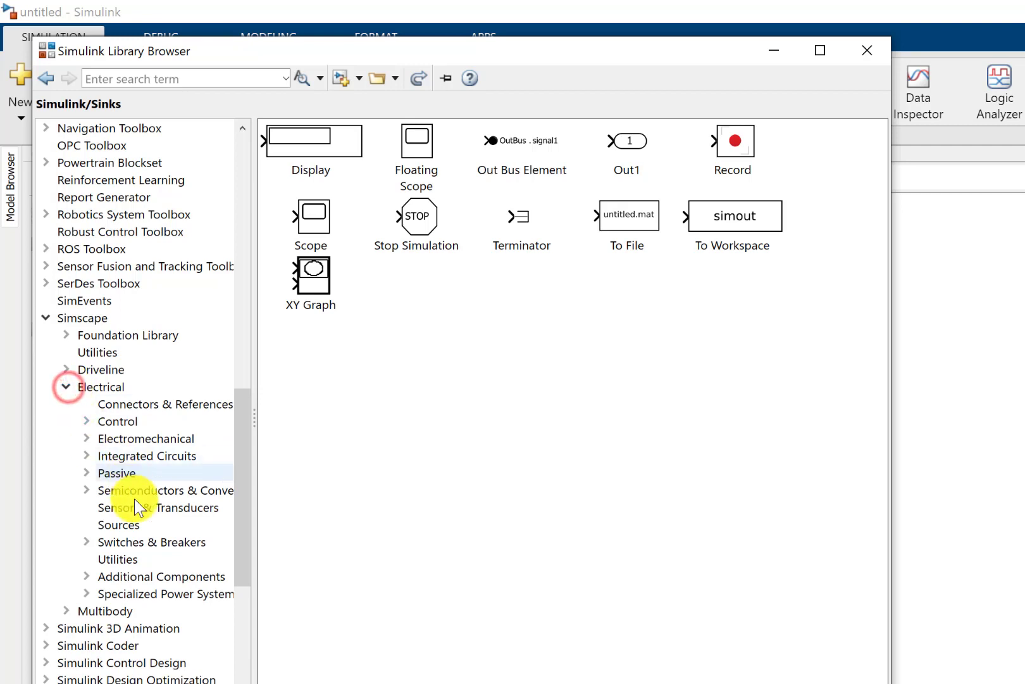
click(87, 594)
scroll(100, 590, down, 1)
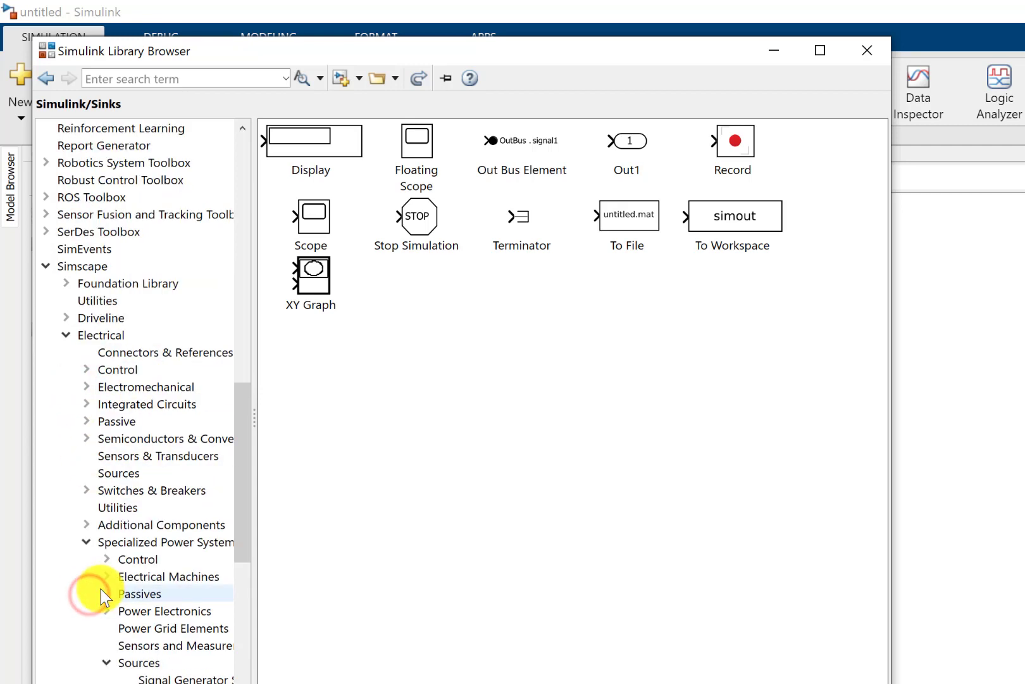
click(159, 546)
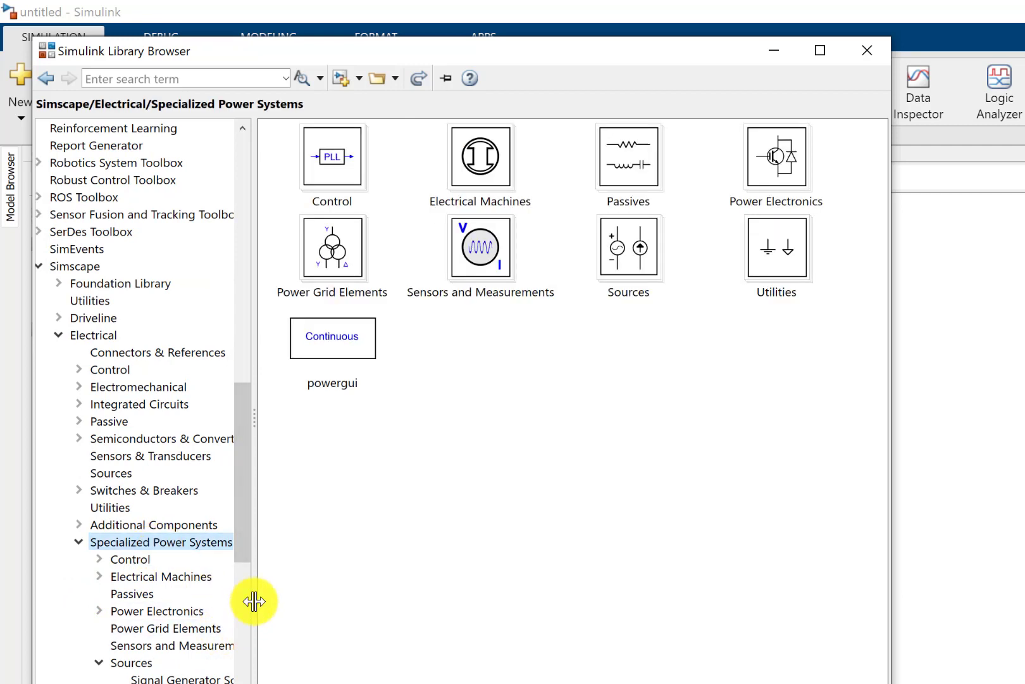
drag(254, 600, 323, 600)
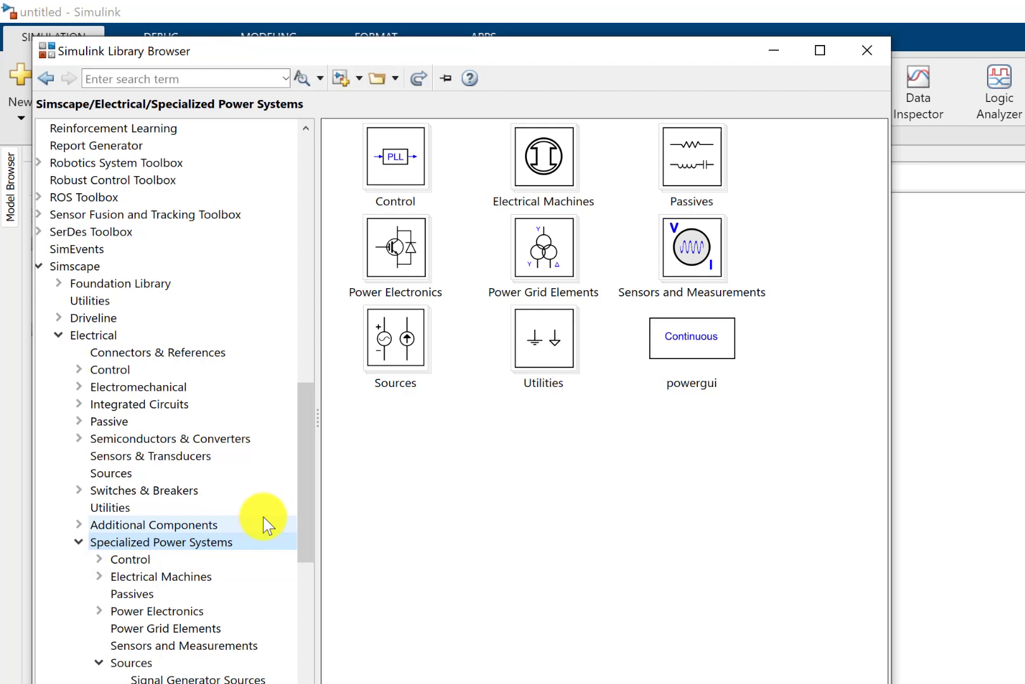
- Examine the Specialized Power Systems blocks in Sources and in Power Electronics Control
scroll(185, 594, down, 1)
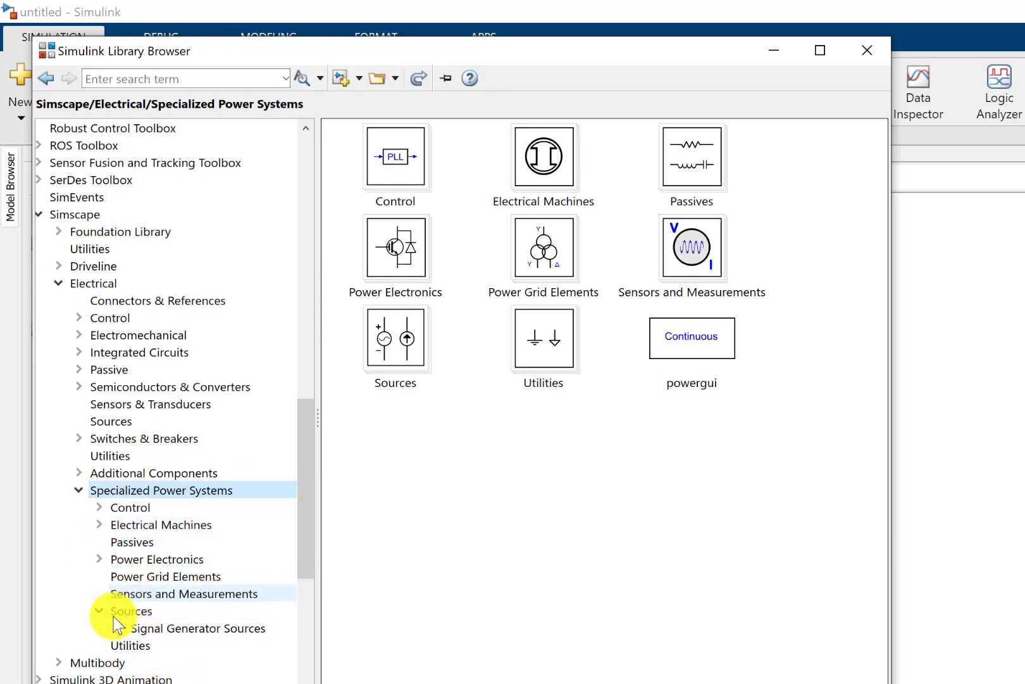
click(137, 611)
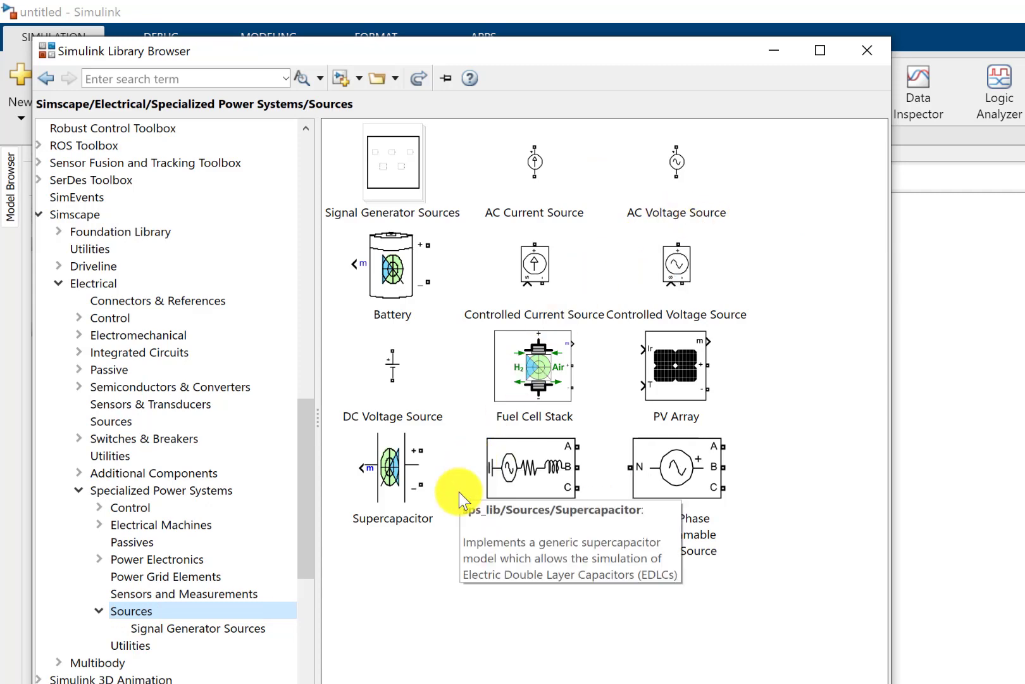
click(102, 559)
click(197, 579)
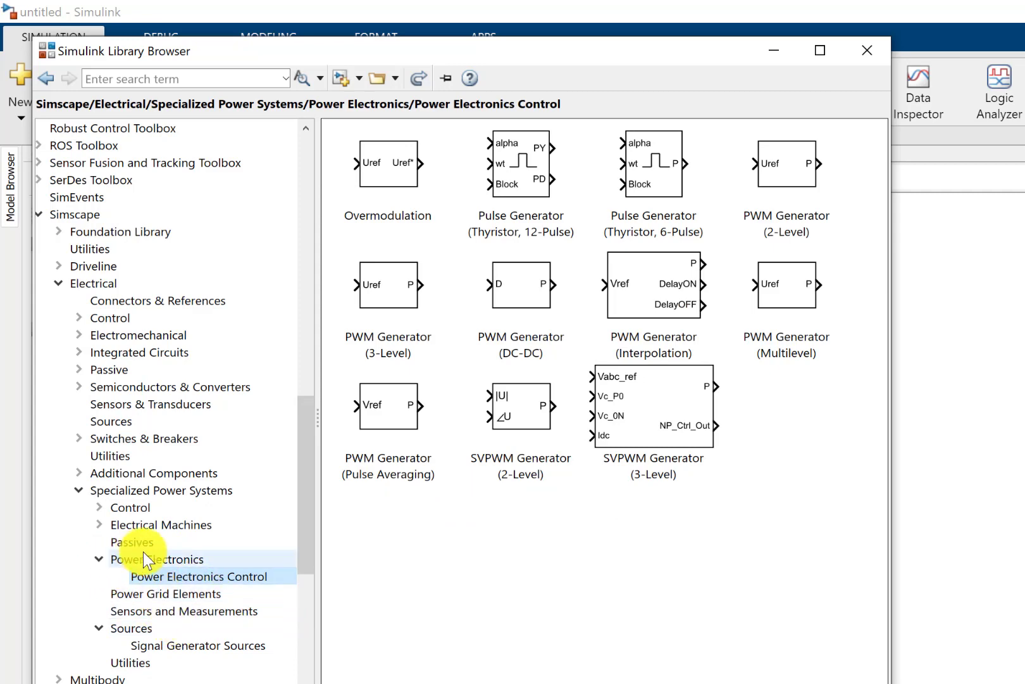
- Open the Power Electronics library of Specialized Power Systems and look through its converter and switching device blocks
click(180, 563)
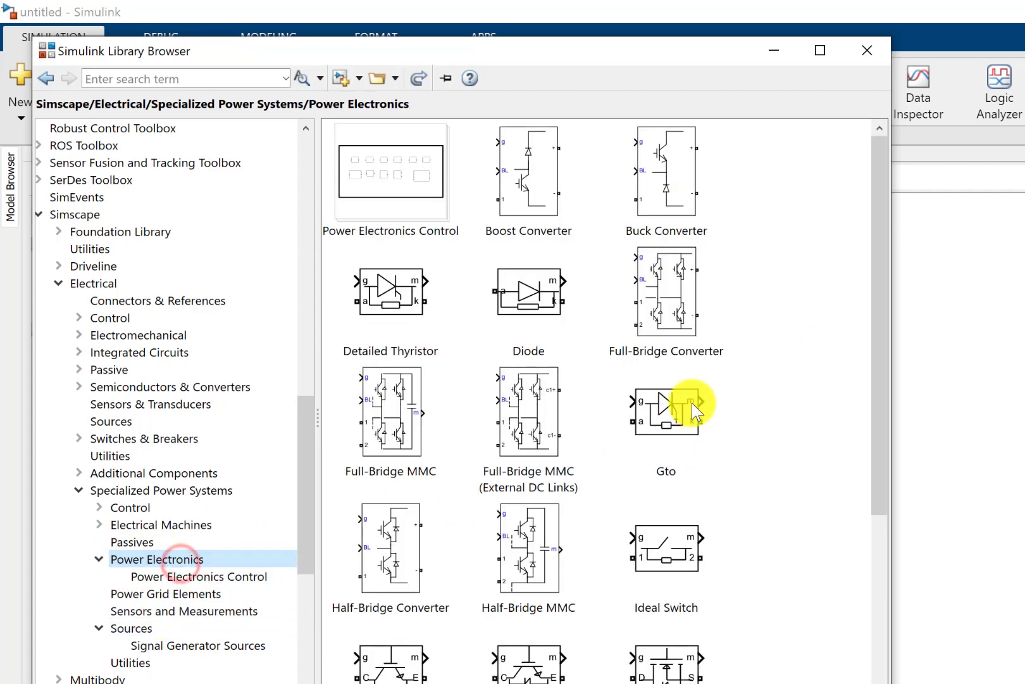
scroll(580, 450, down, 1)
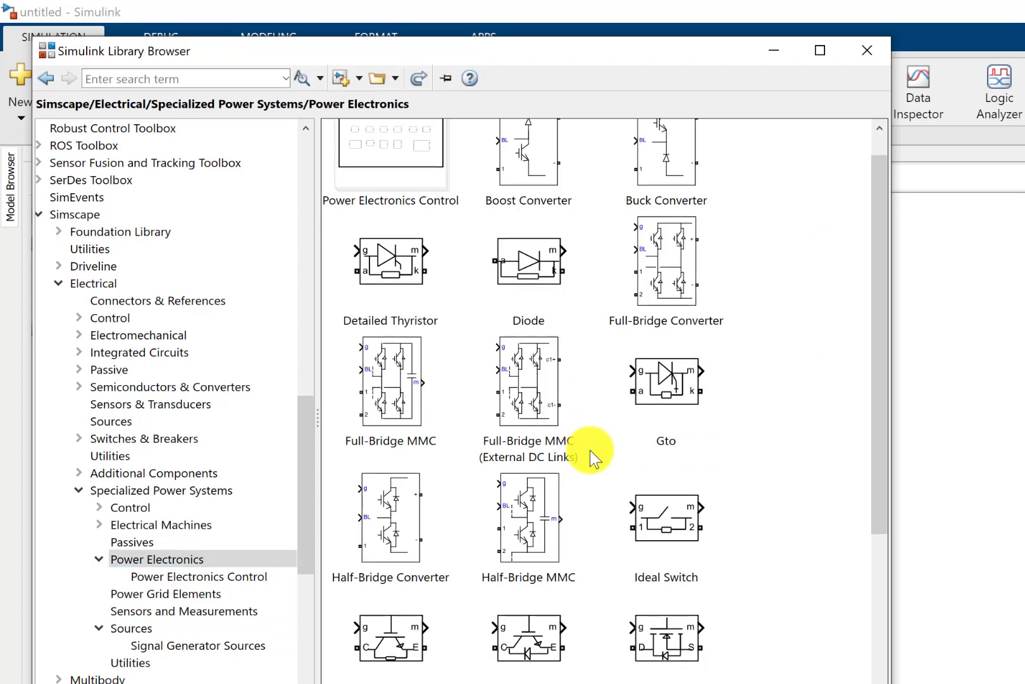
scroll(590, 451, down, 4)
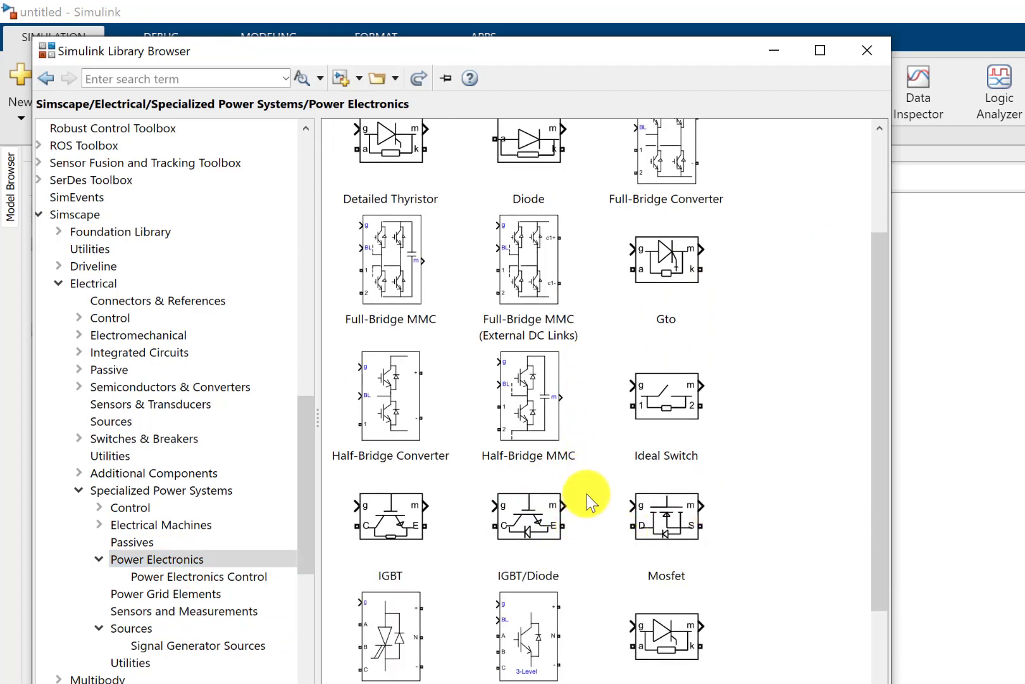
scroll(586, 494, up, 3)
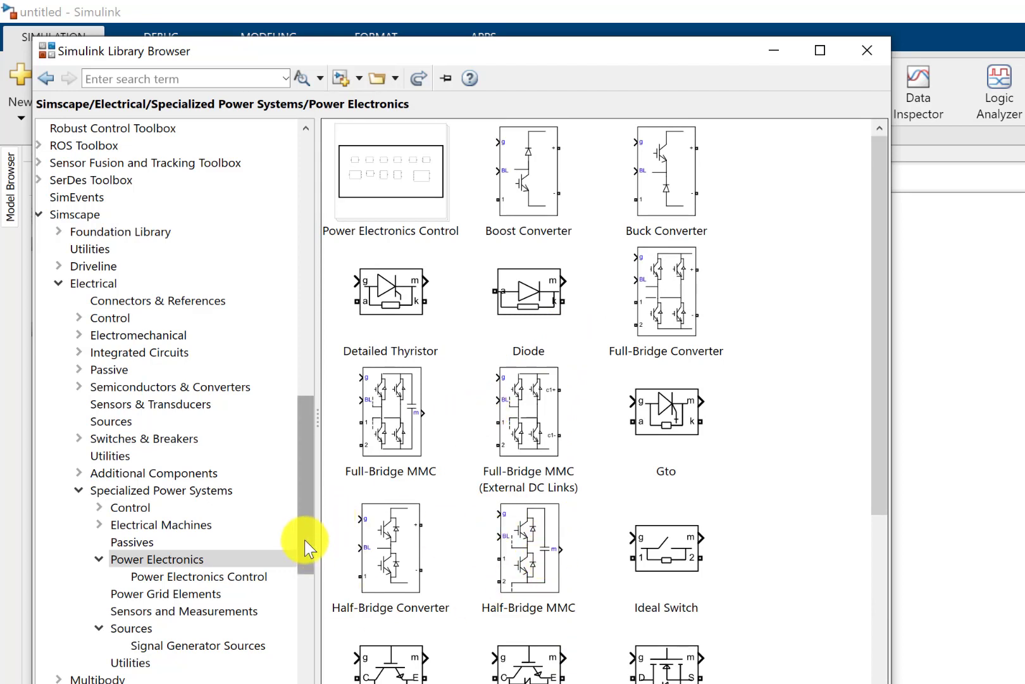
drag(305, 547, 305, 568)
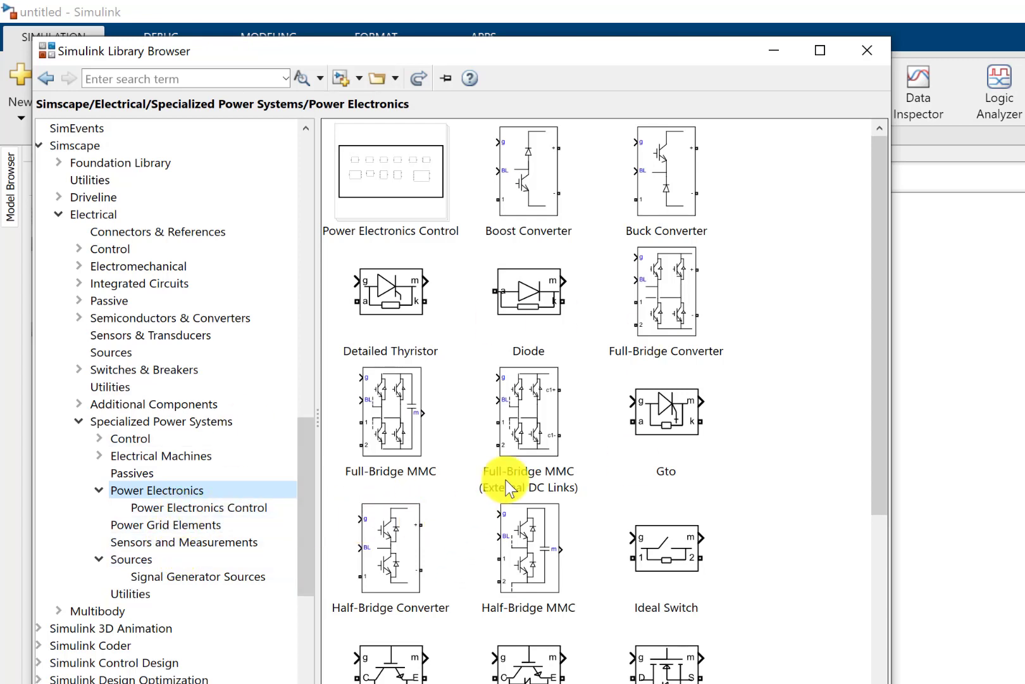
right_click(539, 301)
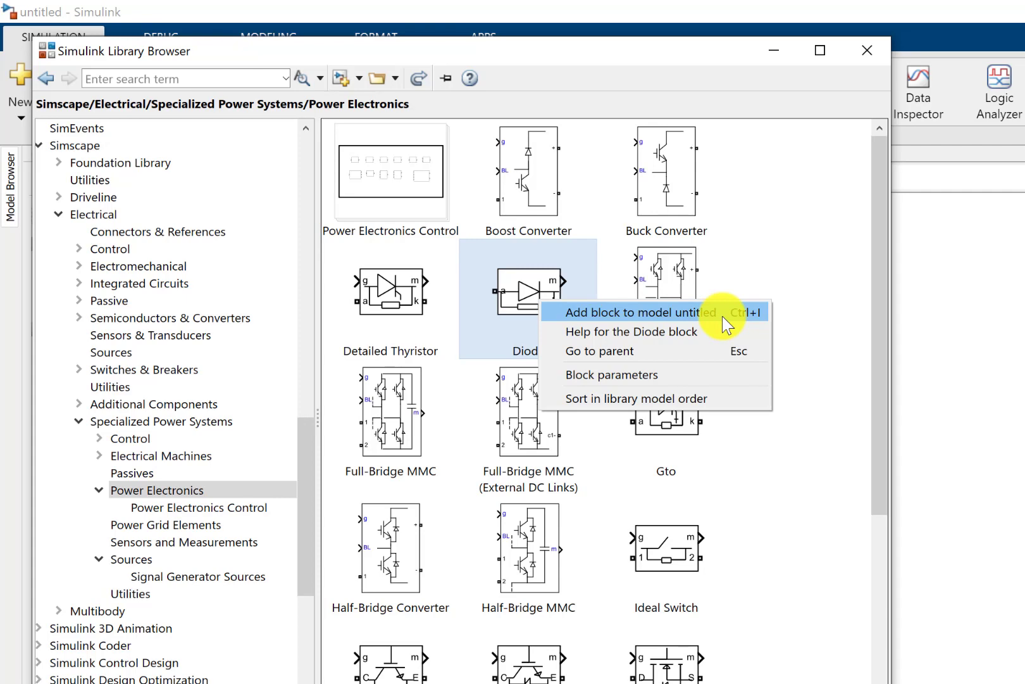
click(373, 7)
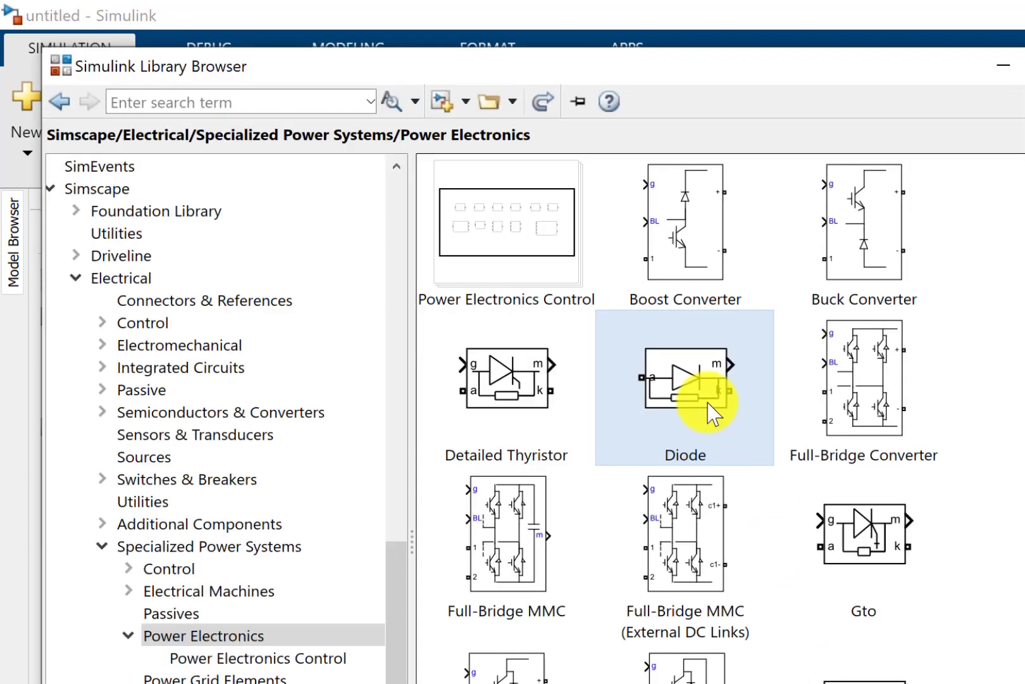
right_click(709, 404)
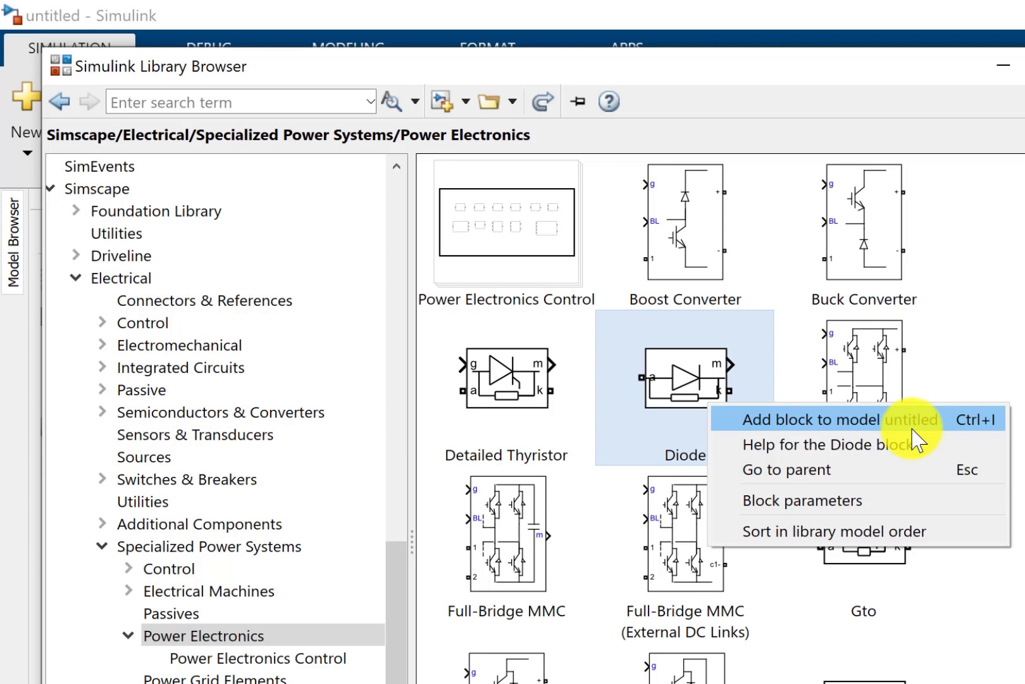
click(855, 444)
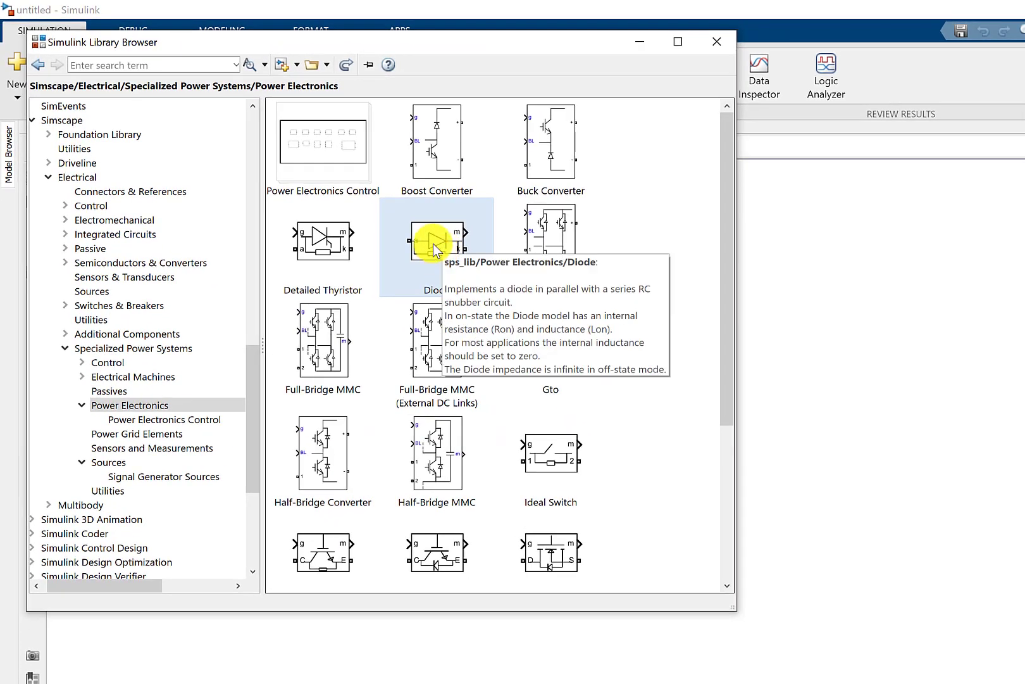
- Add the Diode block from the Power Electronics library to the model and place it near the middle of the canvas
drag(433, 244, 478, 252)
drag(588, 258, 757, 272)
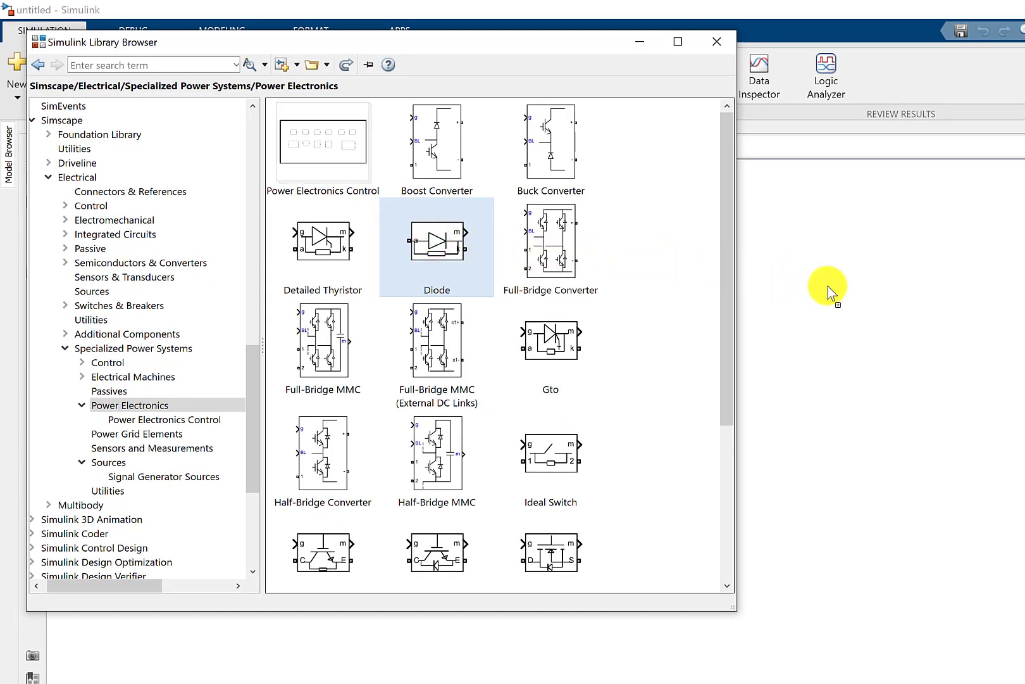
drag(829, 289, 538, 299)
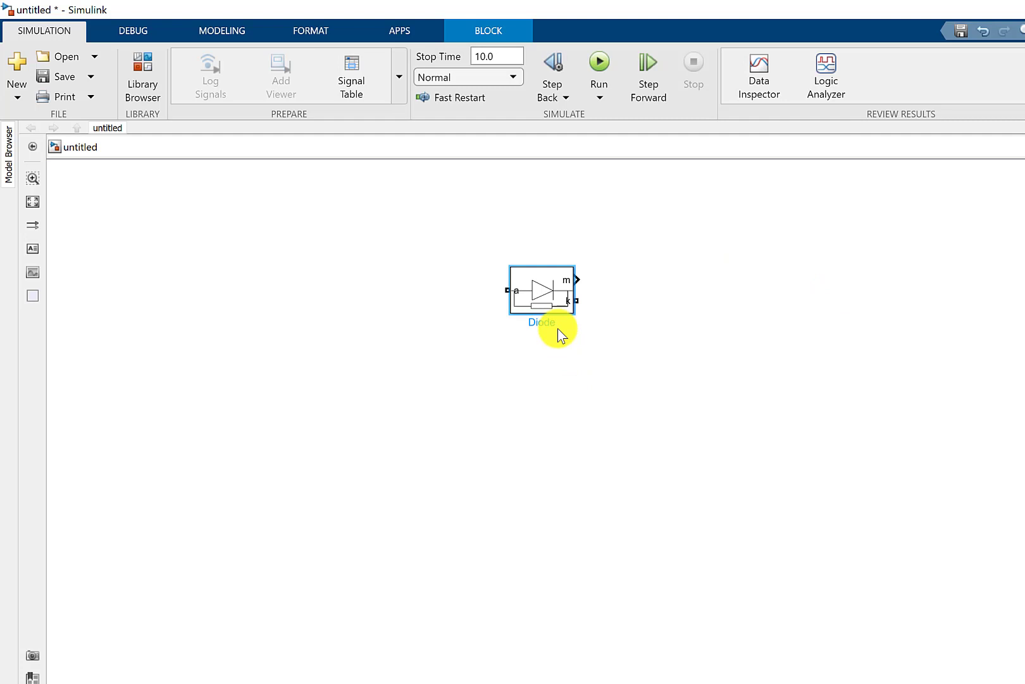
scroll(557, 328, up, 2)
click(446, 366)
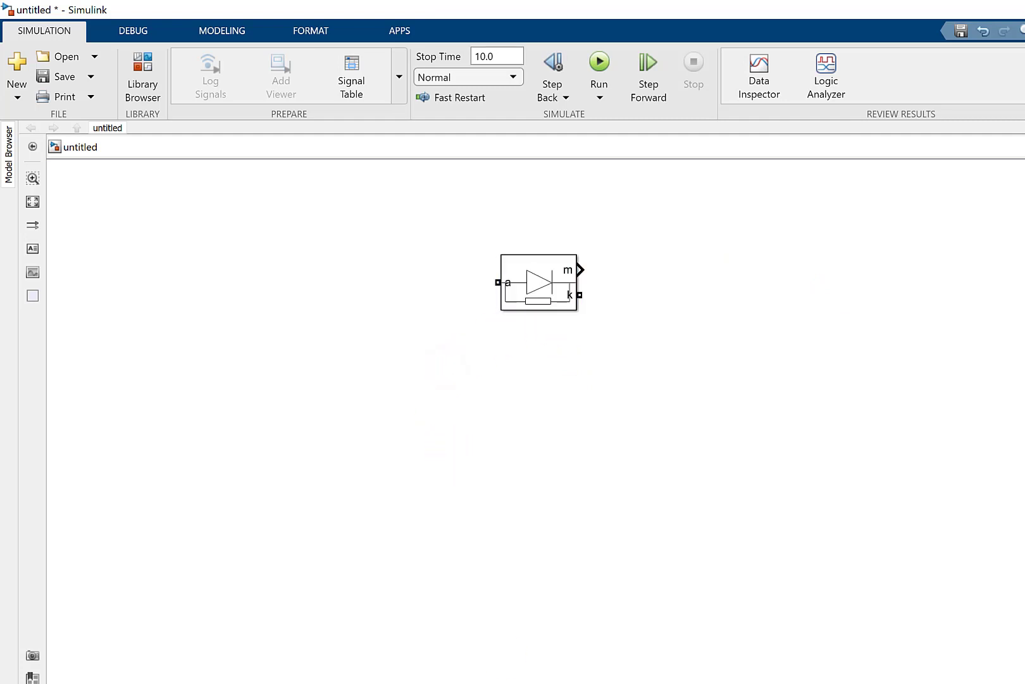
- Add an AC Voltage Source from the Specialized Power Systems Sources library and place it below and to the left of the diode
click(646, 674)
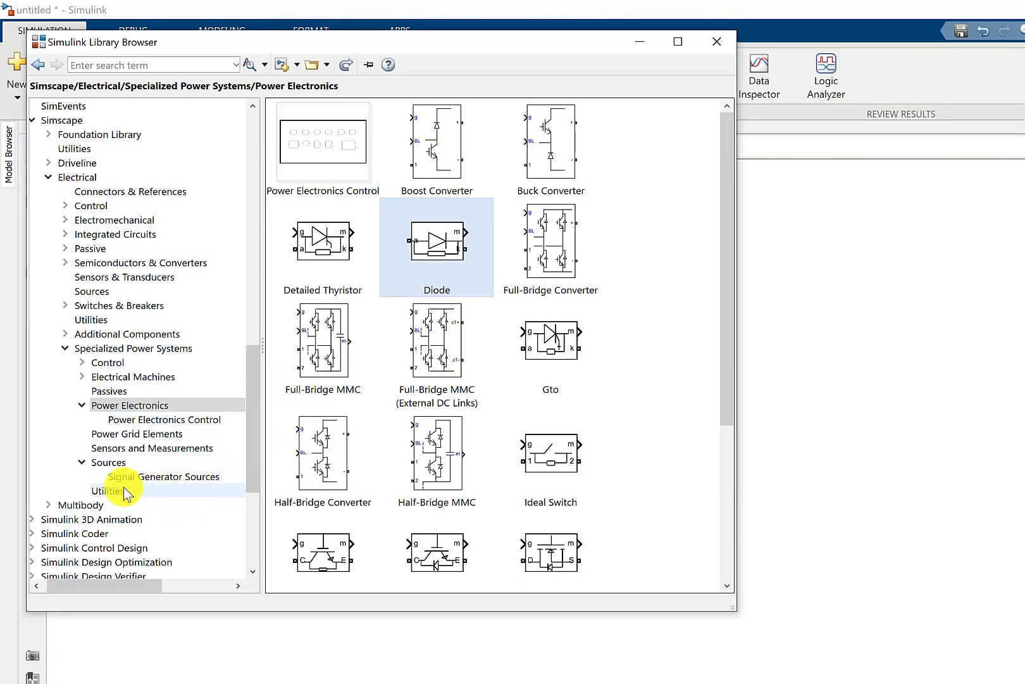
click(113, 462)
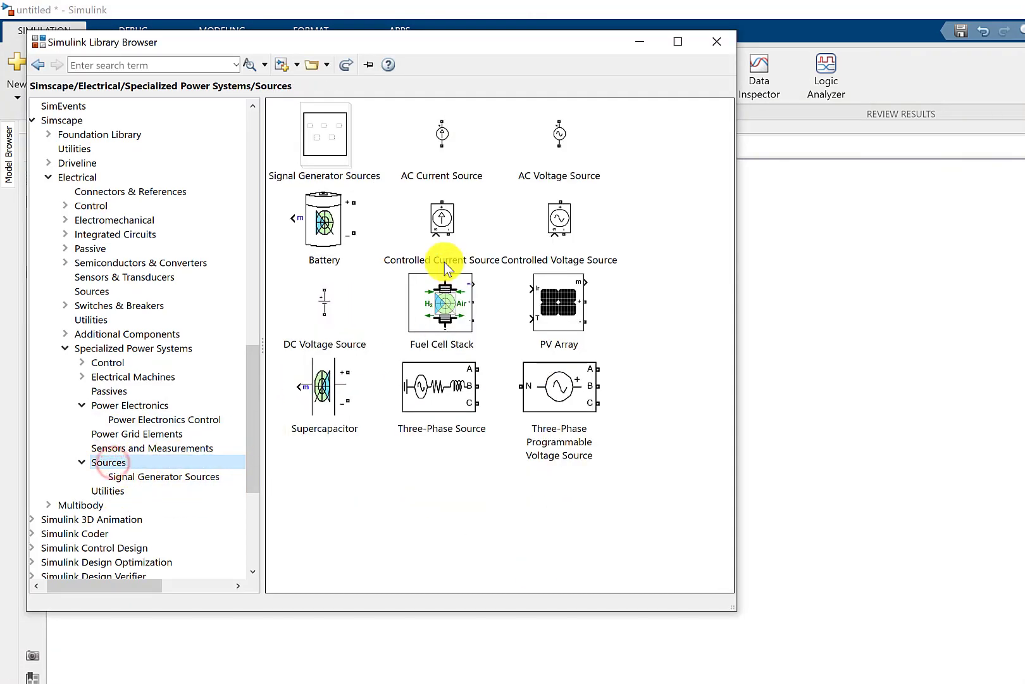
mouse_move(555, 153)
mouse_down()
mouse_move(561, 201)
mouse_move(778, 342)
mouse_up()
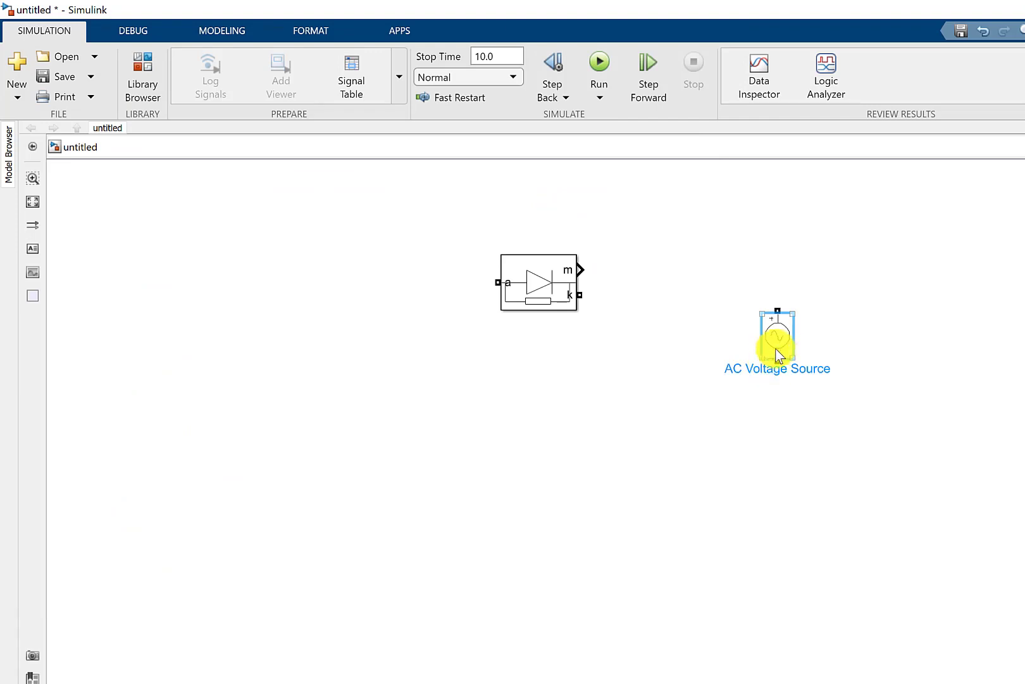
drag(783, 340, 415, 363)
drag(515, 357, 437, 359)
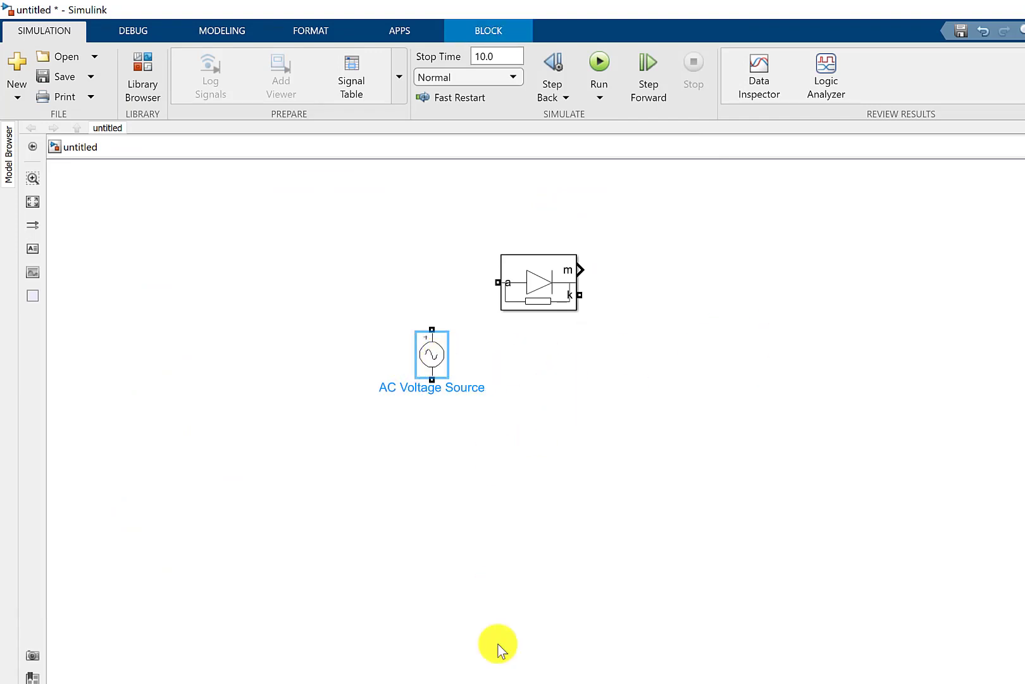
- Add a Series RLC Branch from the Passives library and place it to the right of the diode
mouse_move(488, 683)
click(652, 678)
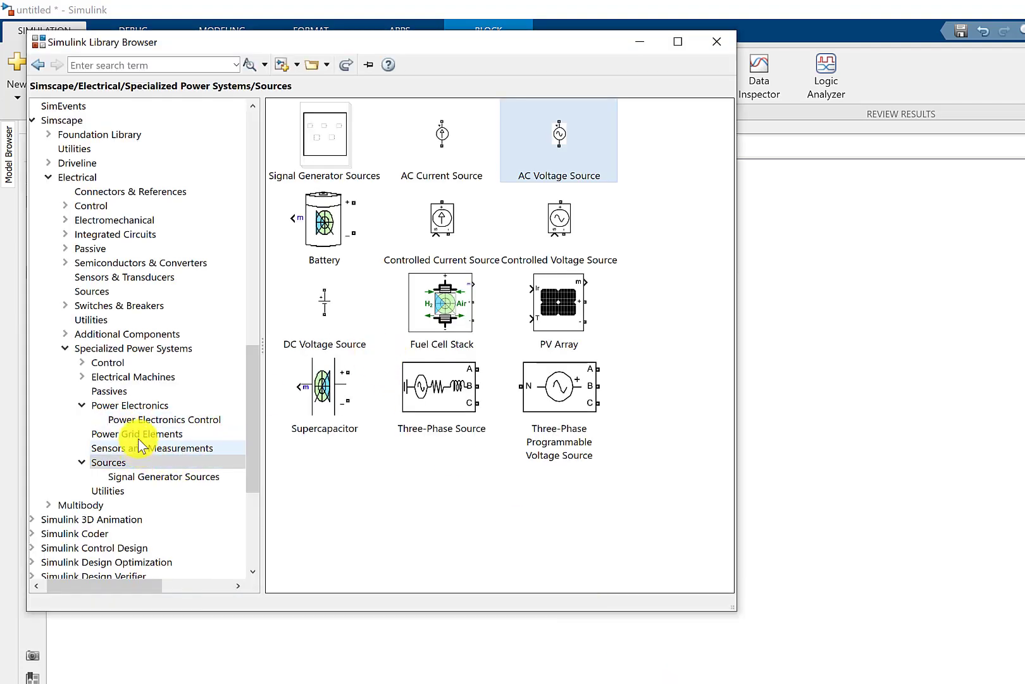
click(114, 390)
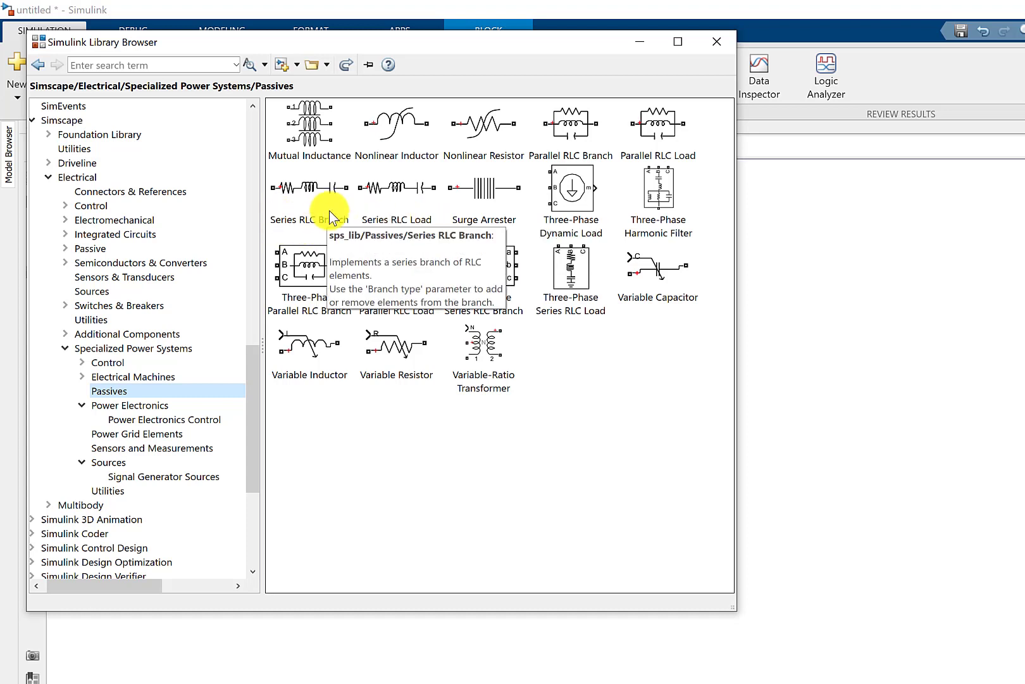
drag(324, 193, 811, 299)
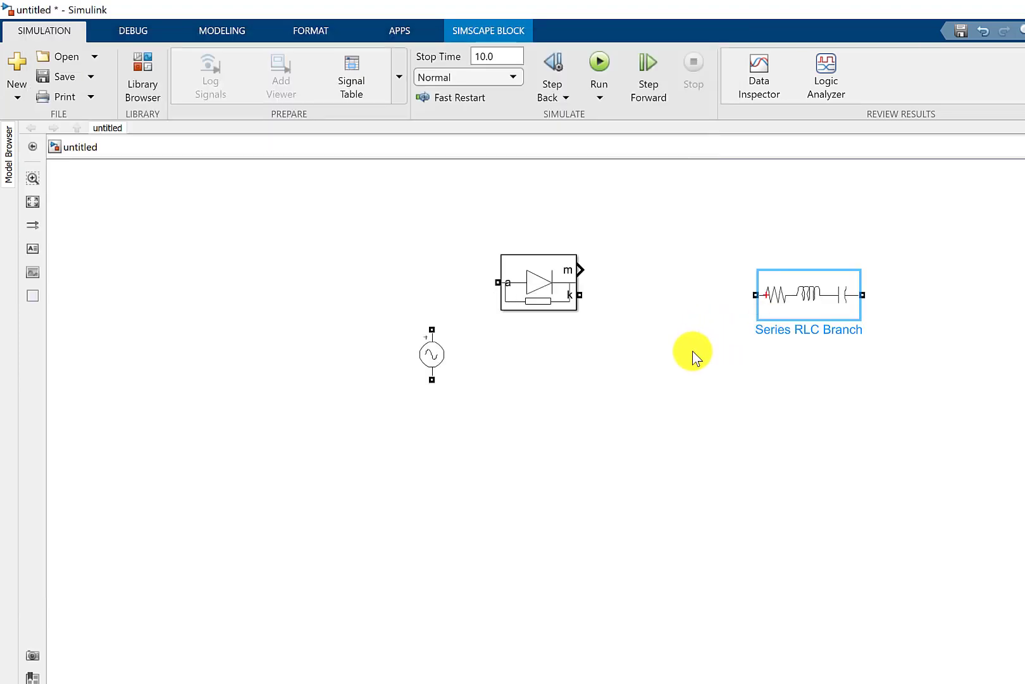
drag(817, 294, 739, 317)
- Set the Series RLC Branch to branch type R with a resistance of 5 ohms
double_click(739, 317)
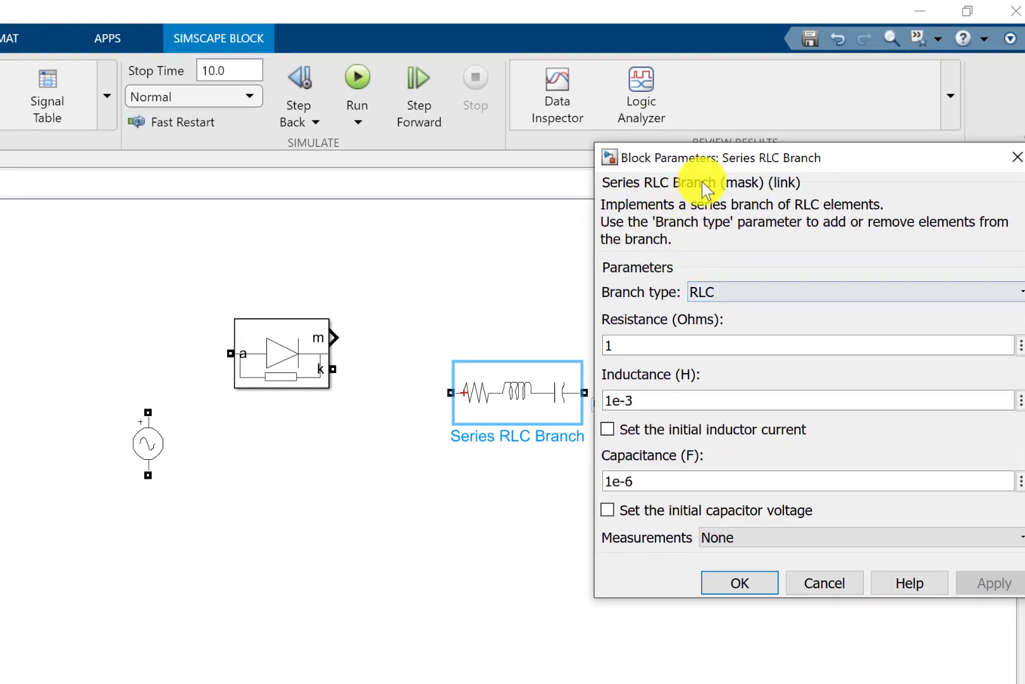
drag(705, 157, 146, 207)
click(132, 345)
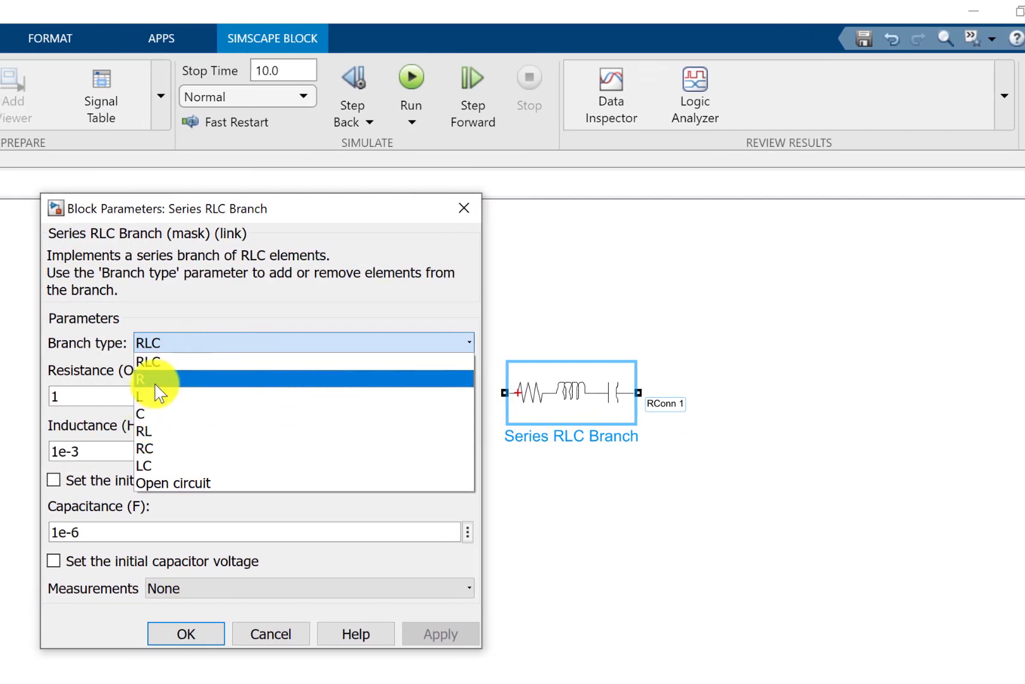
click(156, 383)
double_click(147, 394)
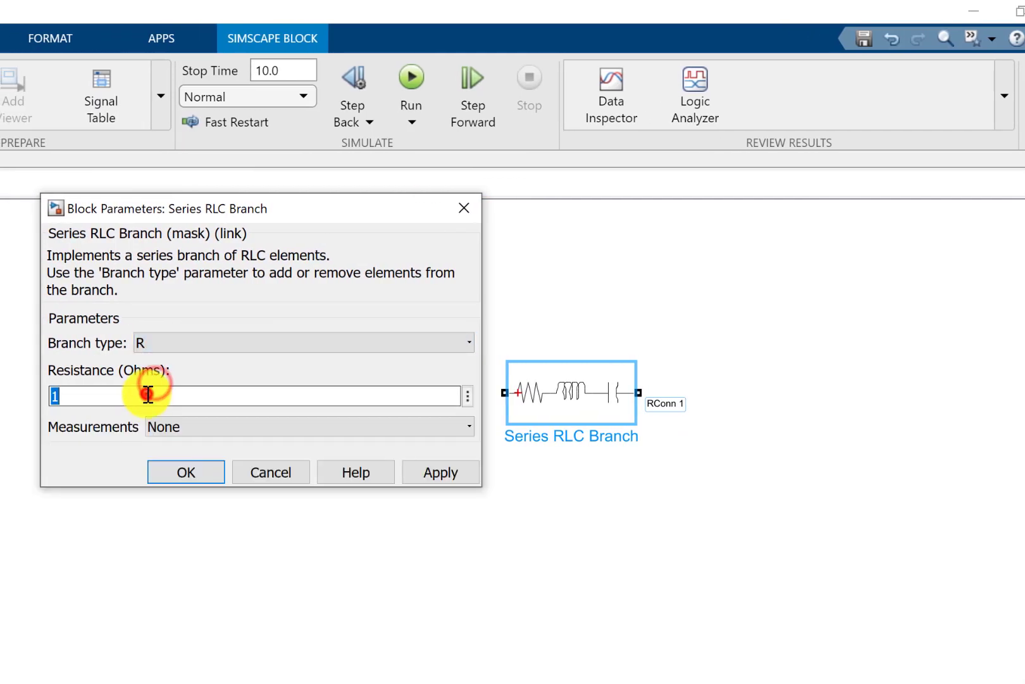
text(5)
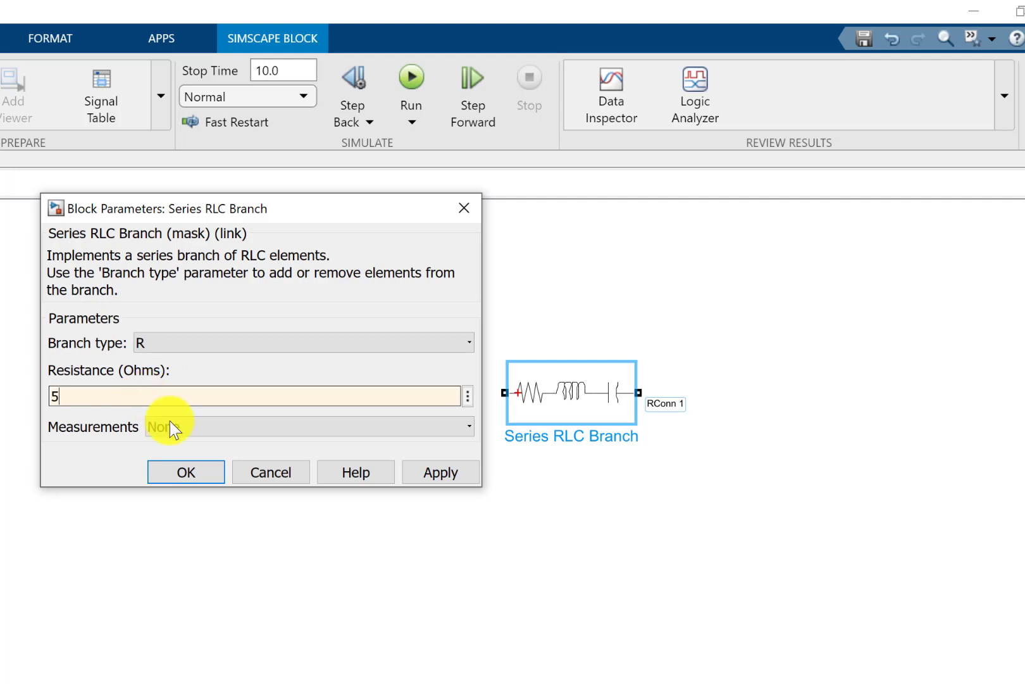
click(191, 476)
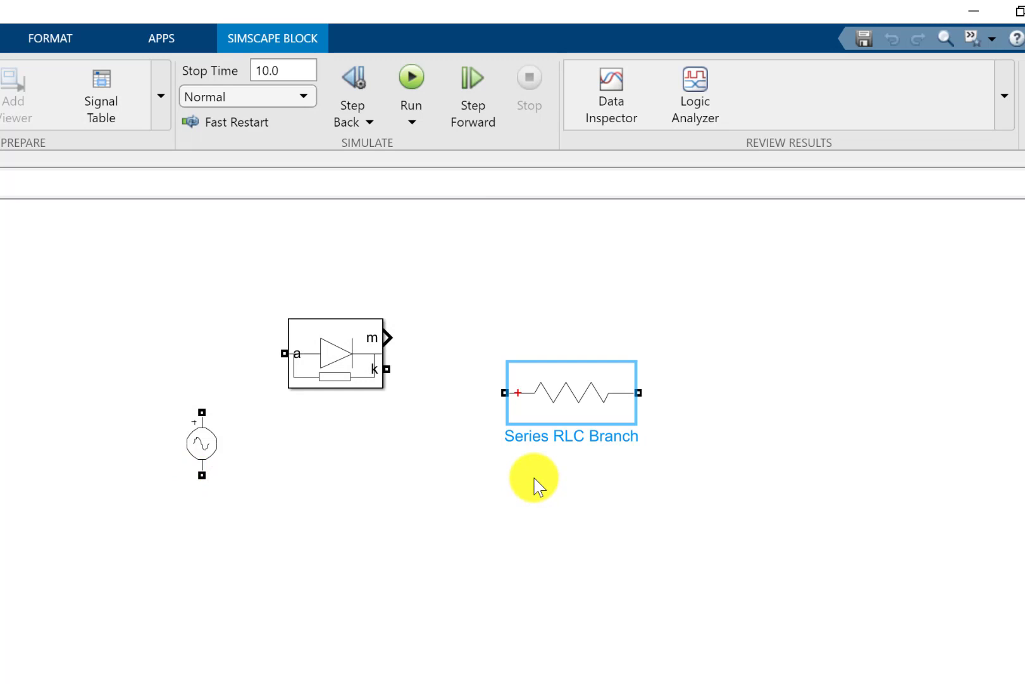
- Rotate the resistor branch to vertical, move it lower, and shift the AC voltage source further left of the diode
click(535, 477)
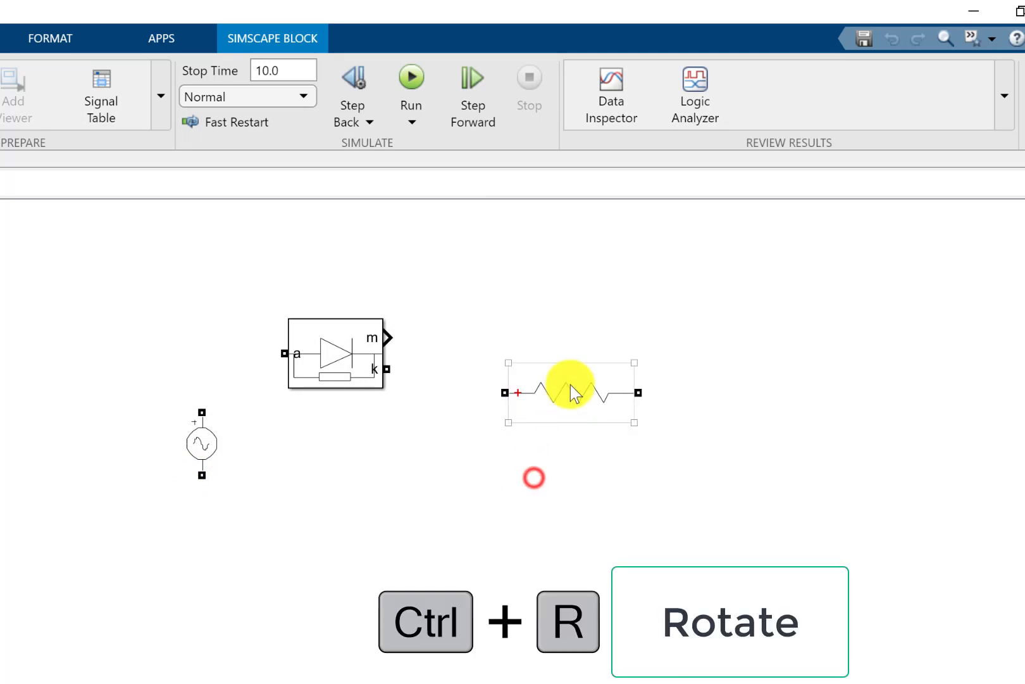
click(570, 383)
key(ctrl+r)
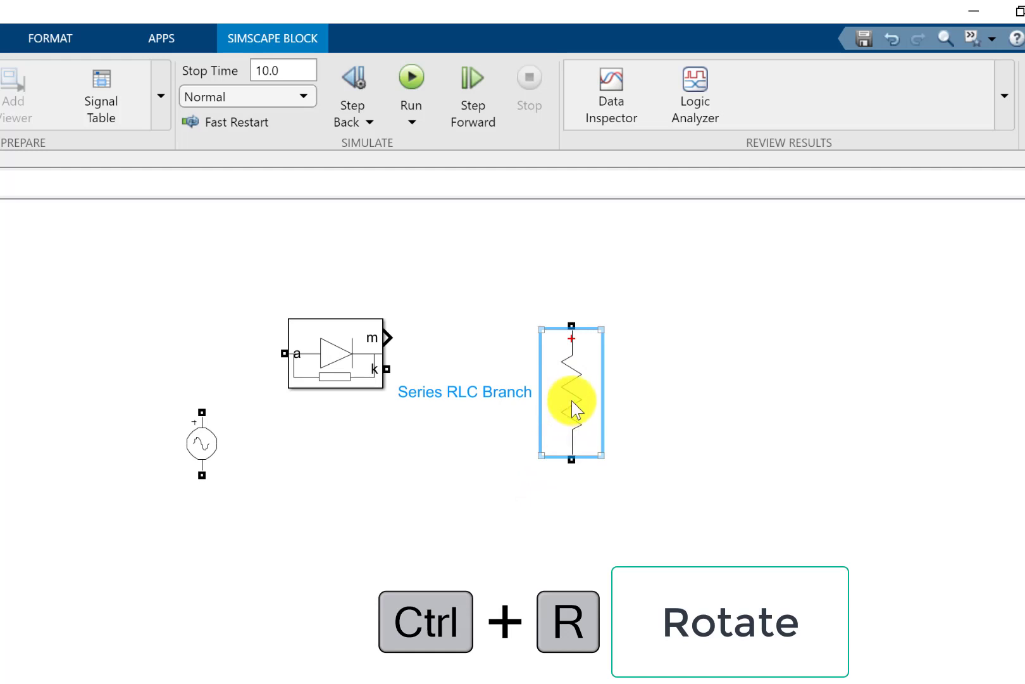
drag(573, 396, 549, 458)
click(676, 409)
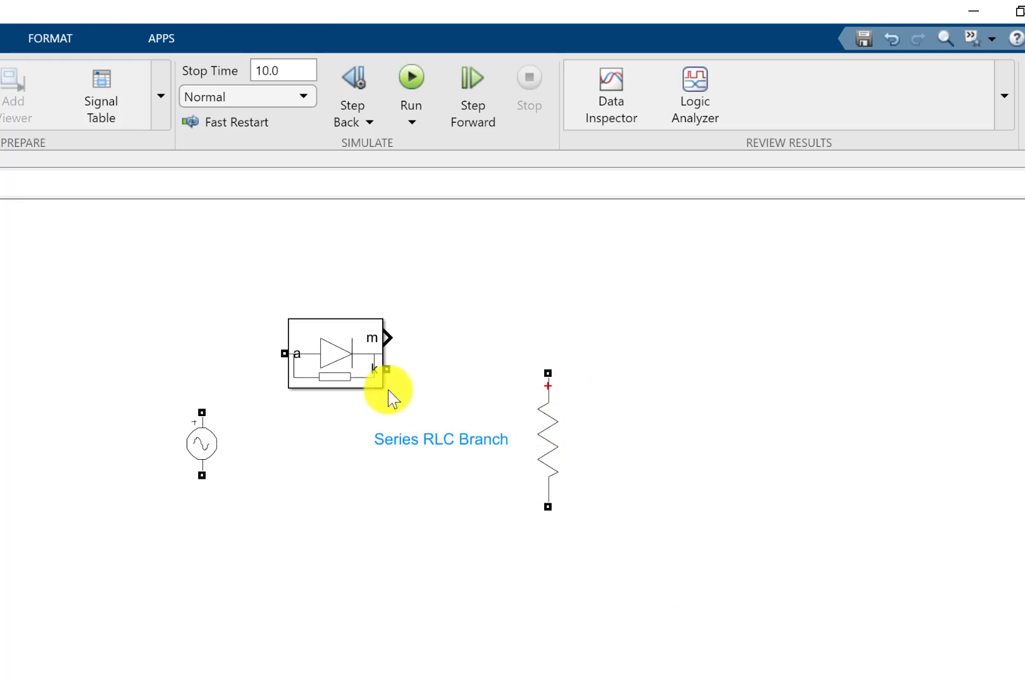
drag(195, 443, 148, 451)
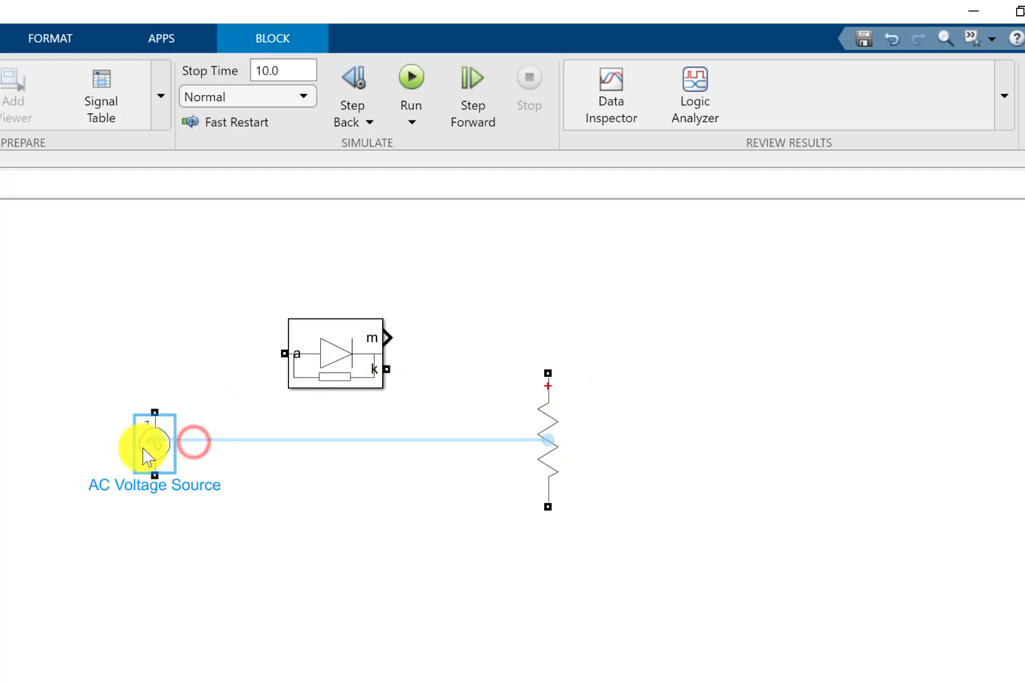
click(182, 552)
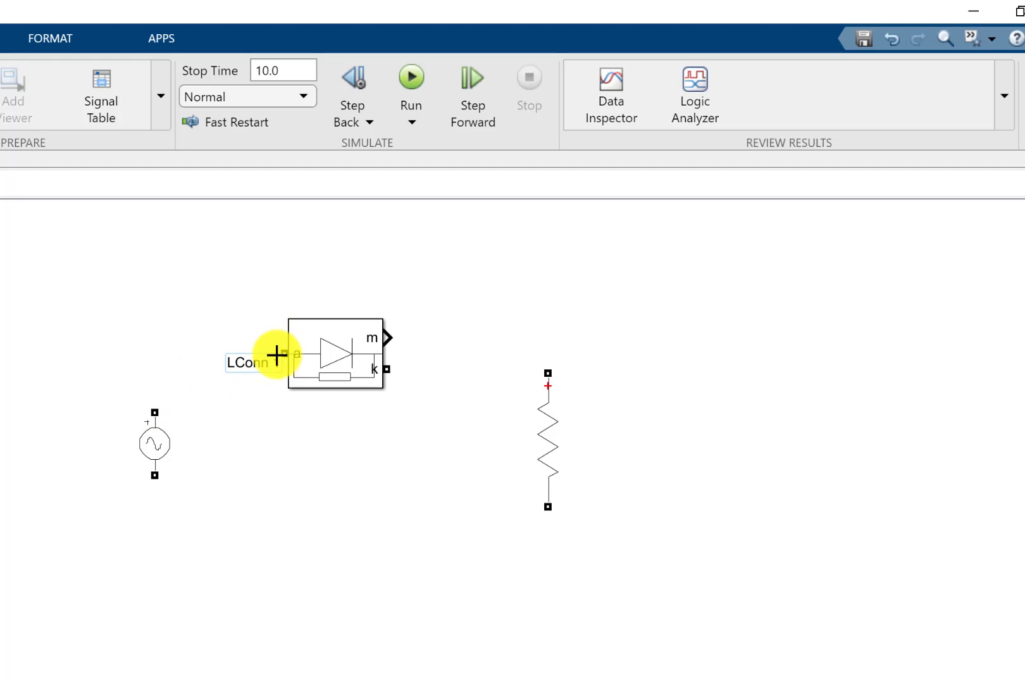
- Wire the AC source's lower terminal to the resistor's lower terminal and its upper terminal to the diode's anode a
click(140, 452)
mouse_move(155, 482)
mouse_down()
mouse_move(465, 558)
mouse_move(549, 507)
mouse_up()
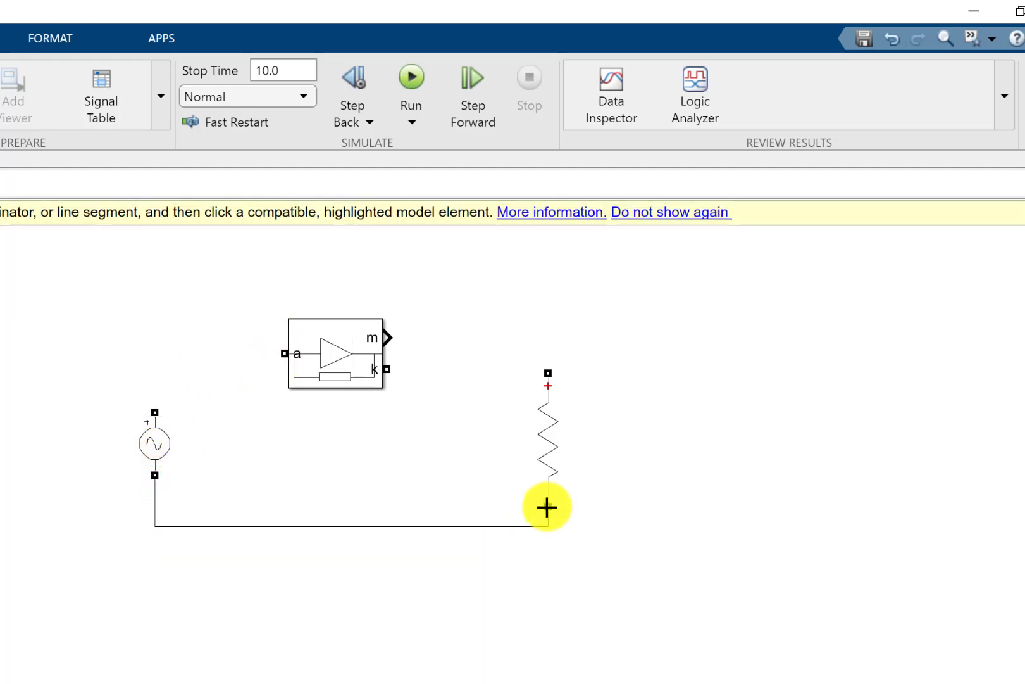
drag(284, 353, 153, 406)
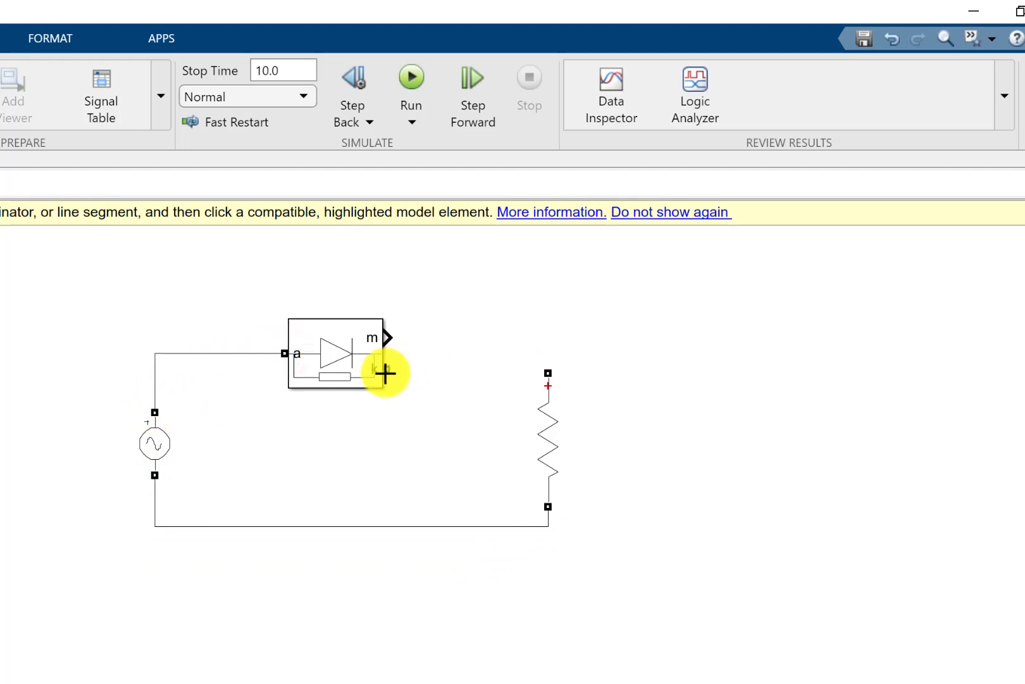
- Try a wire from the diode's k terminal to the resistor and a line from its m output, deleting both
drag(387, 370, 548, 372)
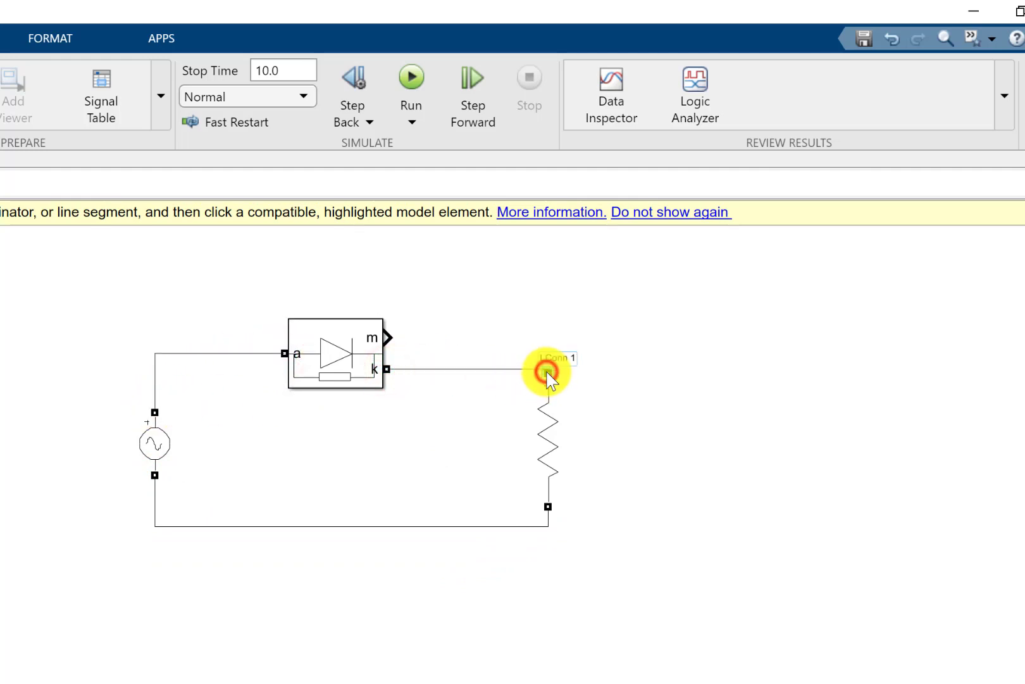
click(652, 466)
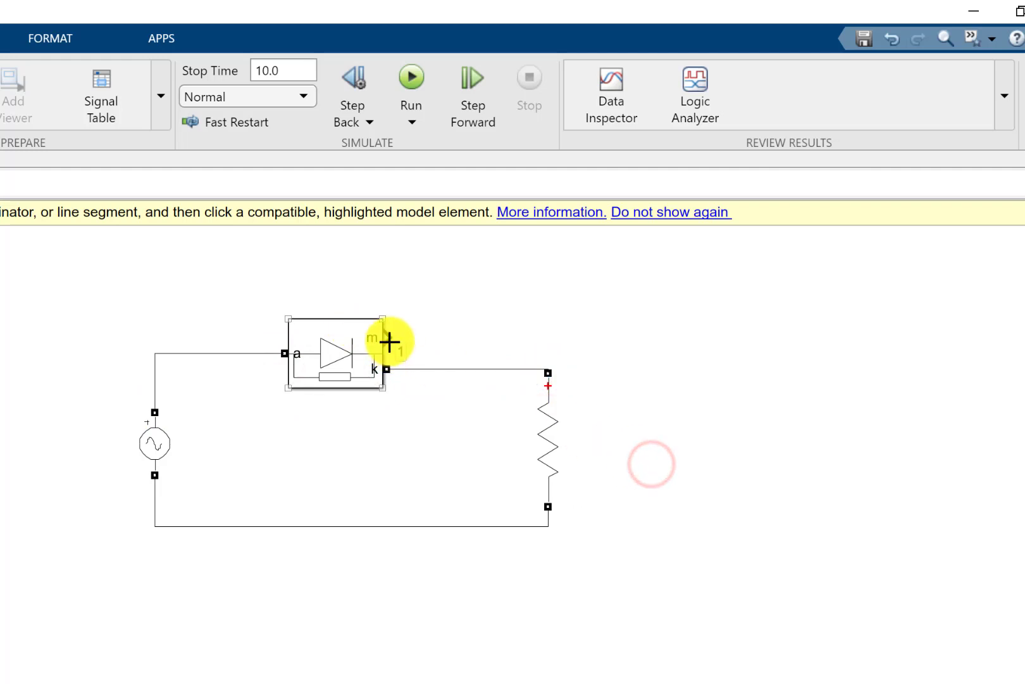
click(421, 369)
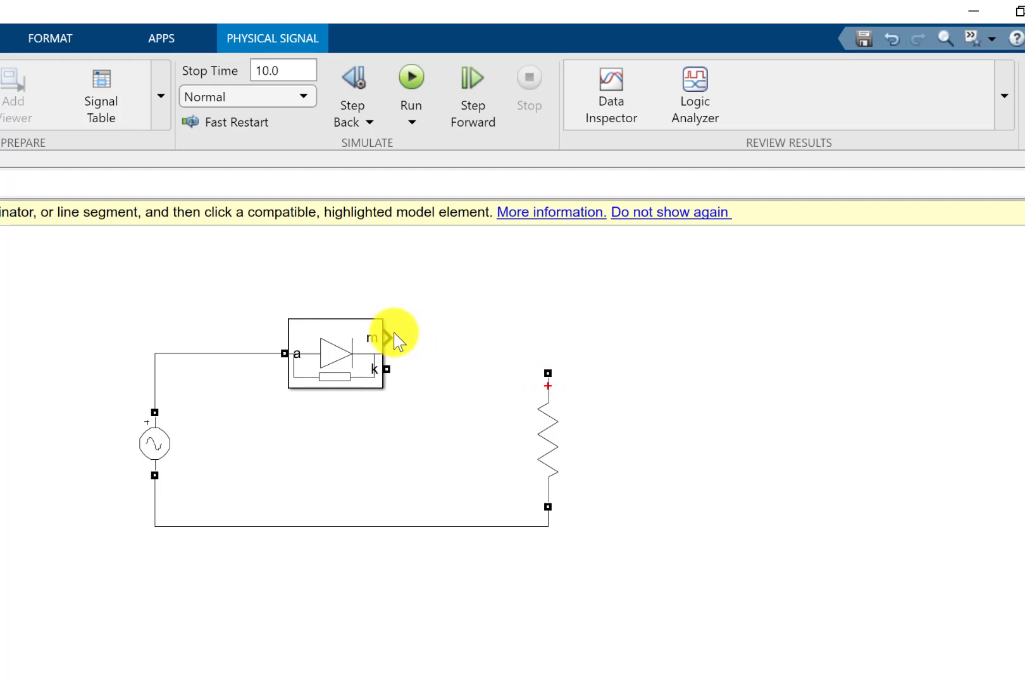
drag(390, 337, 456, 356)
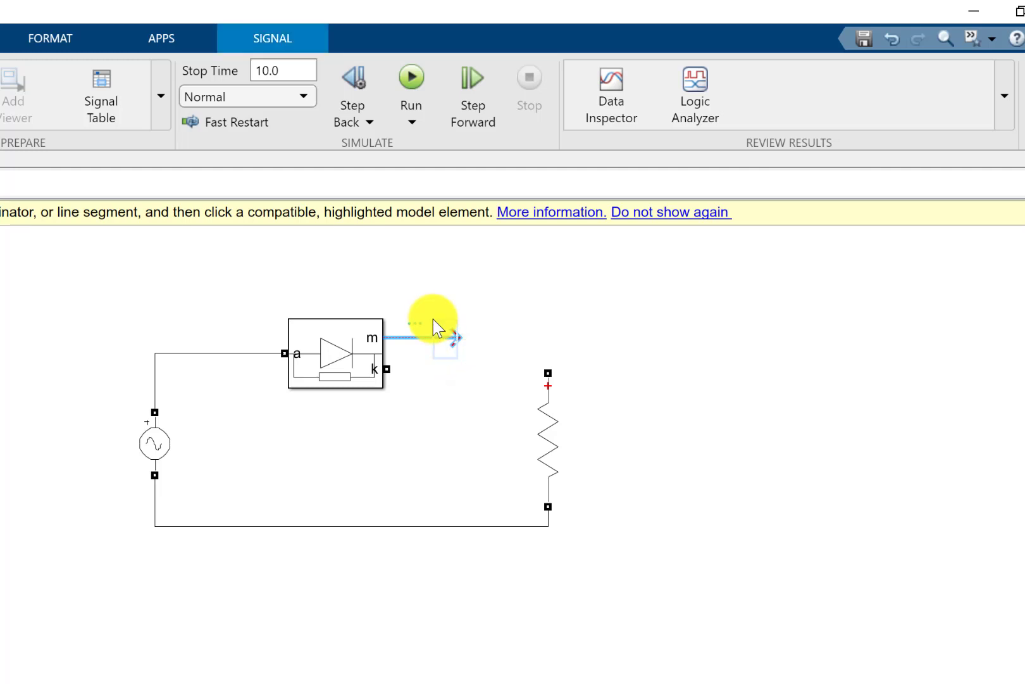
key(Delete)
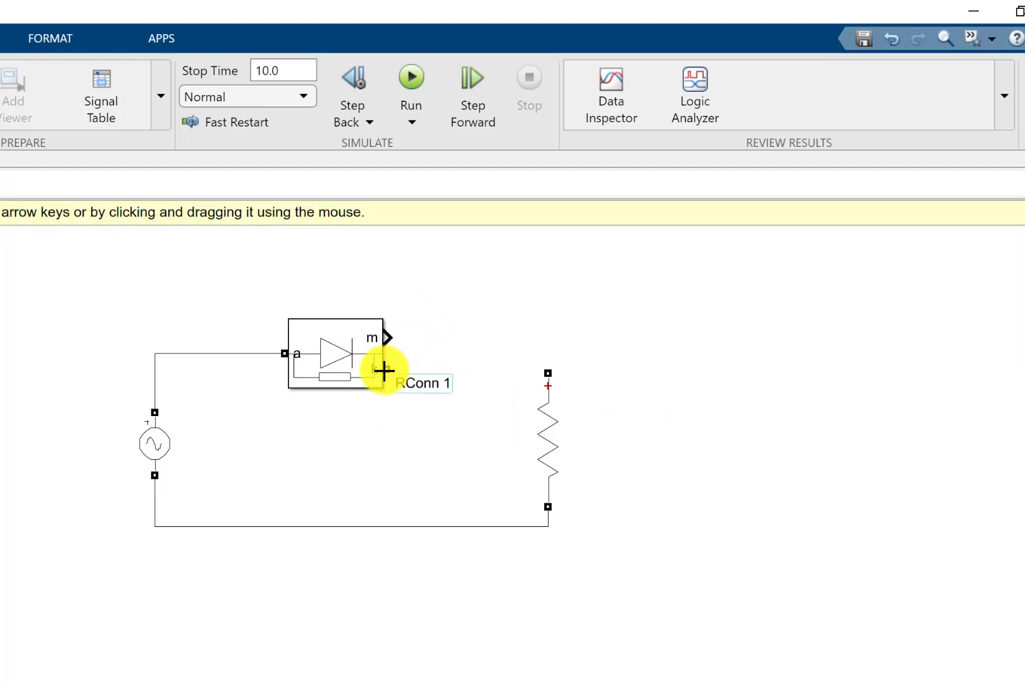
- Connect the diode's cathode k to the resistor's upper terminal and move the resistor slightly lower
drag(385, 369, 540, 369)
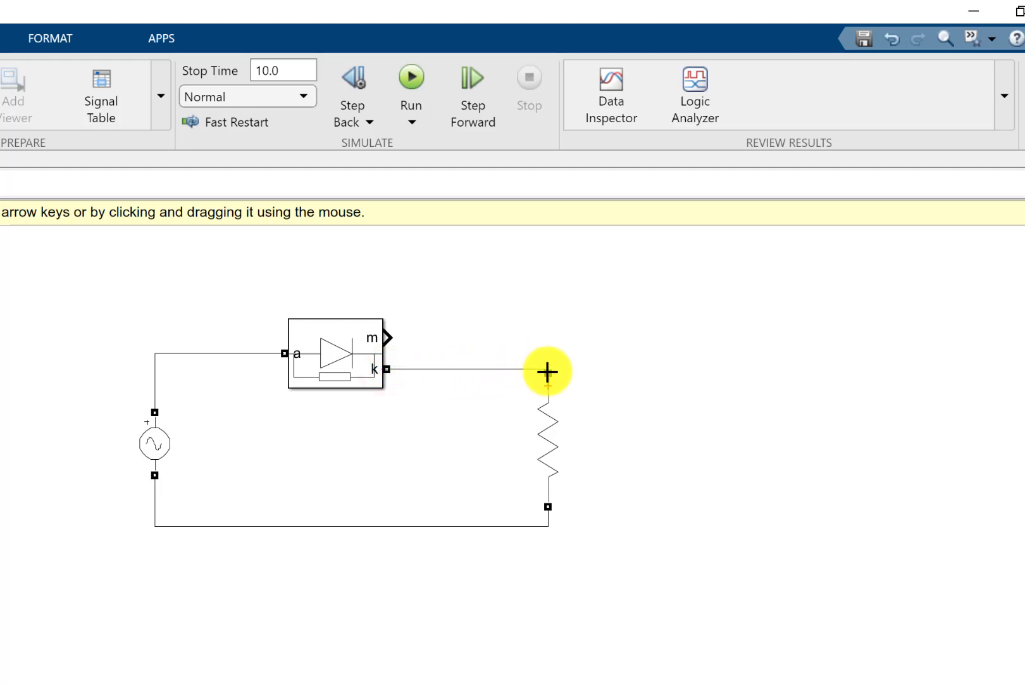
drag(547, 371, 548, 372)
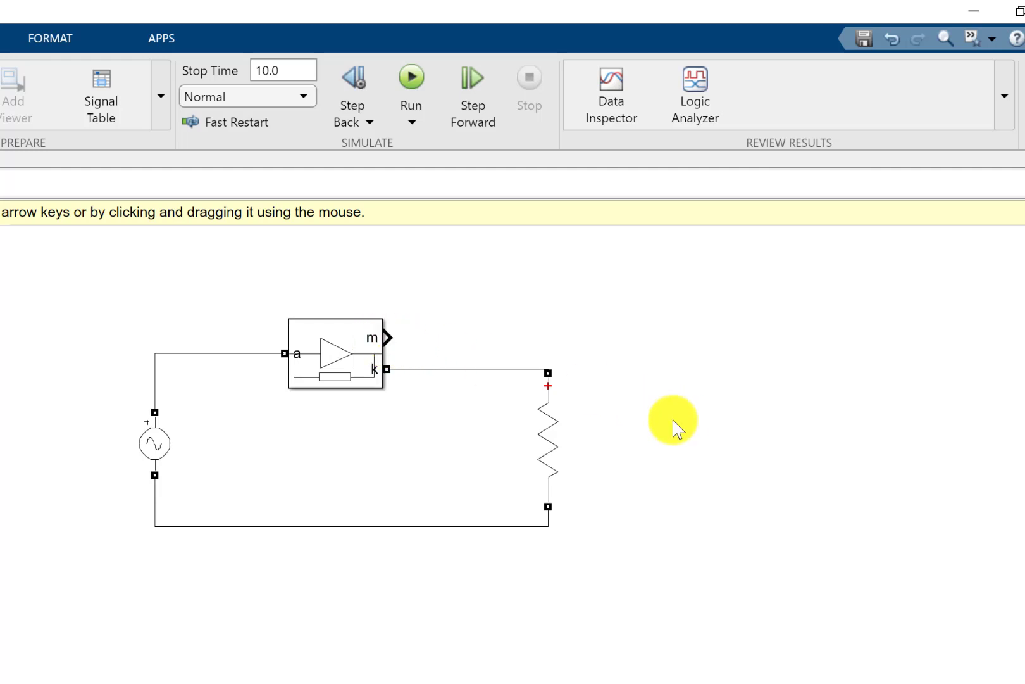
drag(545, 451, 543, 466)
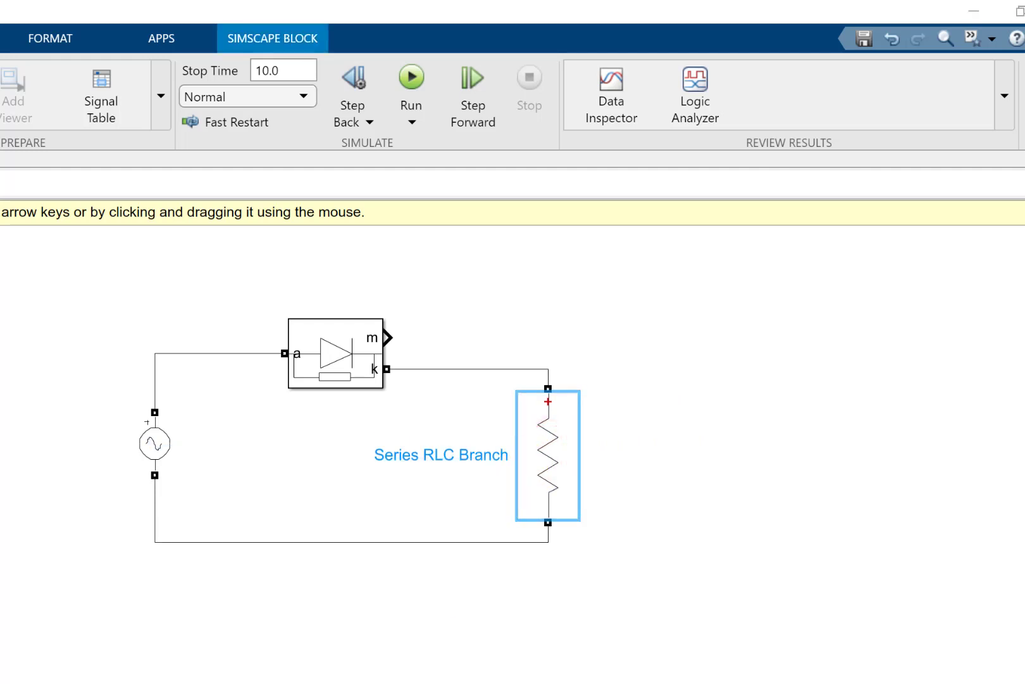
- Add a Scope block from Simulink/Sinks and place it to the upper right of the resistor branch
double_click(783, 465)
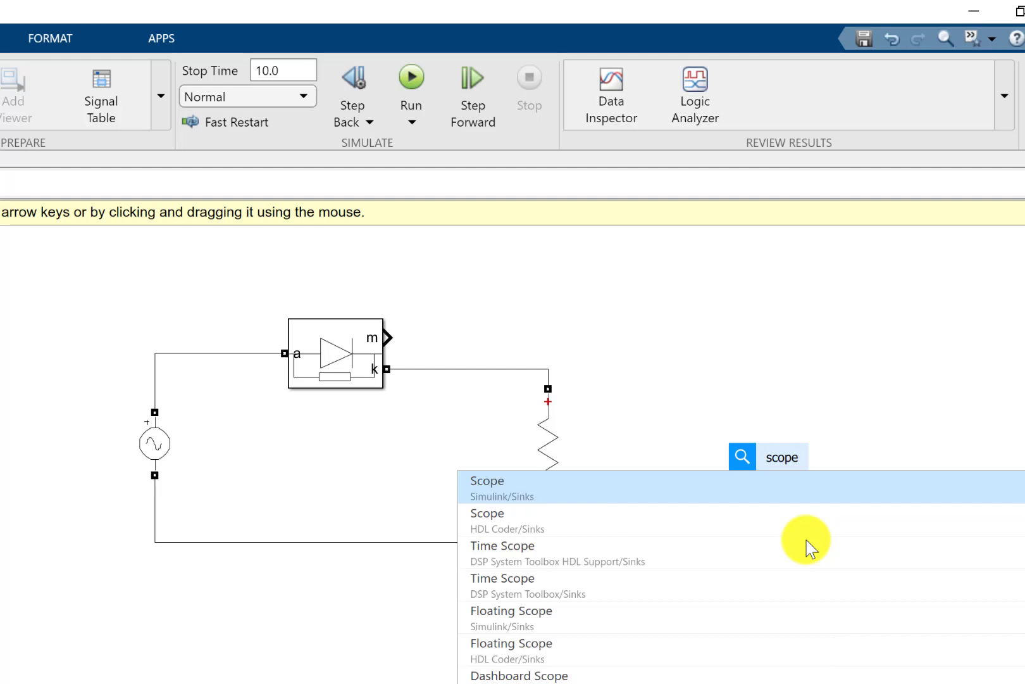
click(636, 482)
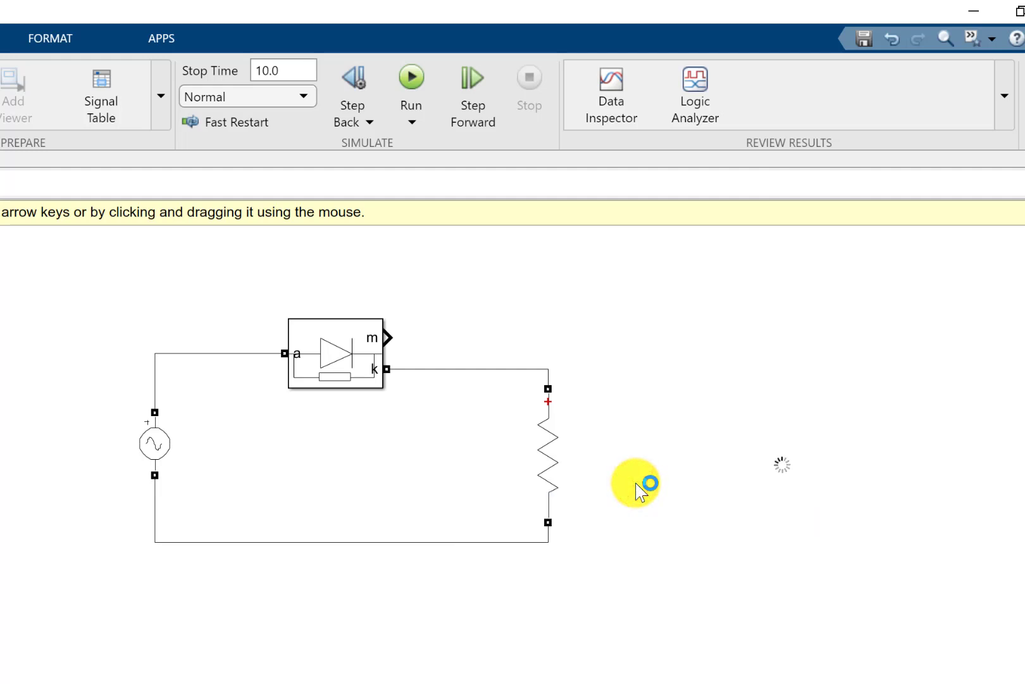
drag(794, 479, 818, 325)
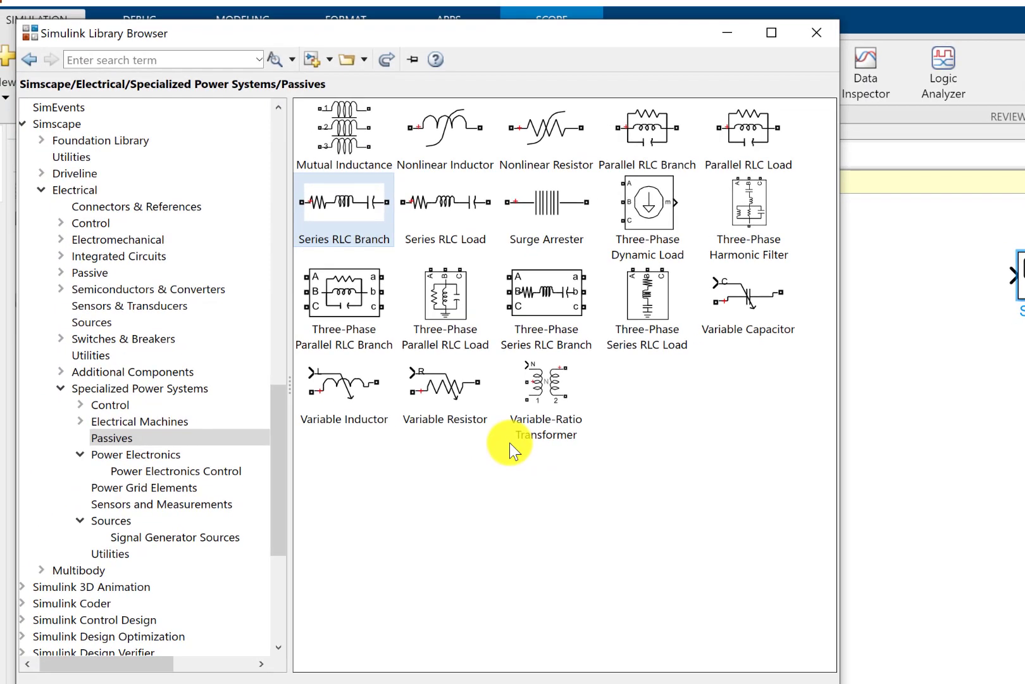
- Add a Multimeter block from the Specialized Power Systems Sensors and Measurements library, placing it just left of the Scope
click(152, 506)
scroll(508, 376, down, 1)
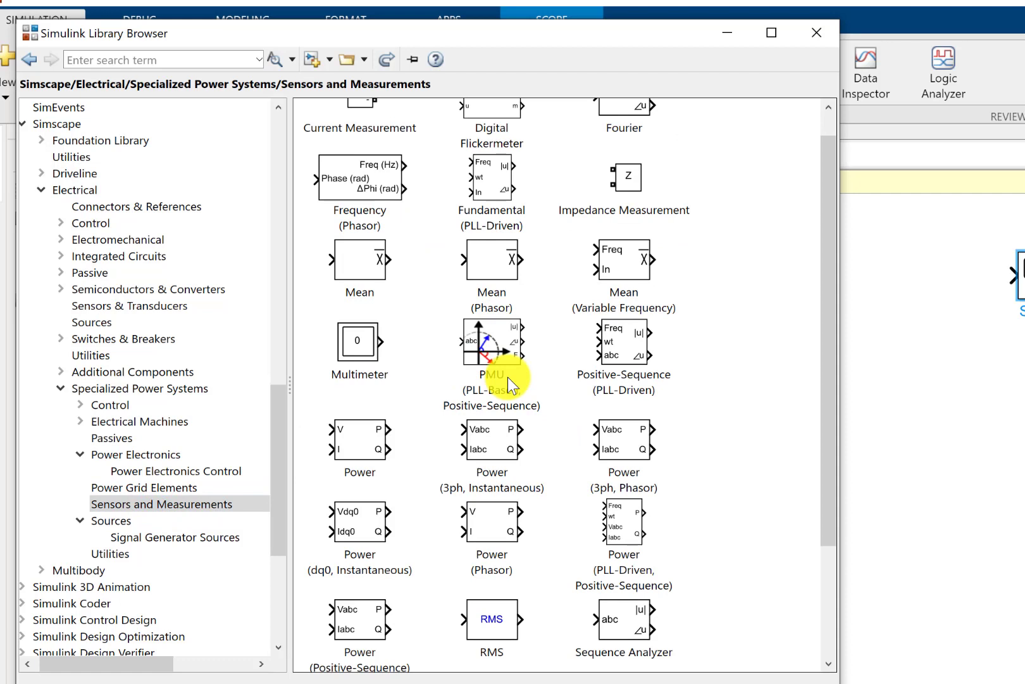
scroll(521, 395, up, 1)
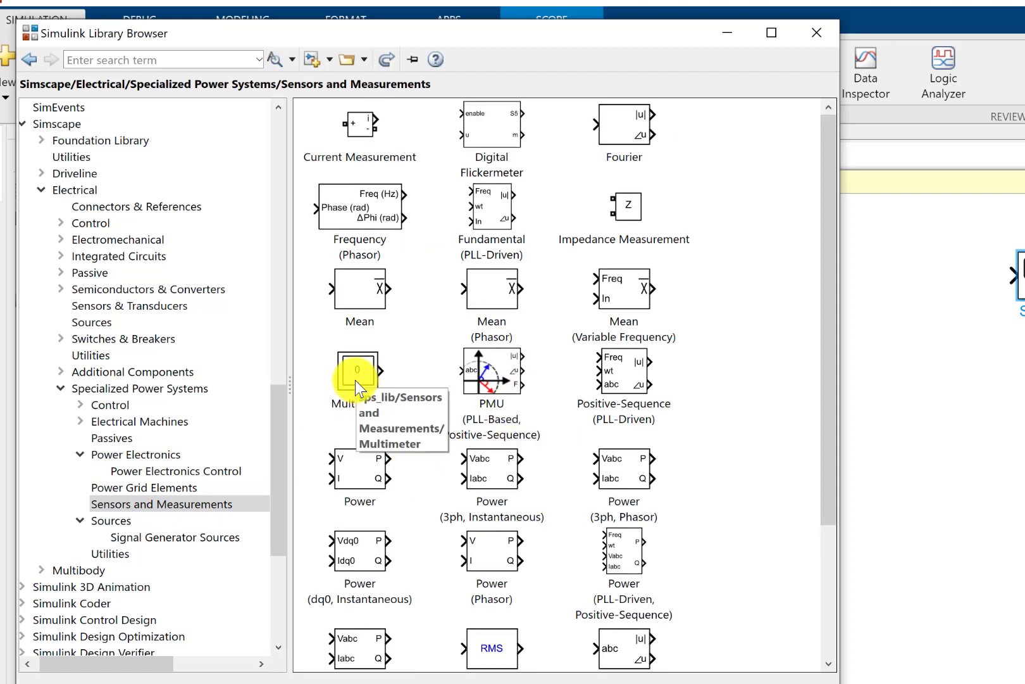
drag(356, 380, 926, 279)
click(976, 378)
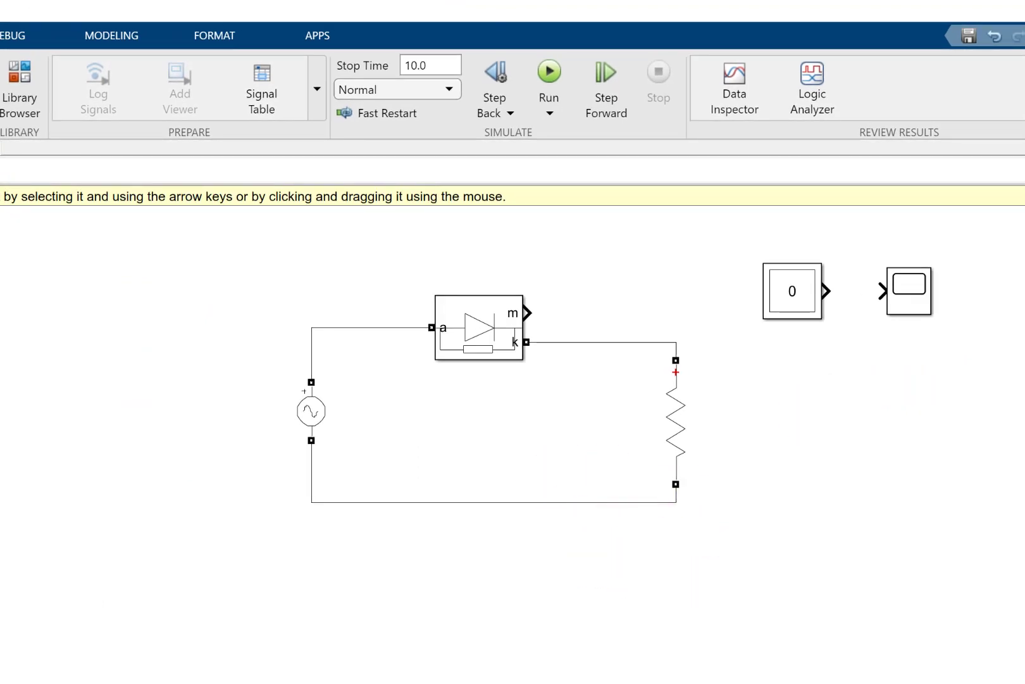
- Set the resistor branch's Measurements option to Branch voltage and current
click(545, 394)
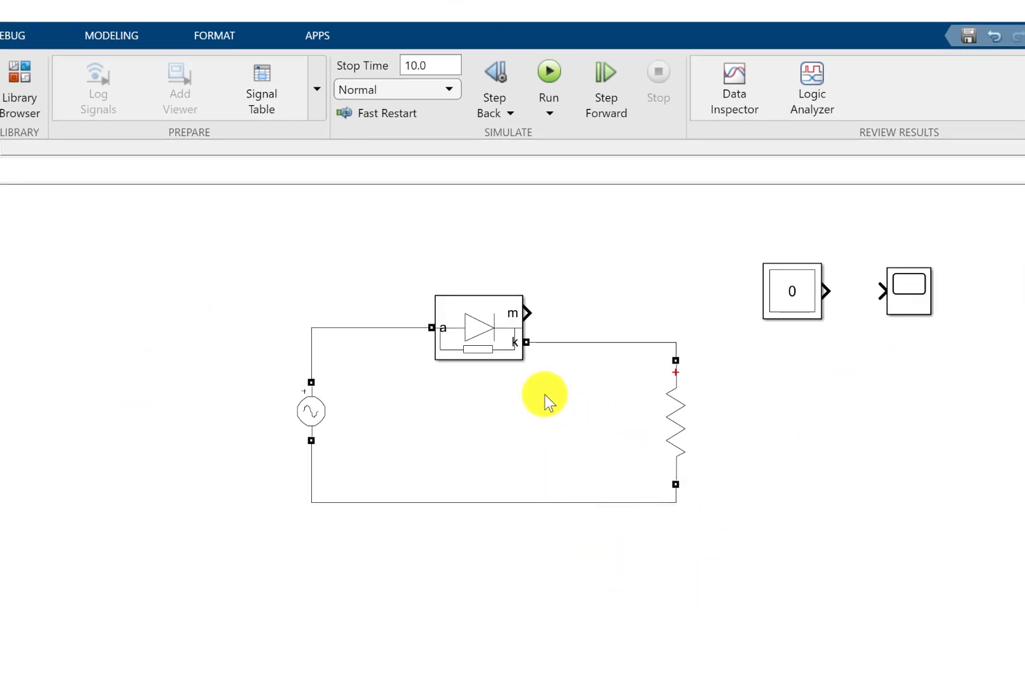
double_click(675, 412)
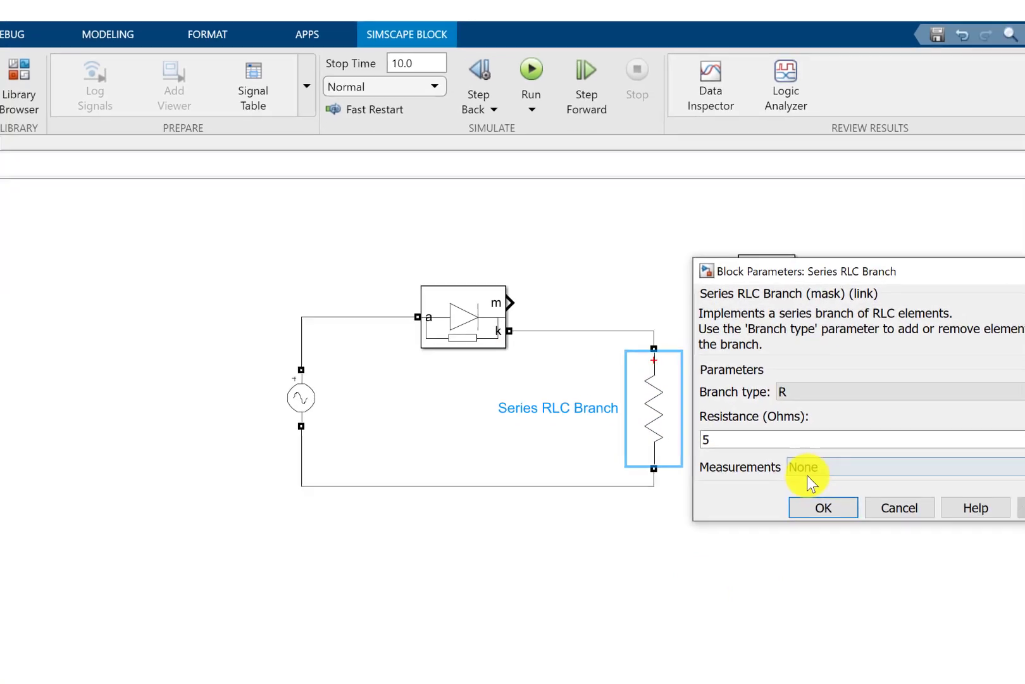
click(832, 469)
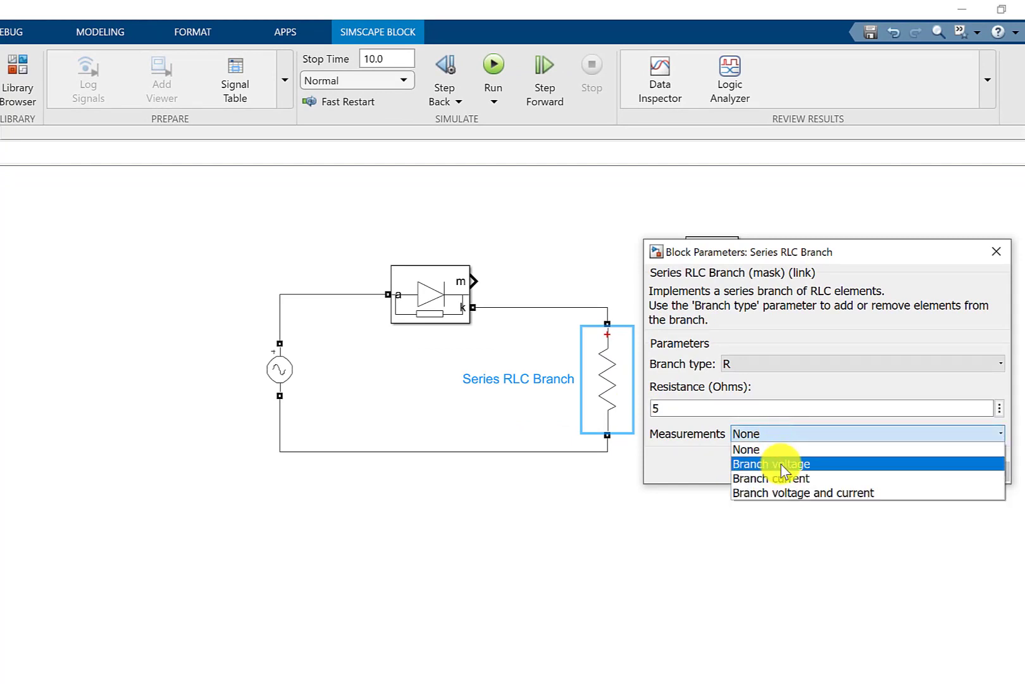
click(776, 493)
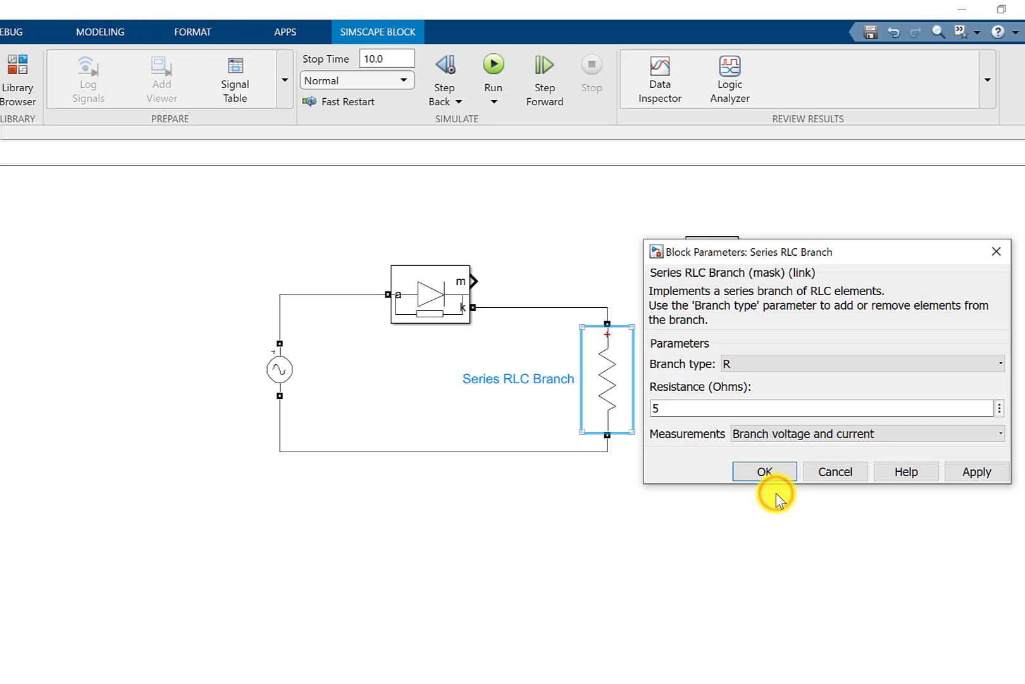
click(770, 477)
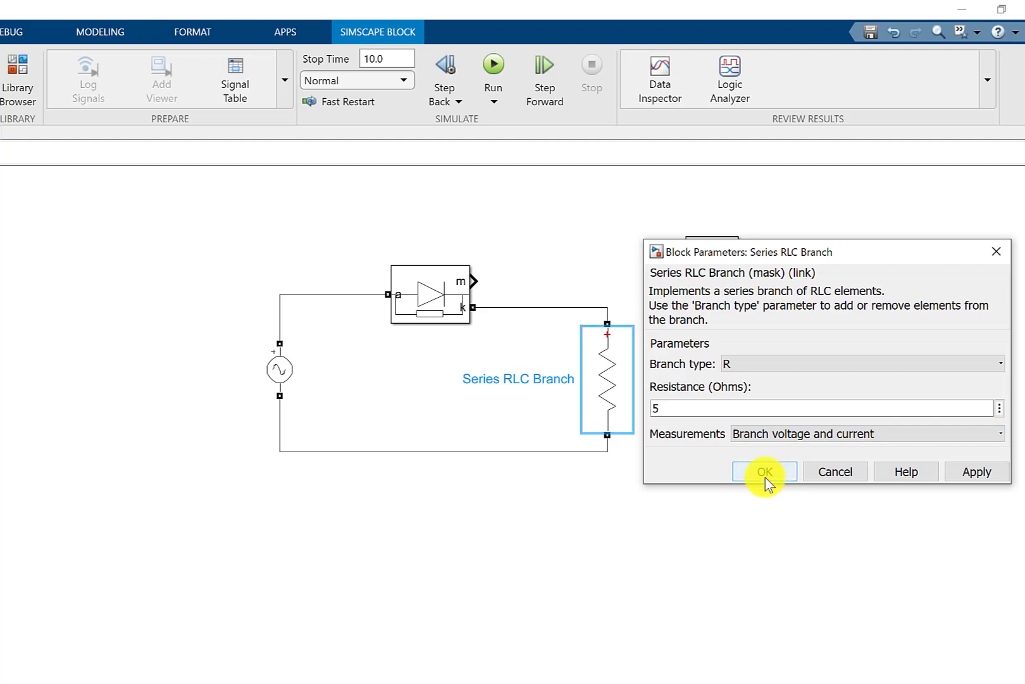
click(766, 476)
click(731, 487)
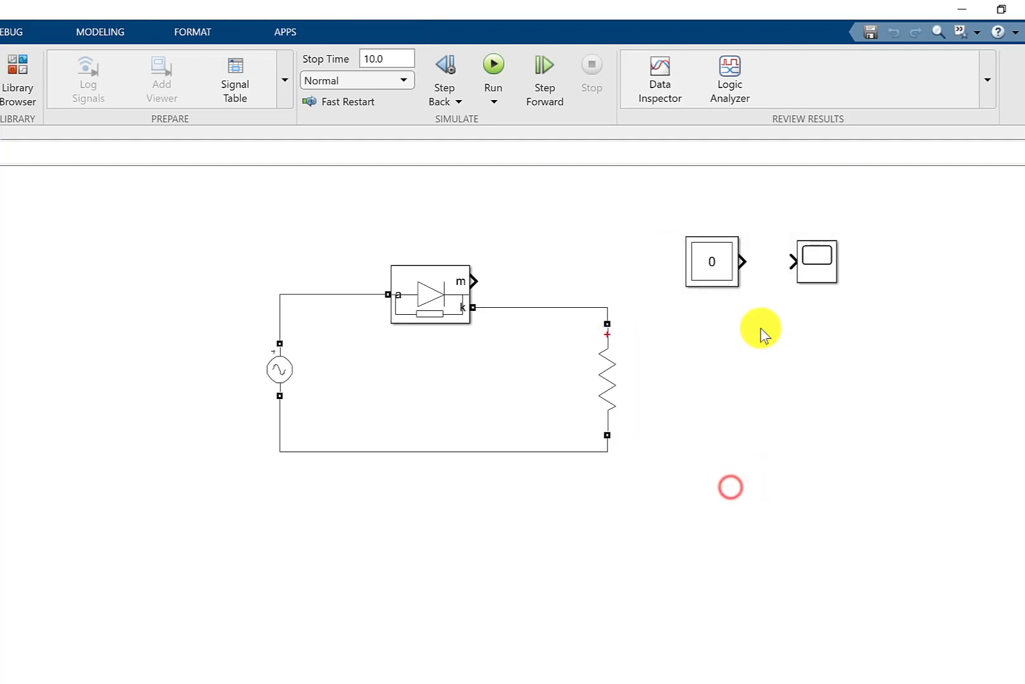
- Connect the Multimeter output to the Scope input and shift the diode slightly right
drag(742, 263, 793, 260)
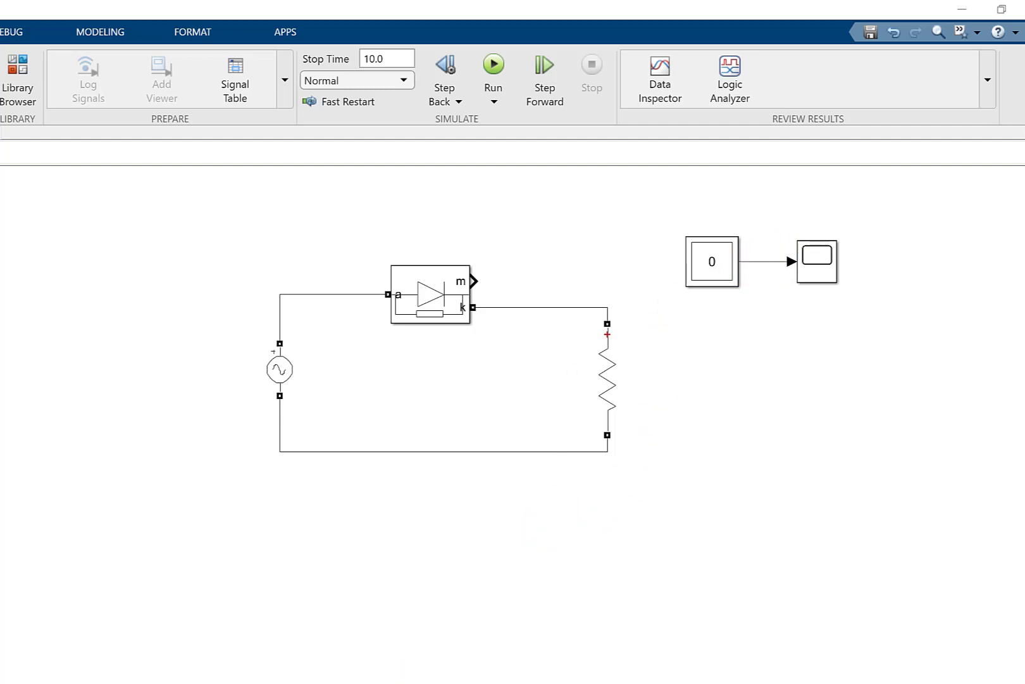
click(745, 552)
drag(435, 313, 470, 313)
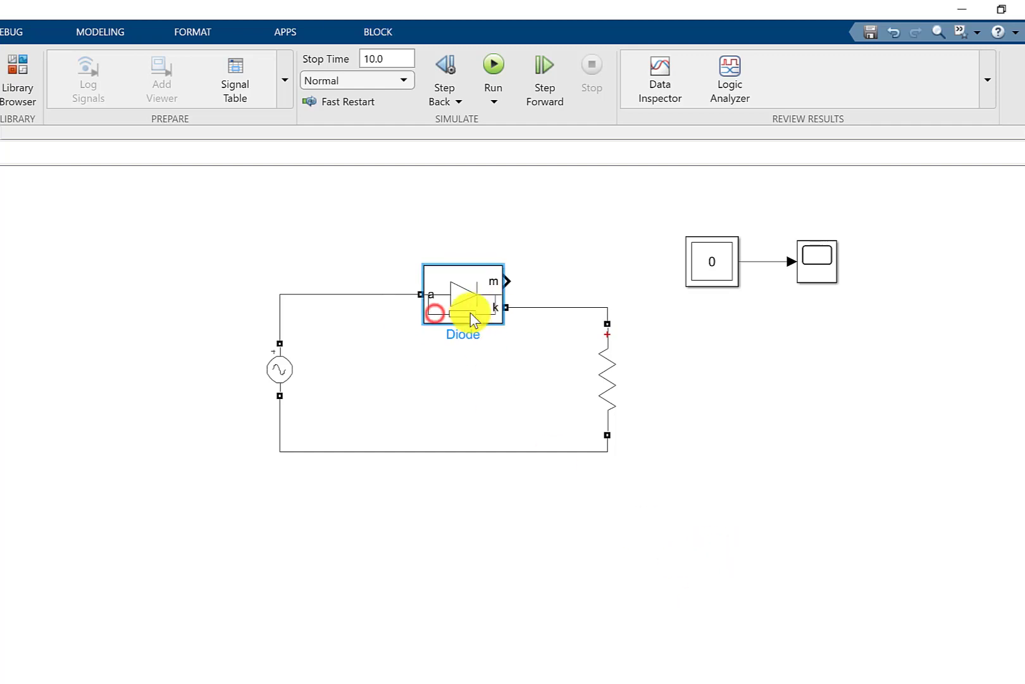
- Set the AC voltage source's frequency to 50 Hz
click(282, 372)
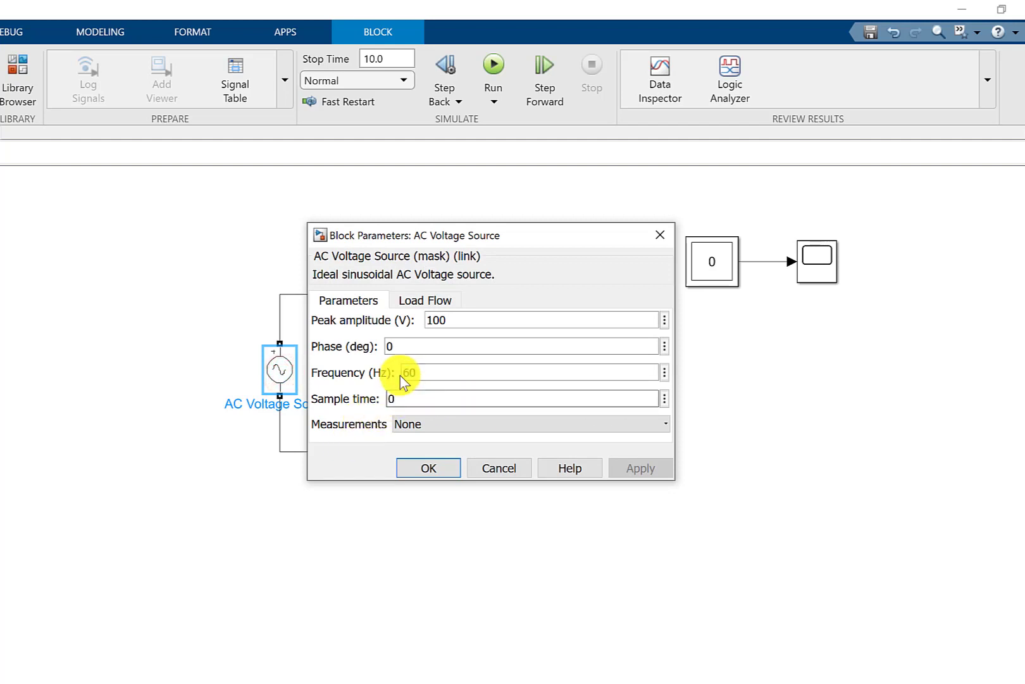
double_click(455, 324)
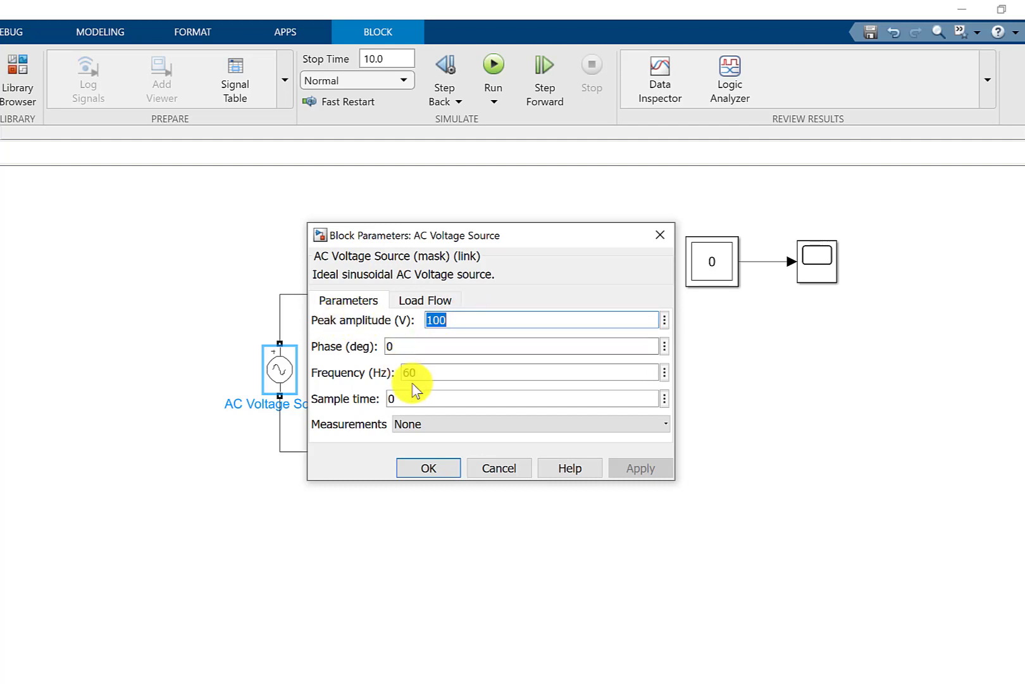
double_click(430, 373)
text(5)
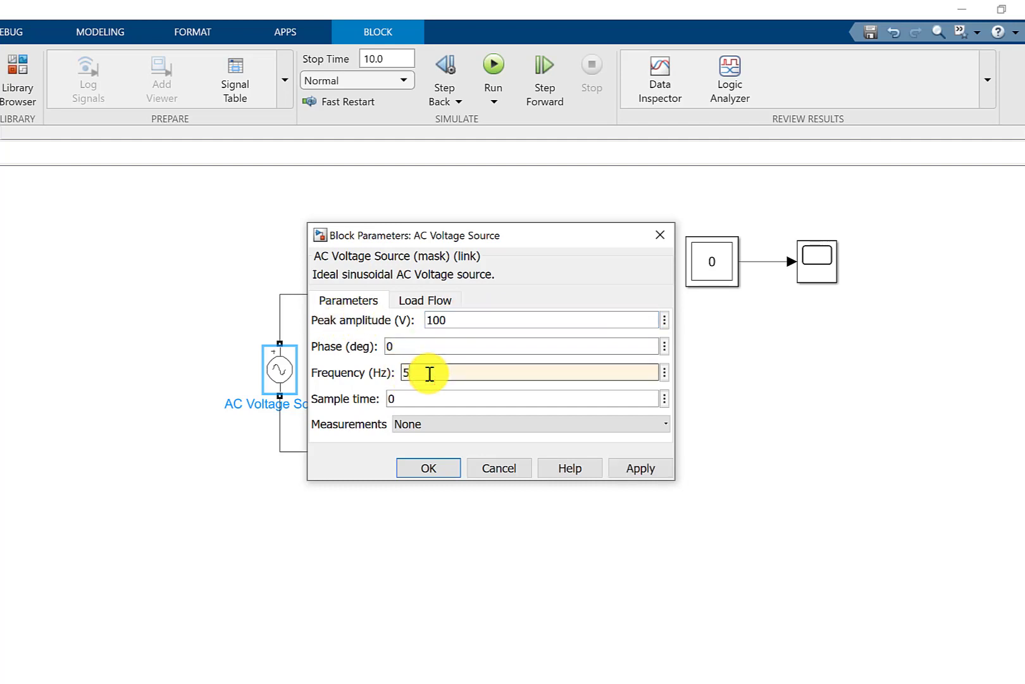
click(429, 469)
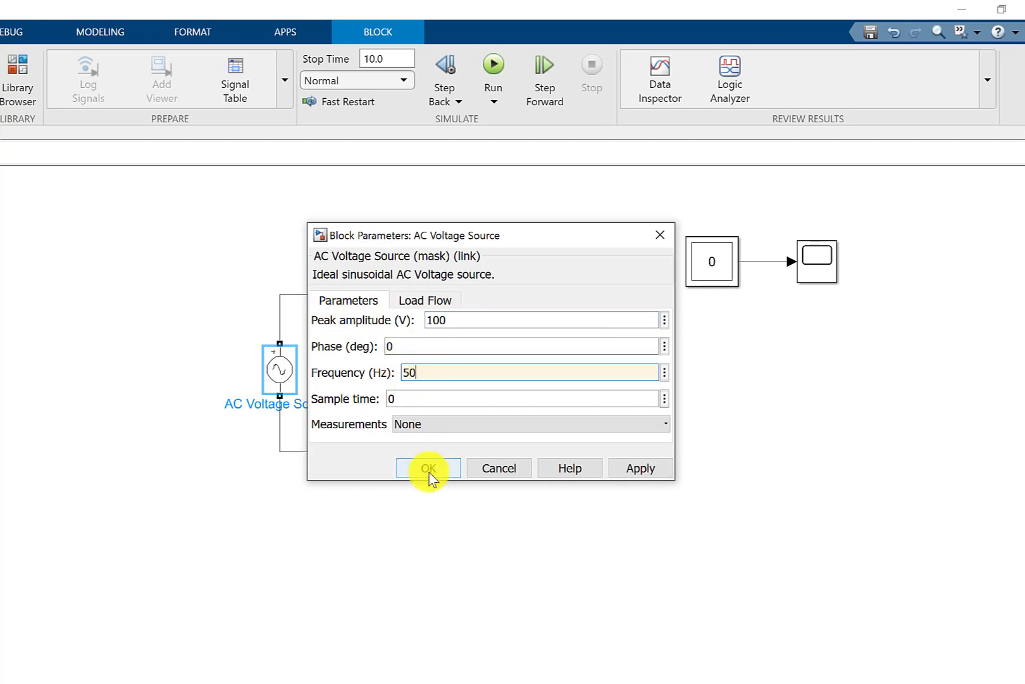
- Set the AC voltage source's Measurements option to Voltage and accept its block parameters
click(443, 423)
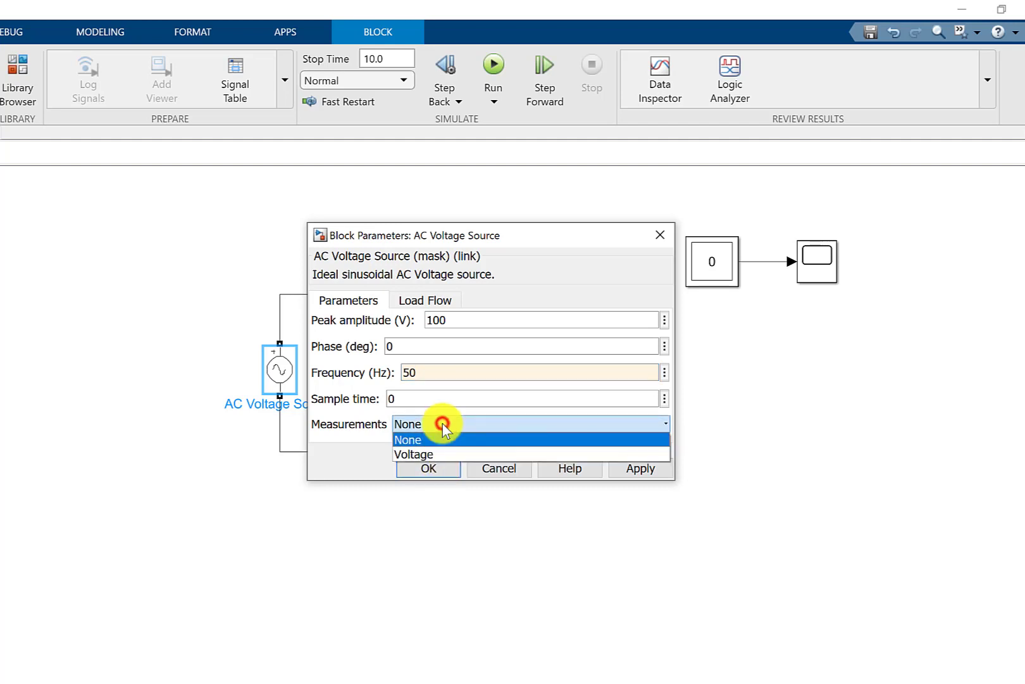
click(428, 453)
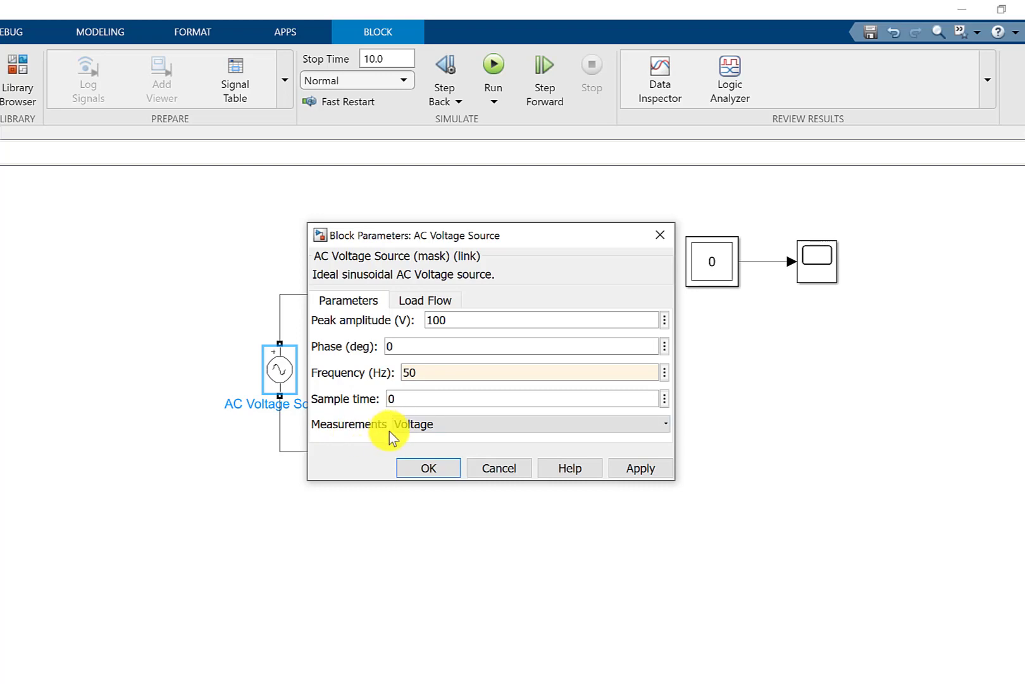
drag(483, 234, 301, 452)
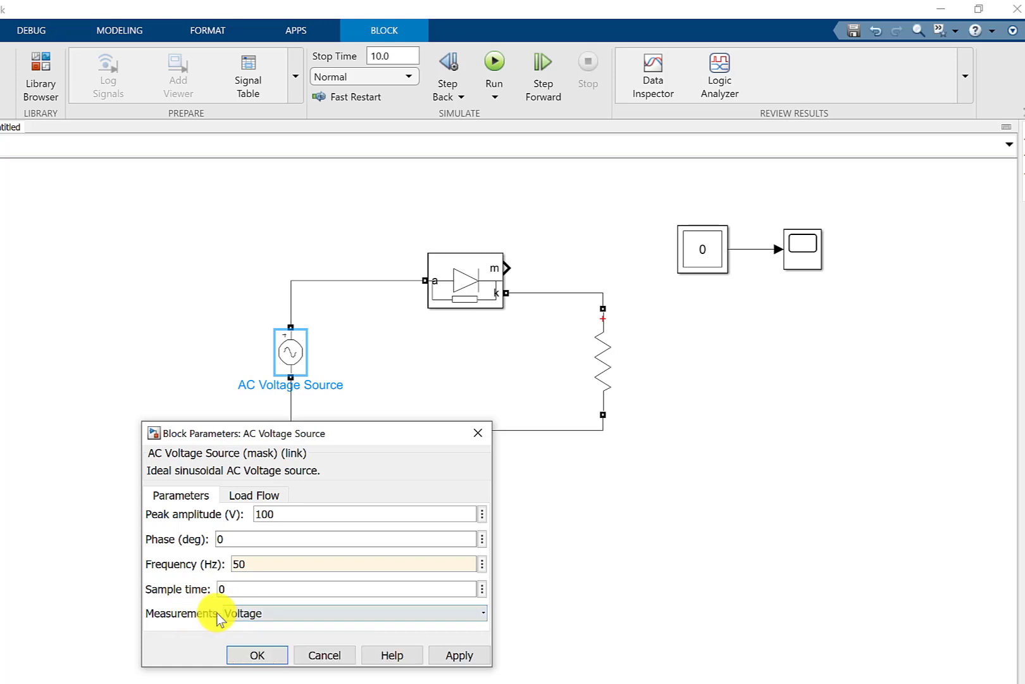
click(250, 614)
click(246, 628)
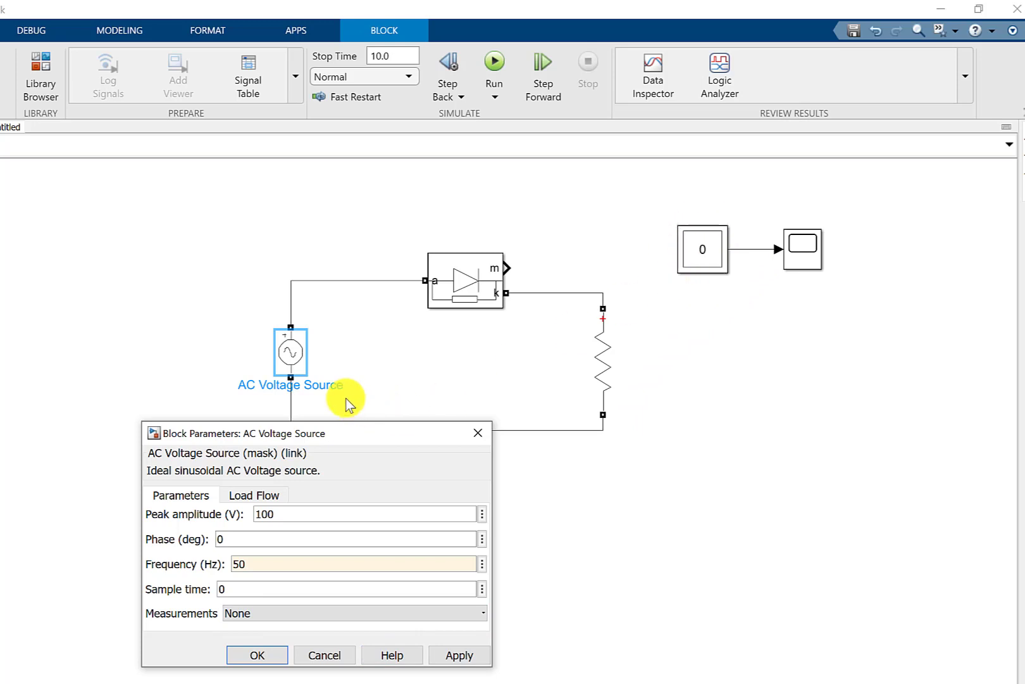
click(277, 618)
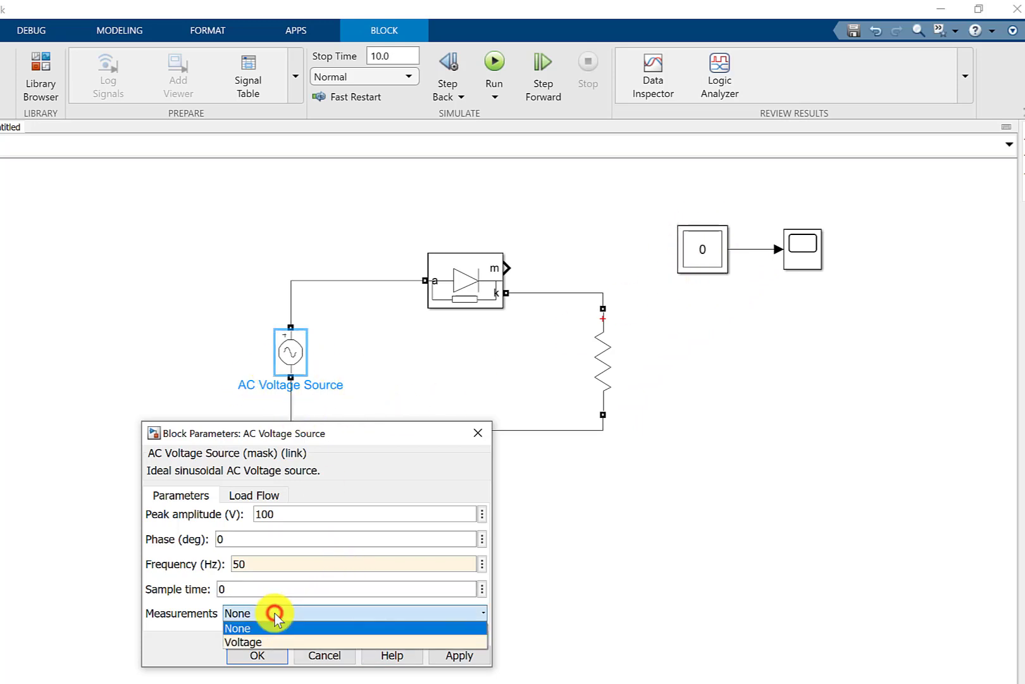
click(250, 642)
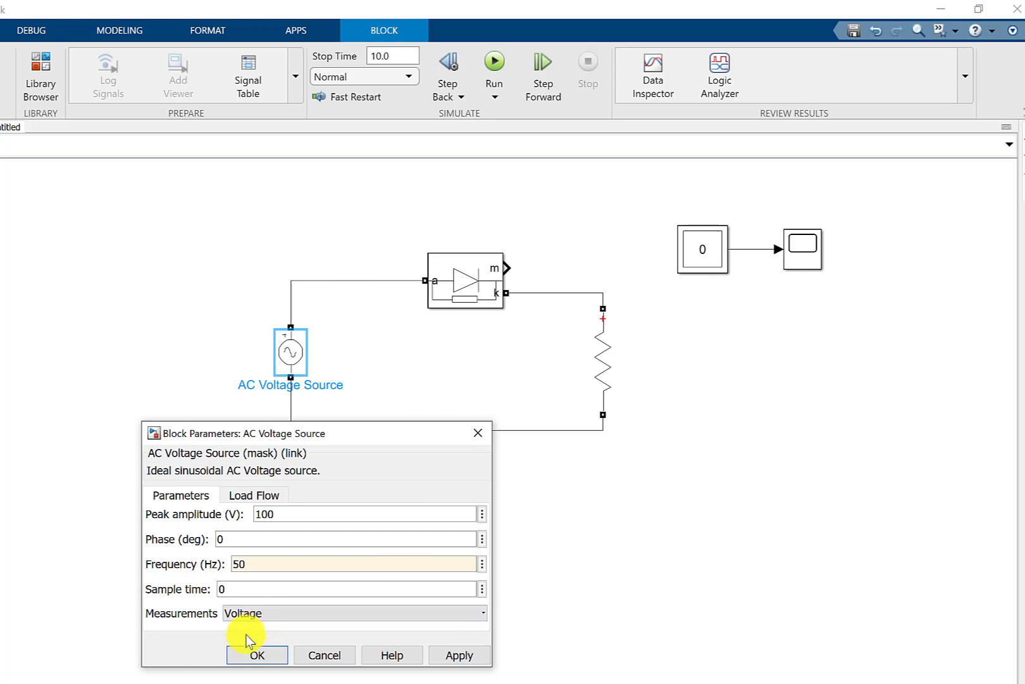
click(253, 657)
- Review the resistor branch's parameters to check its Measurements option
click(612, 362)
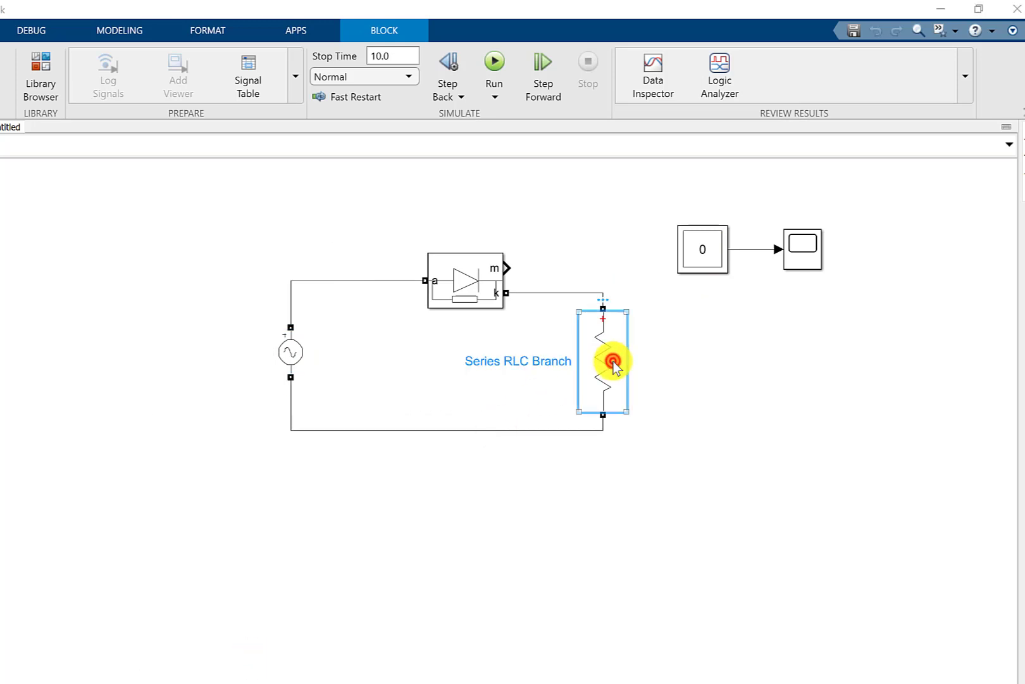
double_click(613, 361)
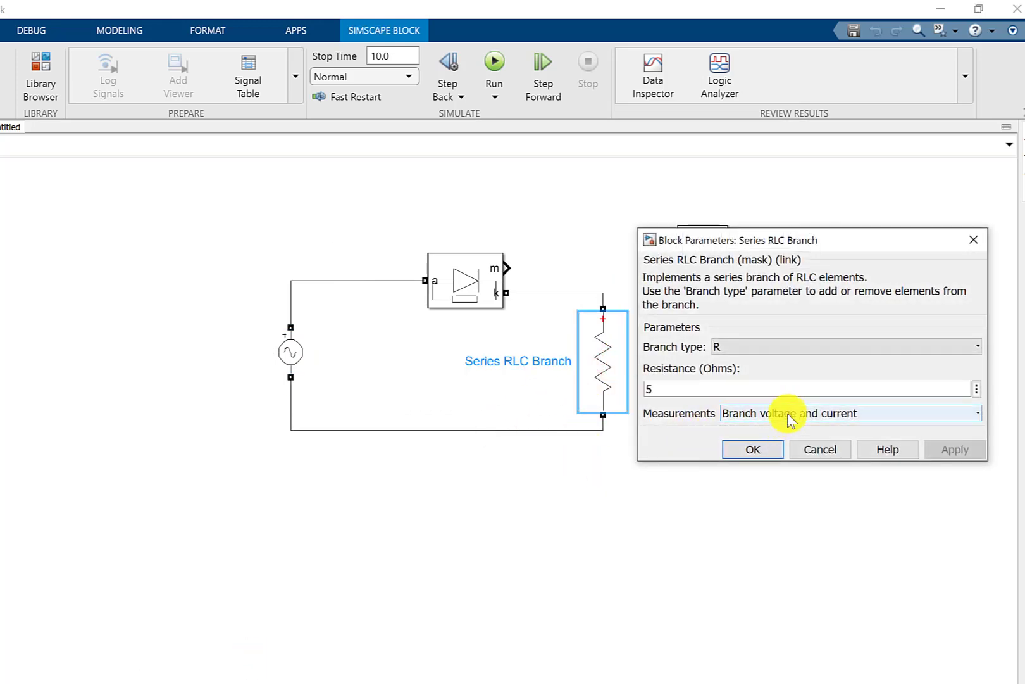
click(767, 450)
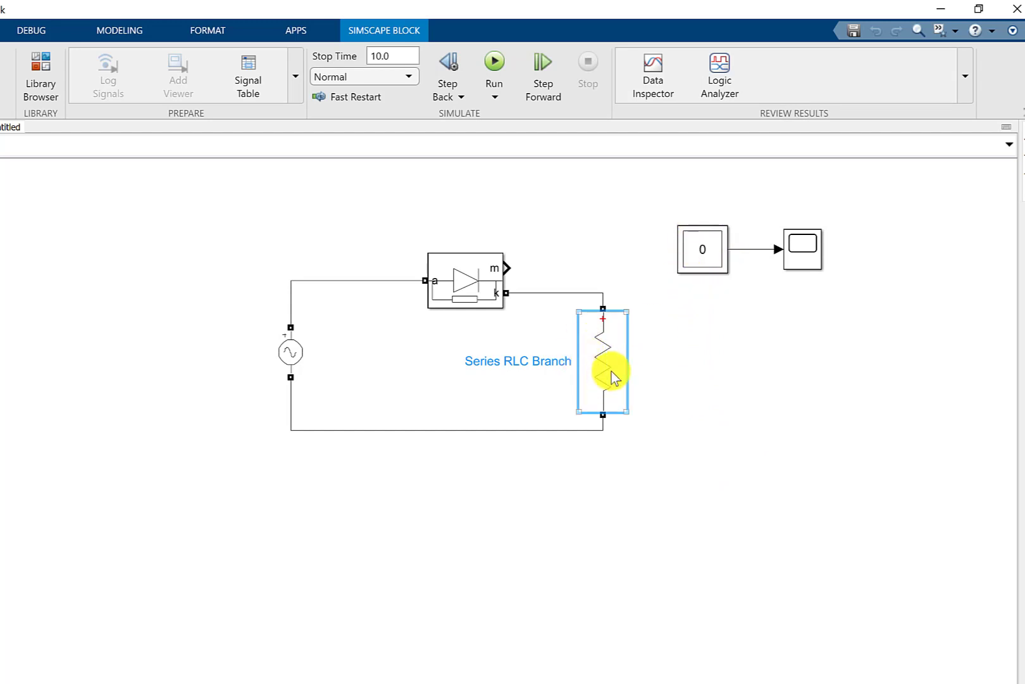
- Move the Multimeter and Scope together down beside the resistor branch
click(712, 309)
drag(853, 316, 689, 350)
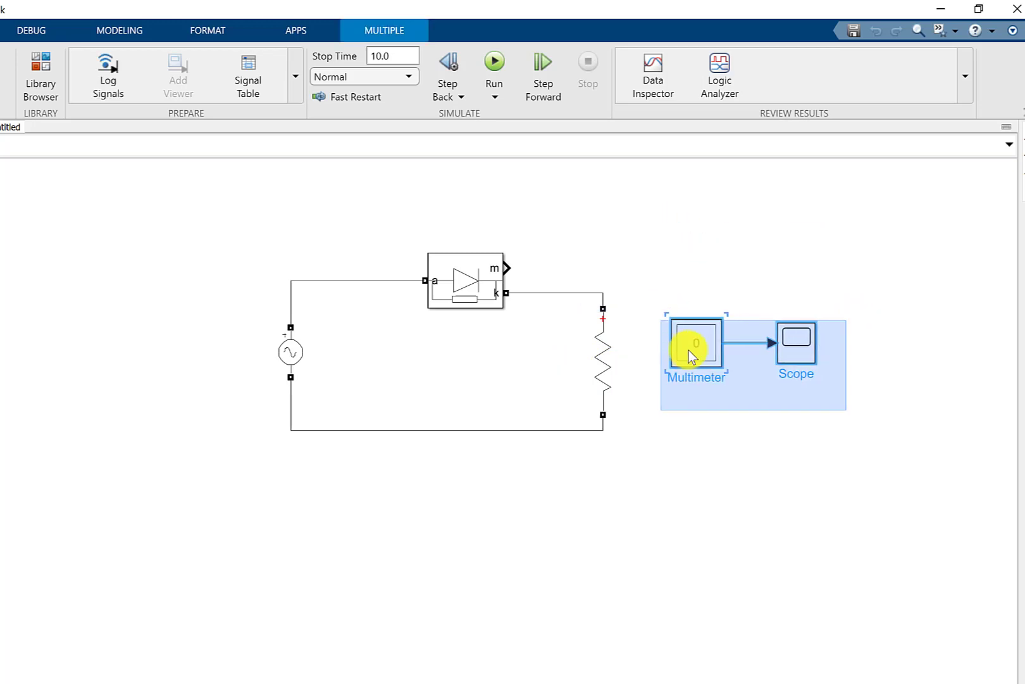
click(634, 540)
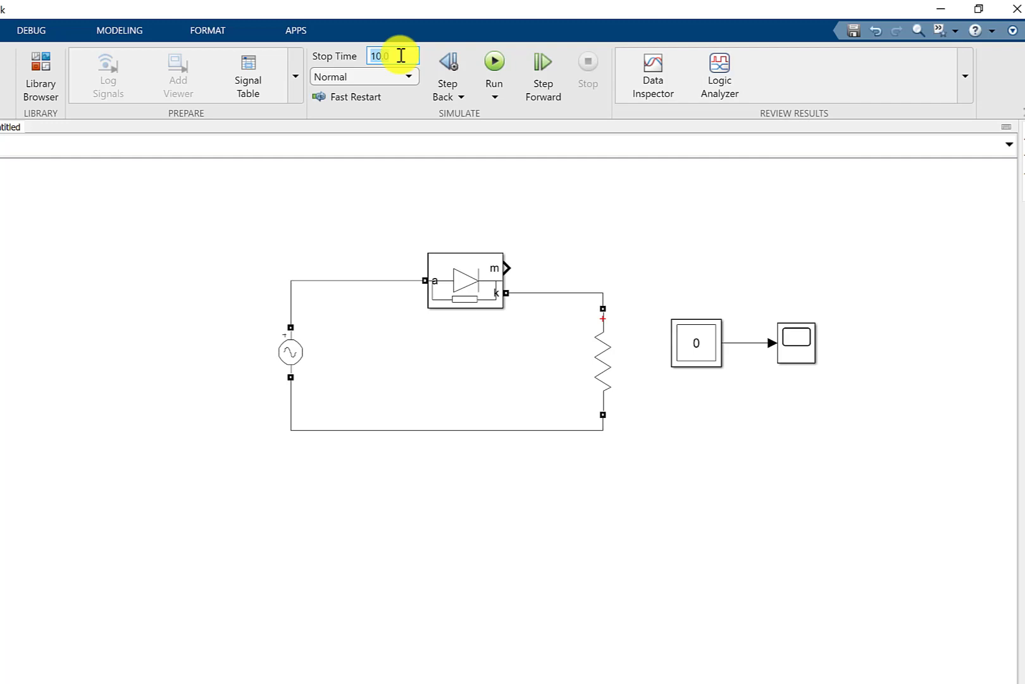
- Set the simulation stop time to 1 and check the AC voltage source's frequency parameter
text(1)
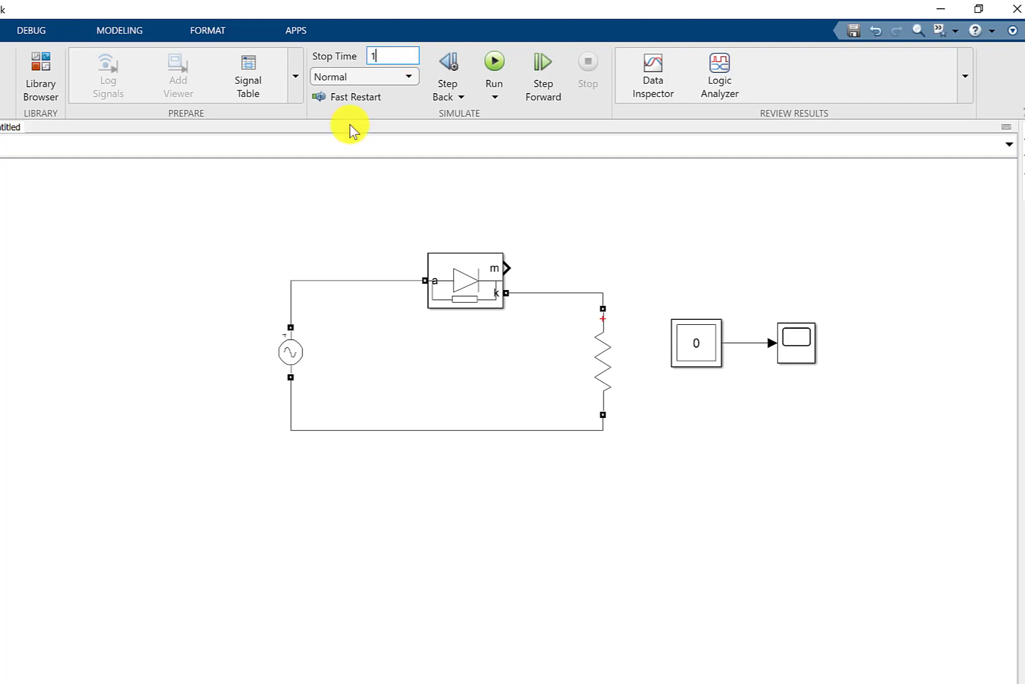
double_click(290, 361)
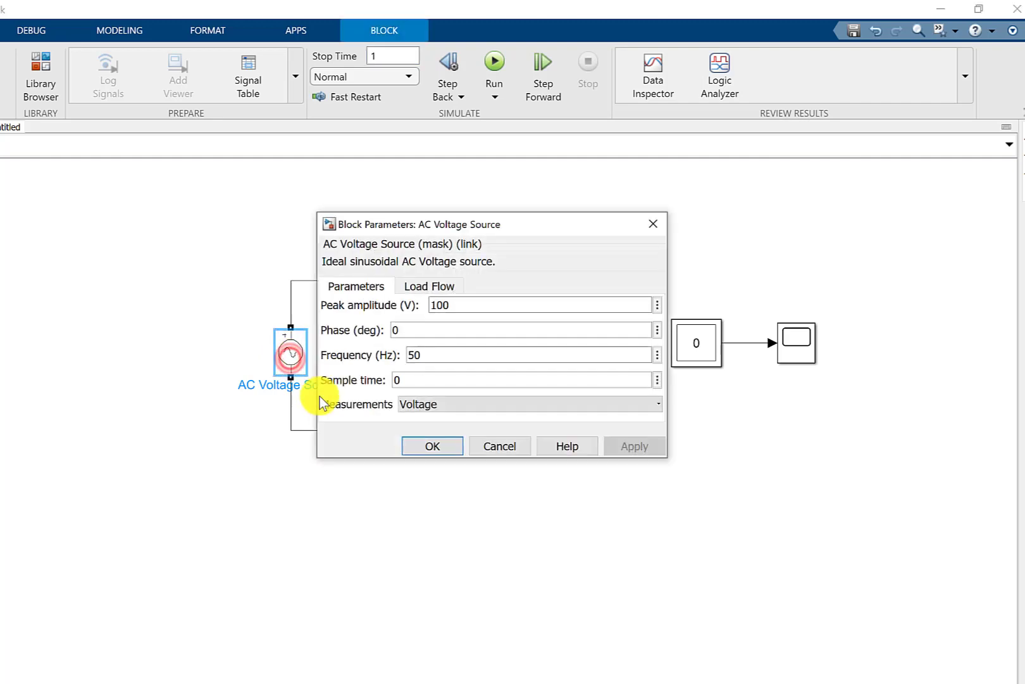
double_click(425, 362)
double_click(424, 357)
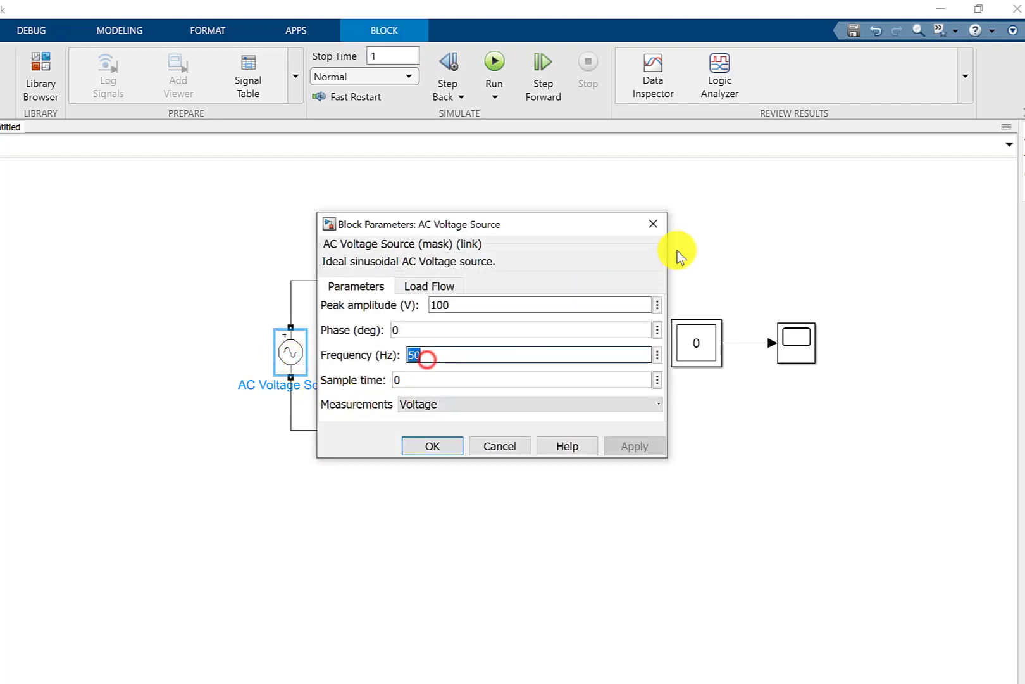
click(655, 225)
click(371, 212)
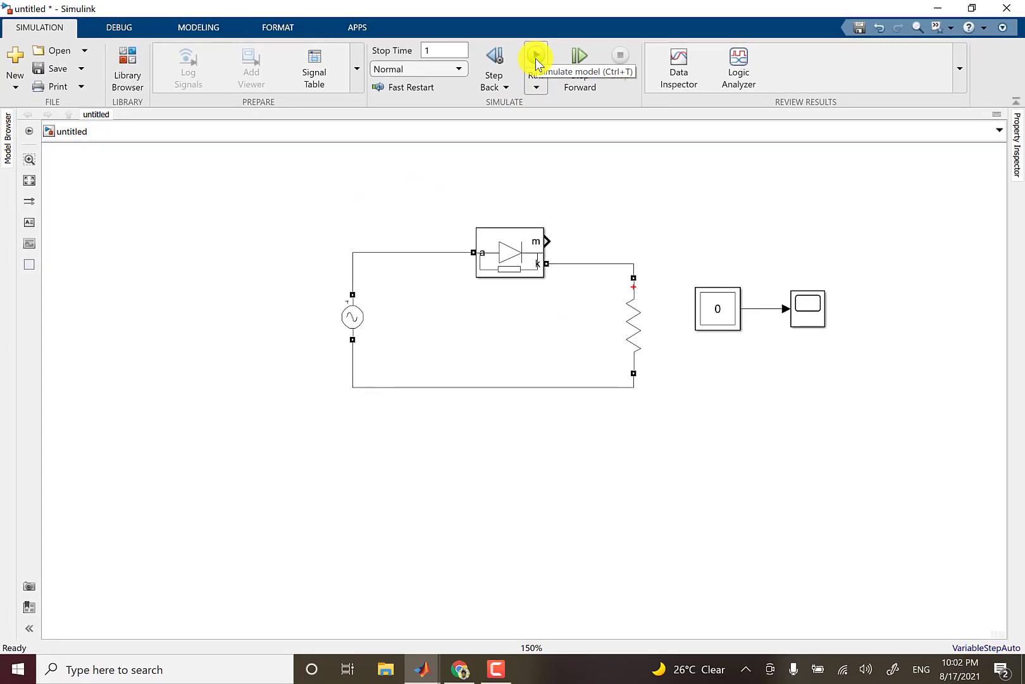
- Try to run the simulation, review the diagnostics and close the Diagnostic Viewer
click(535, 60)
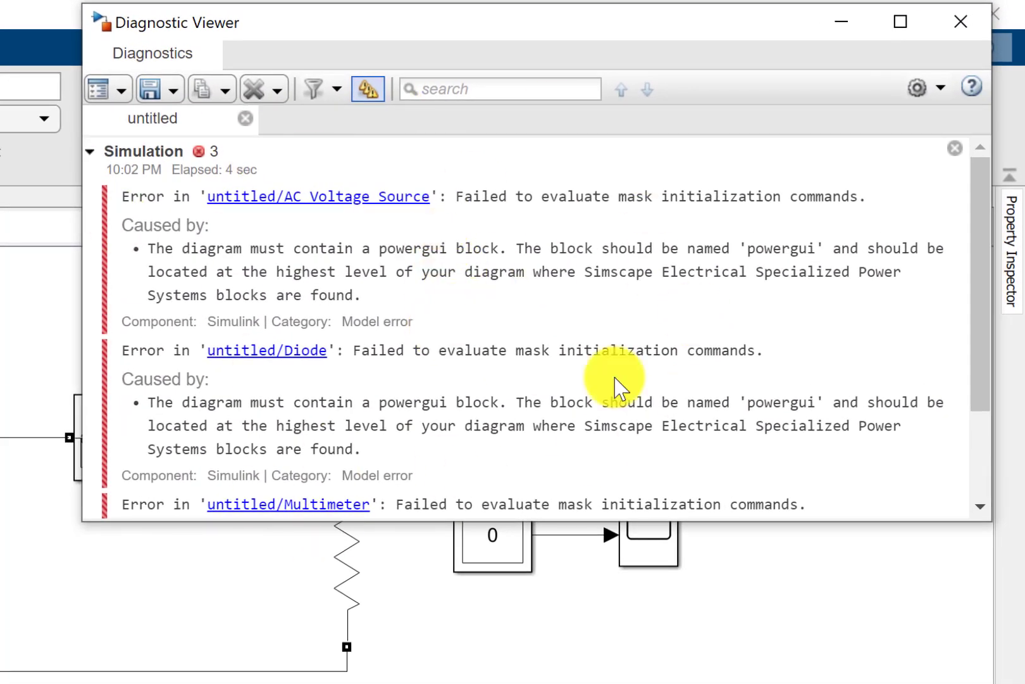
click(973, 19)
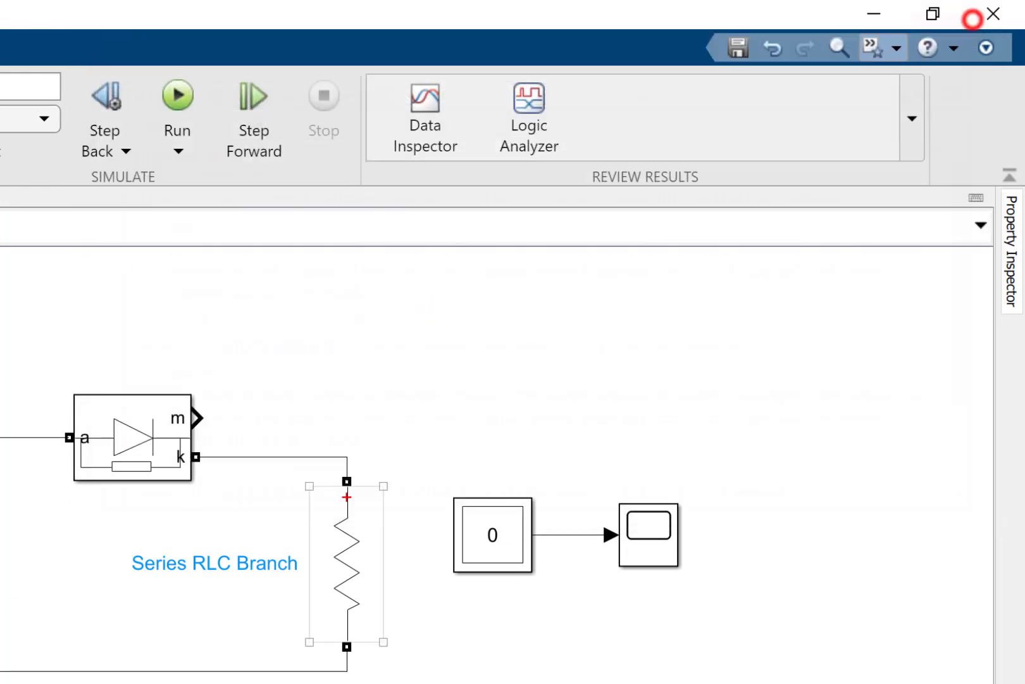
- Add a powergui block from the Simscape Specialized Power Systems library to the empty area above the Scope
mouse_move(424, 668)
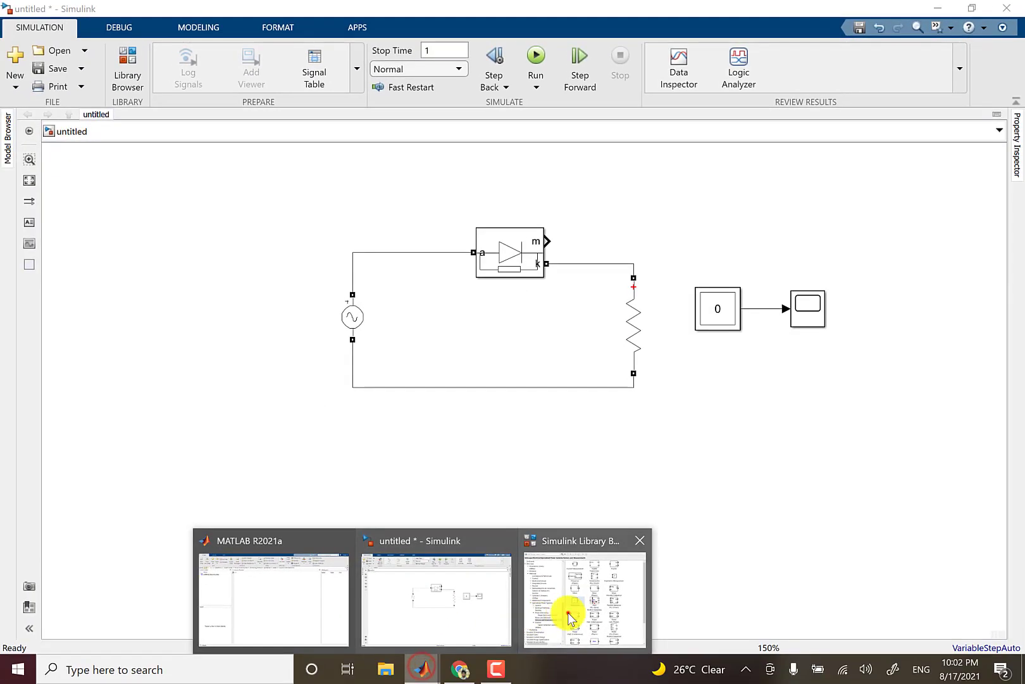
click(571, 617)
click(120, 311)
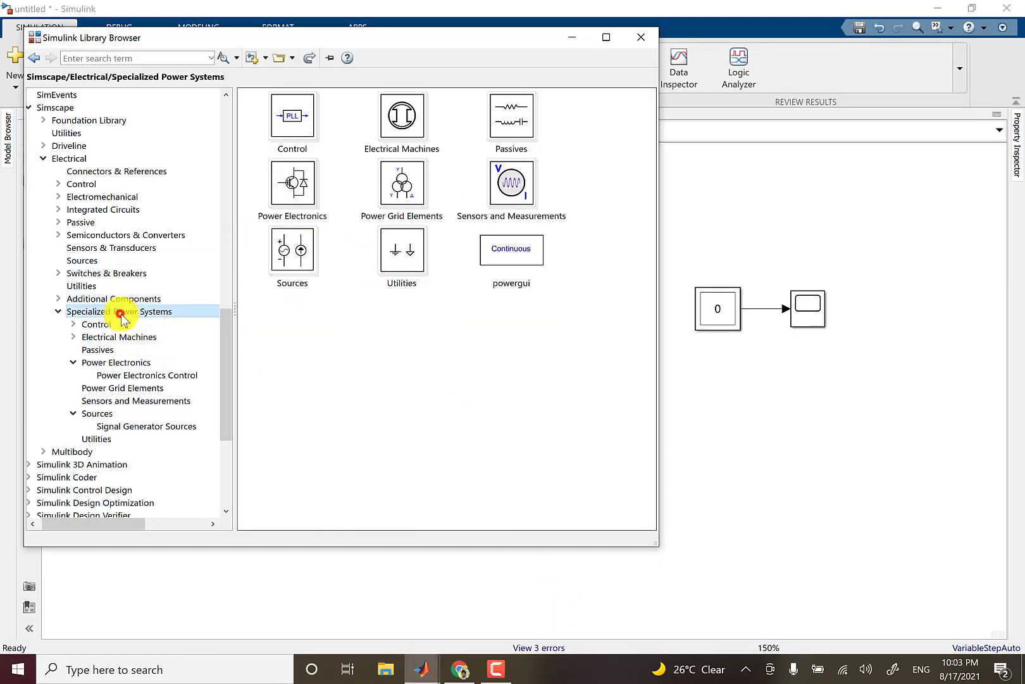
click(491, 248)
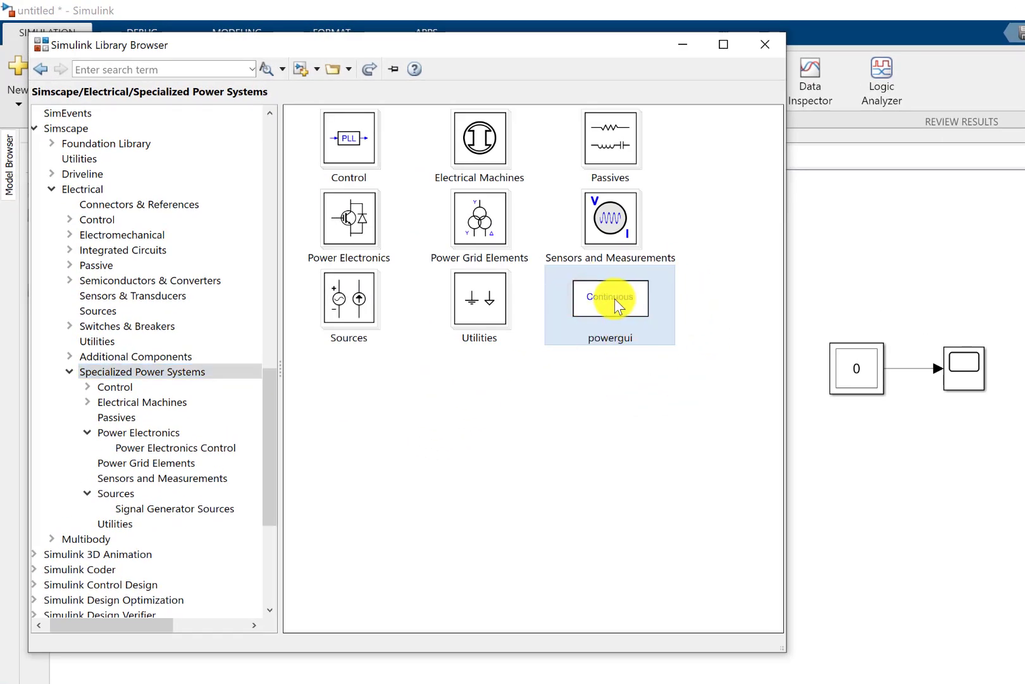
drag(615, 299, 924, 214)
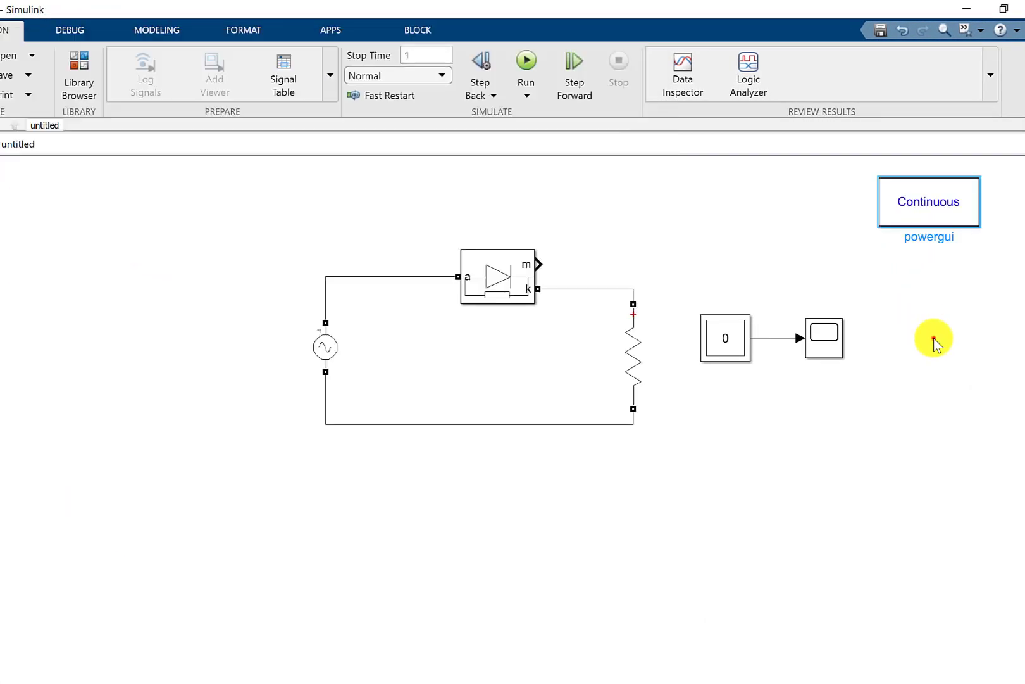
click(917, 344)
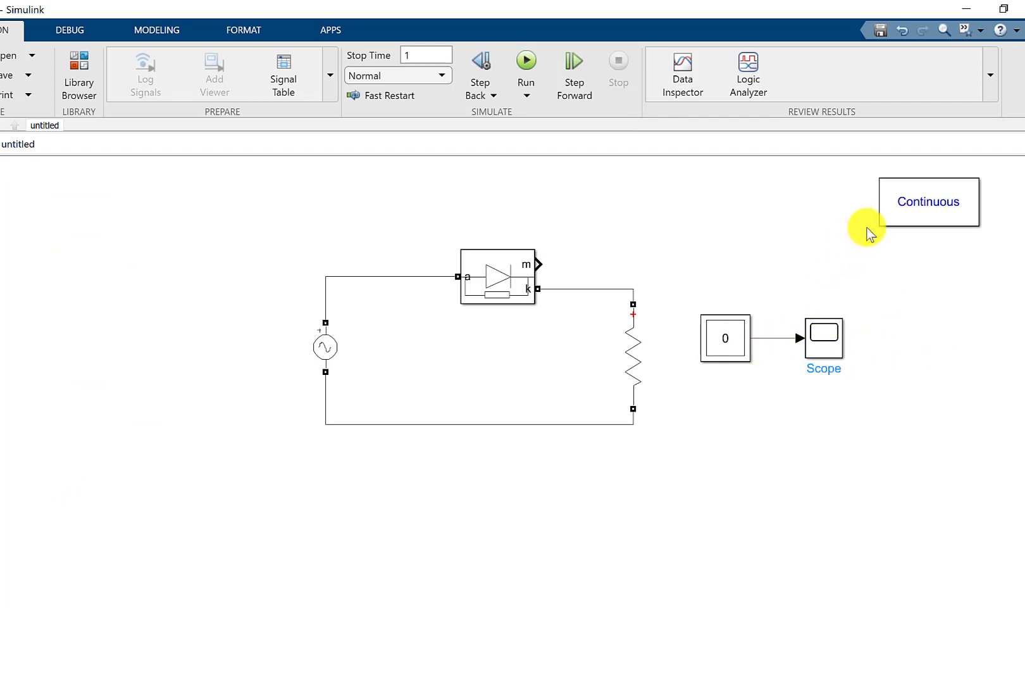
- Review the powergui block's solver, tools and preferences settings, and close its parameters
double_click(918, 202)
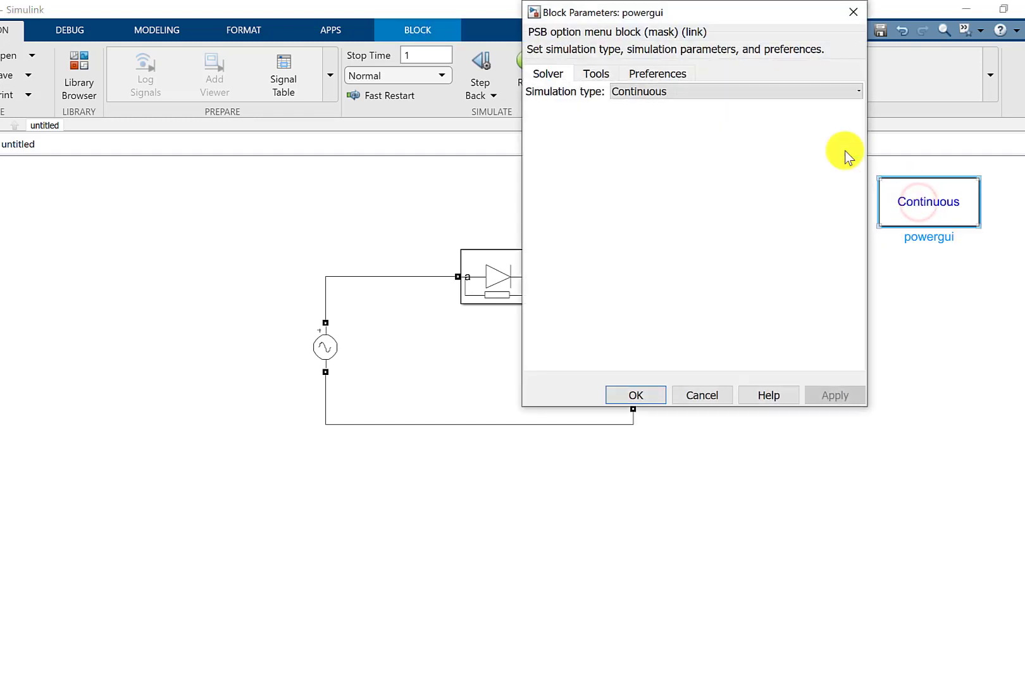
click(596, 74)
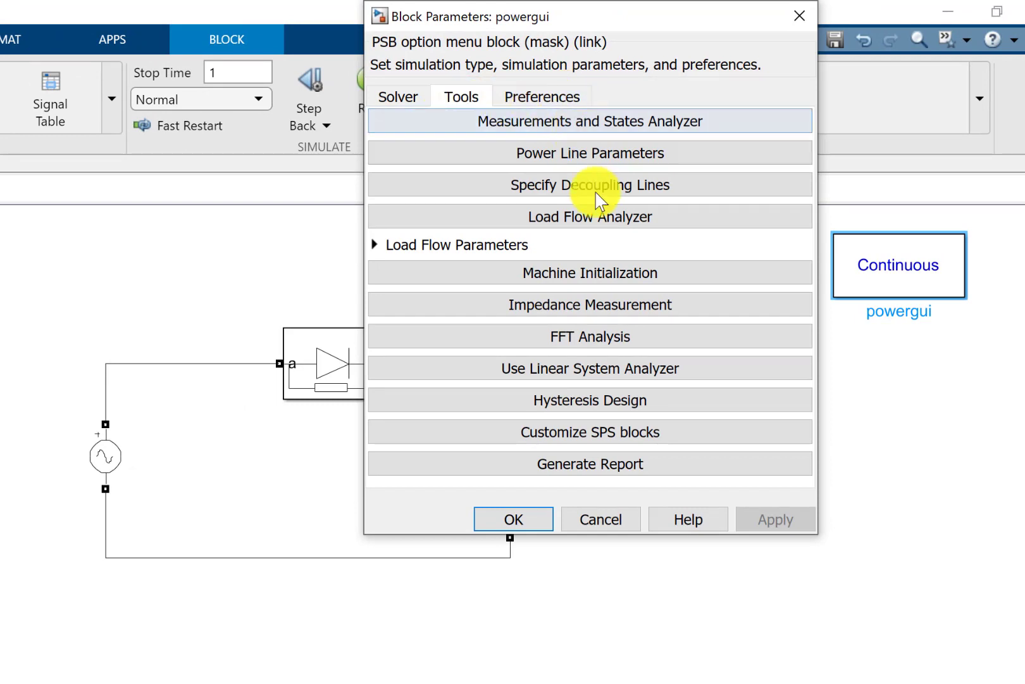
click(597, 192)
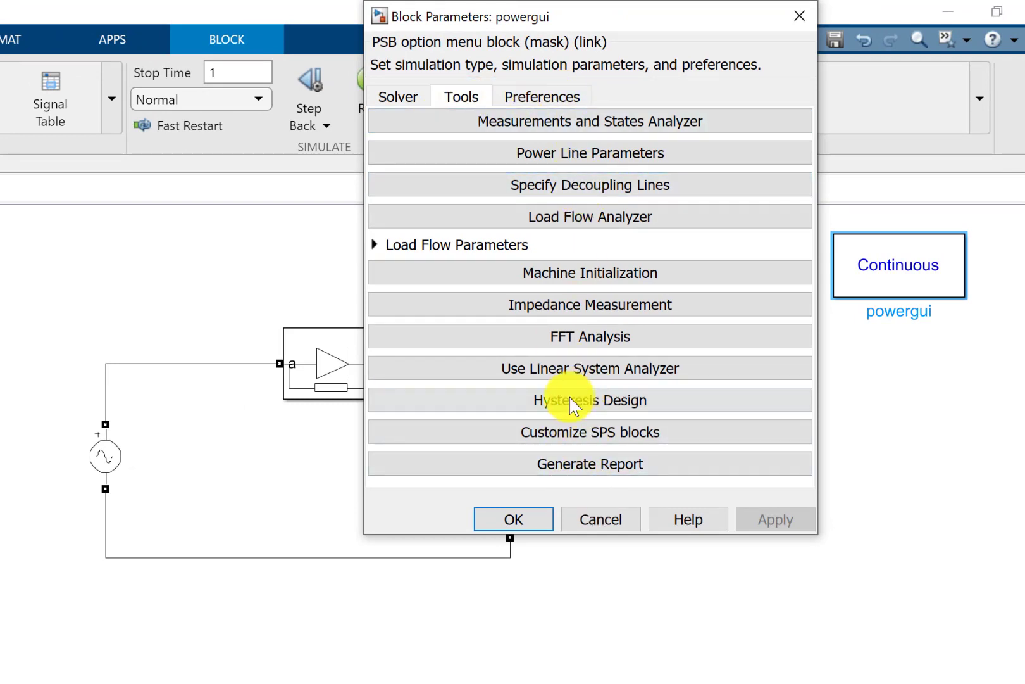
click(534, 96)
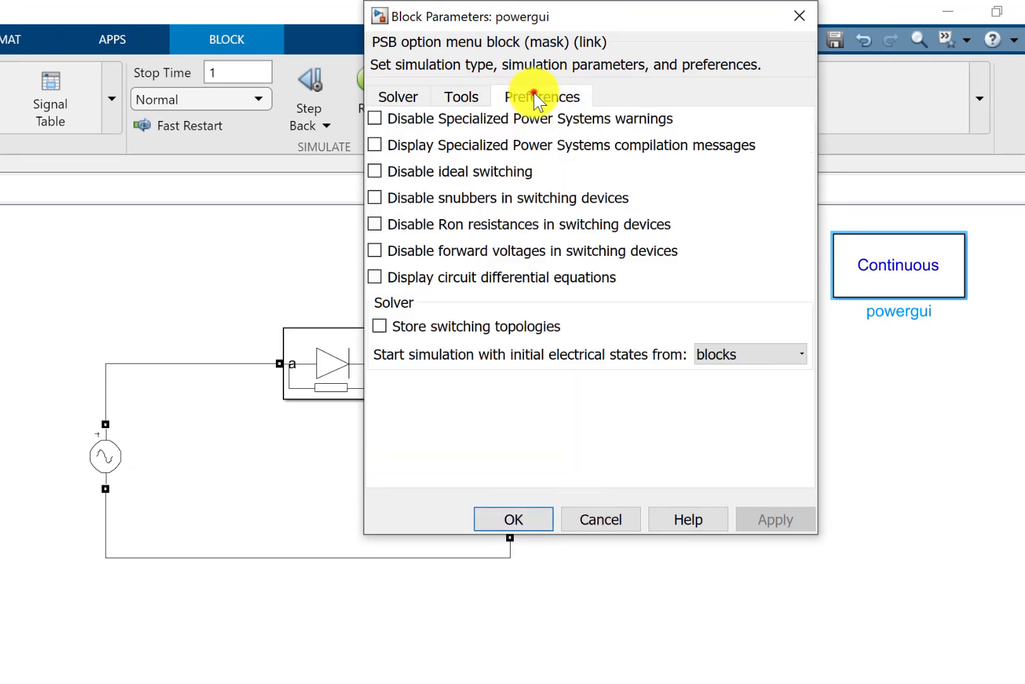
click(520, 519)
click(926, 517)
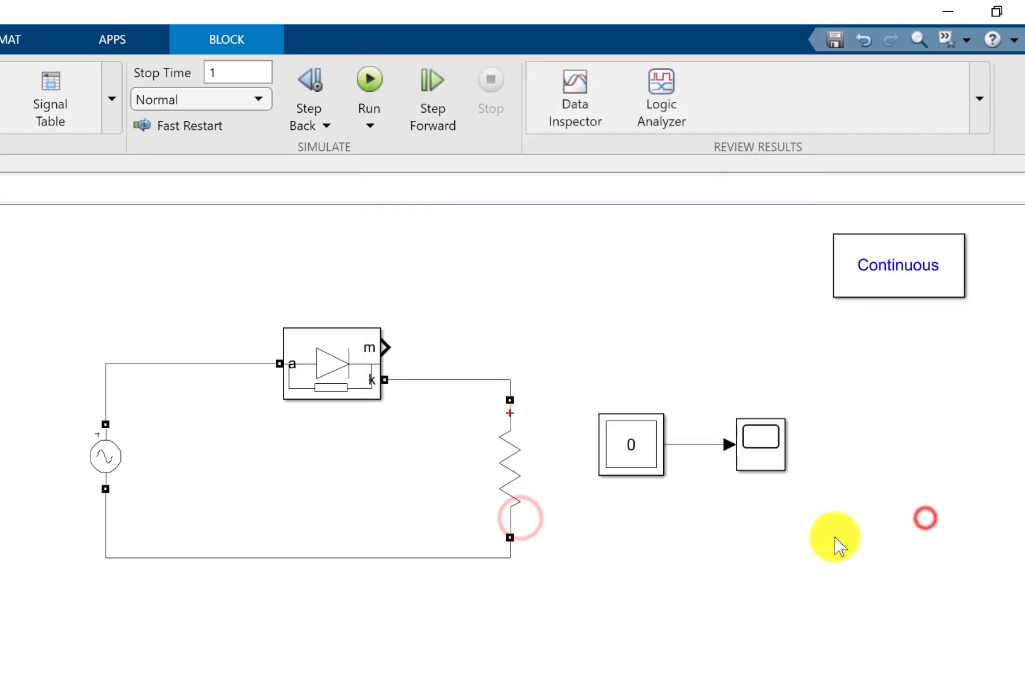
- Run the simulation and shift the whole rectifier circuit with the Multimeter and Scope slightly down and to the left
click(376, 82)
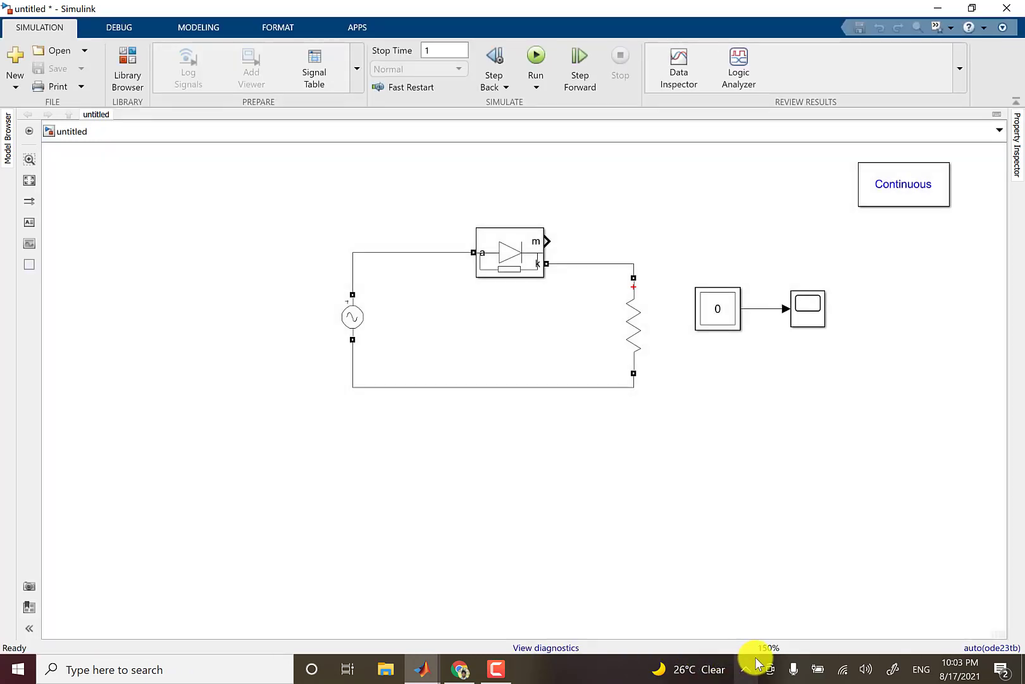
click(786, 519)
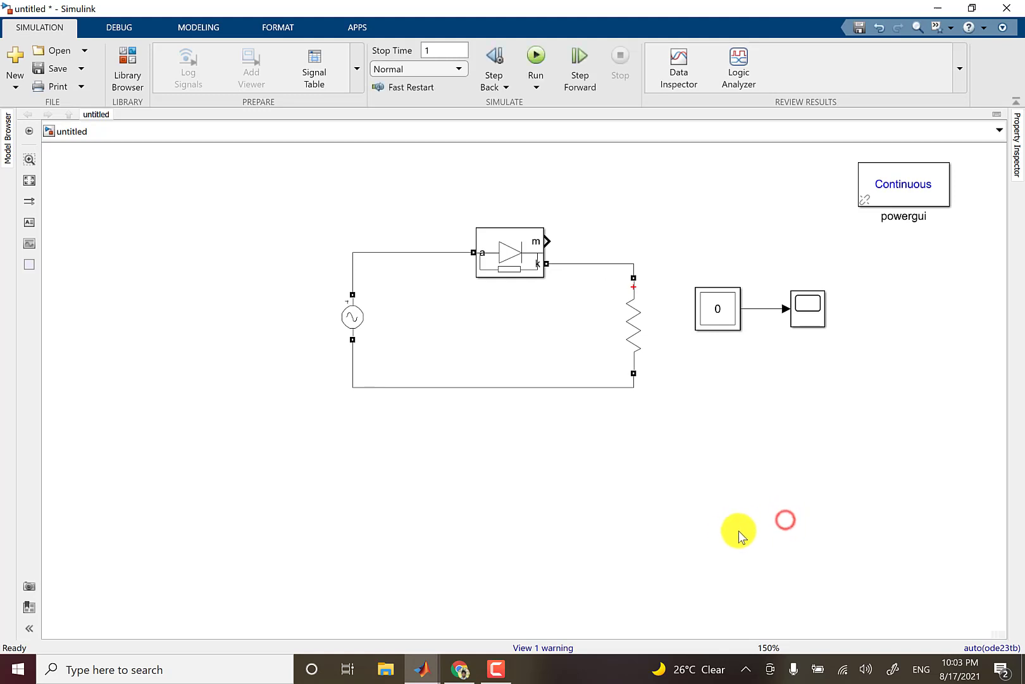
drag(275, 207, 807, 395)
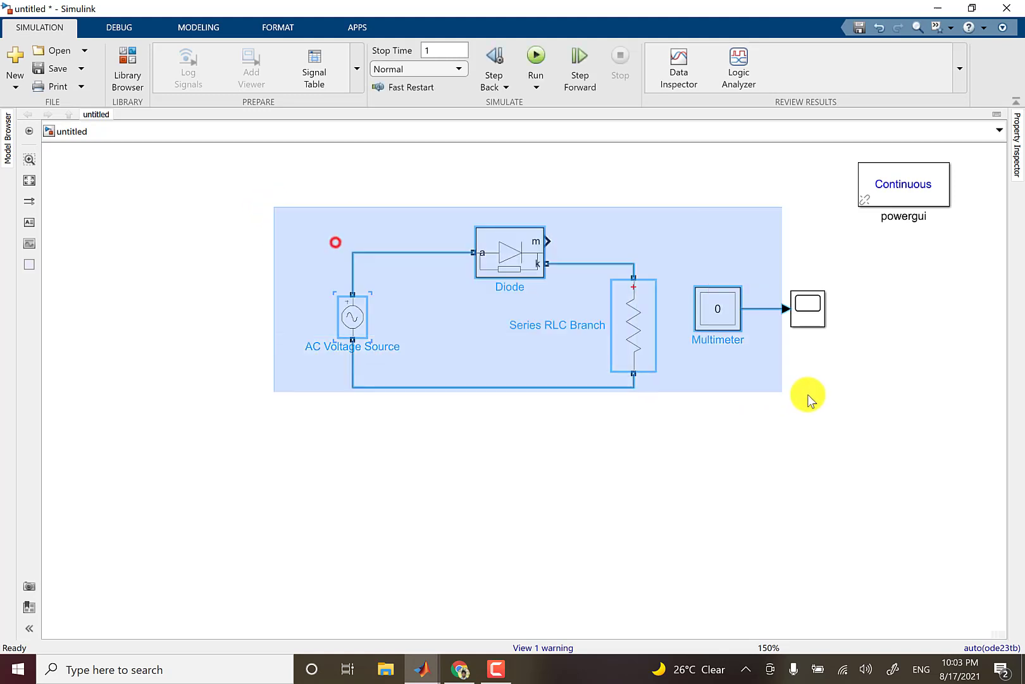
drag(632, 342, 602, 369)
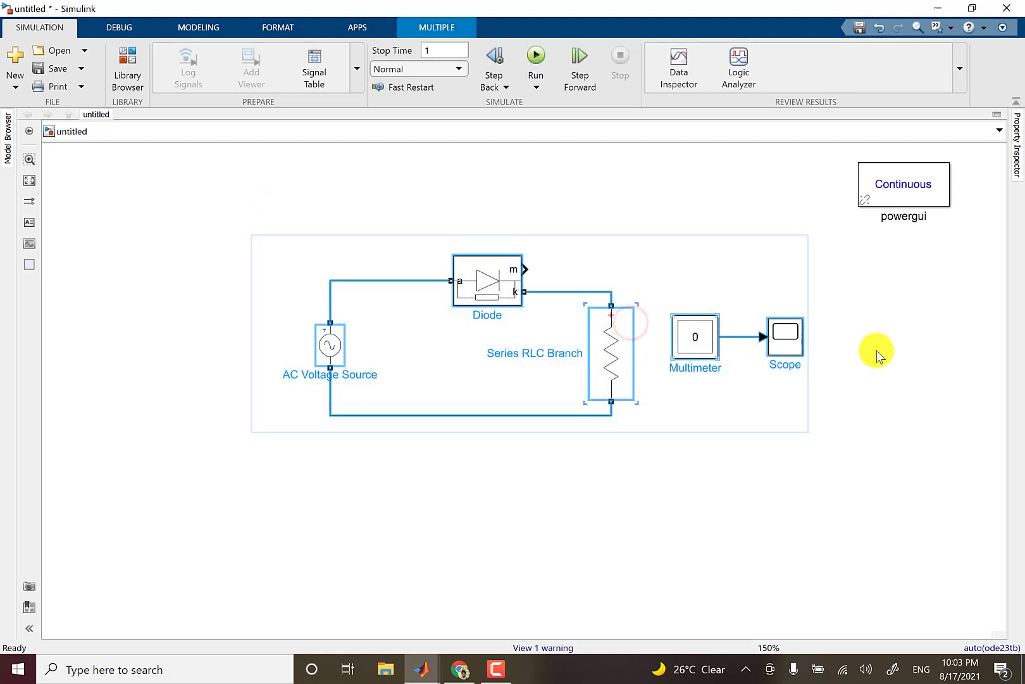
click(877, 350)
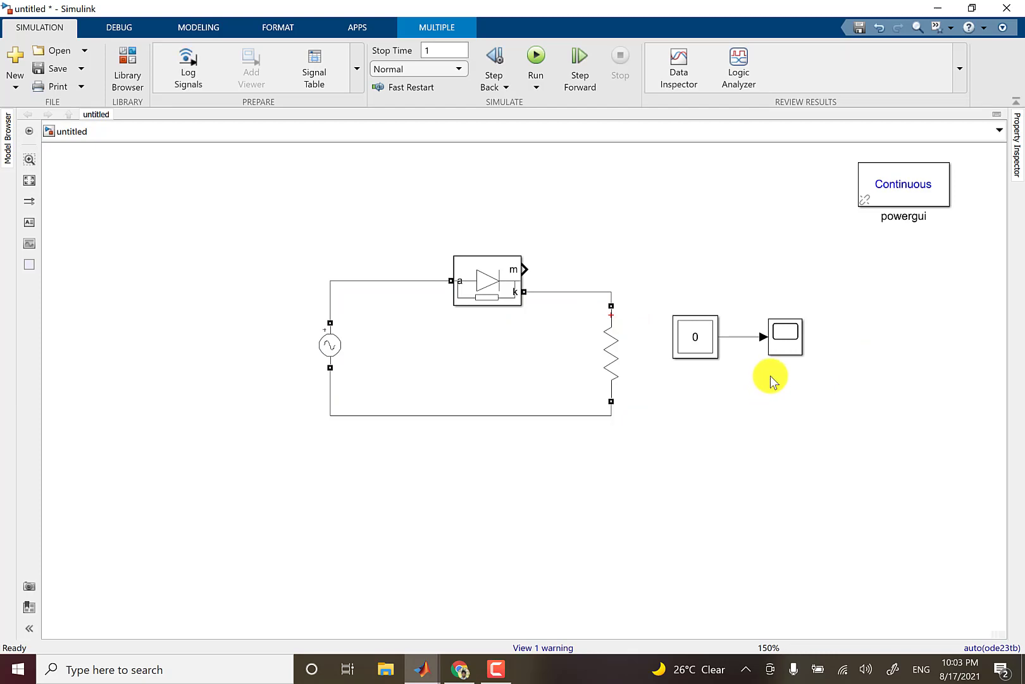
- Add Ub: Series RLC Branch and Usrc: AC Voltage Source to the Multimeter's selected measurements
click(785, 332)
click(700, 343)
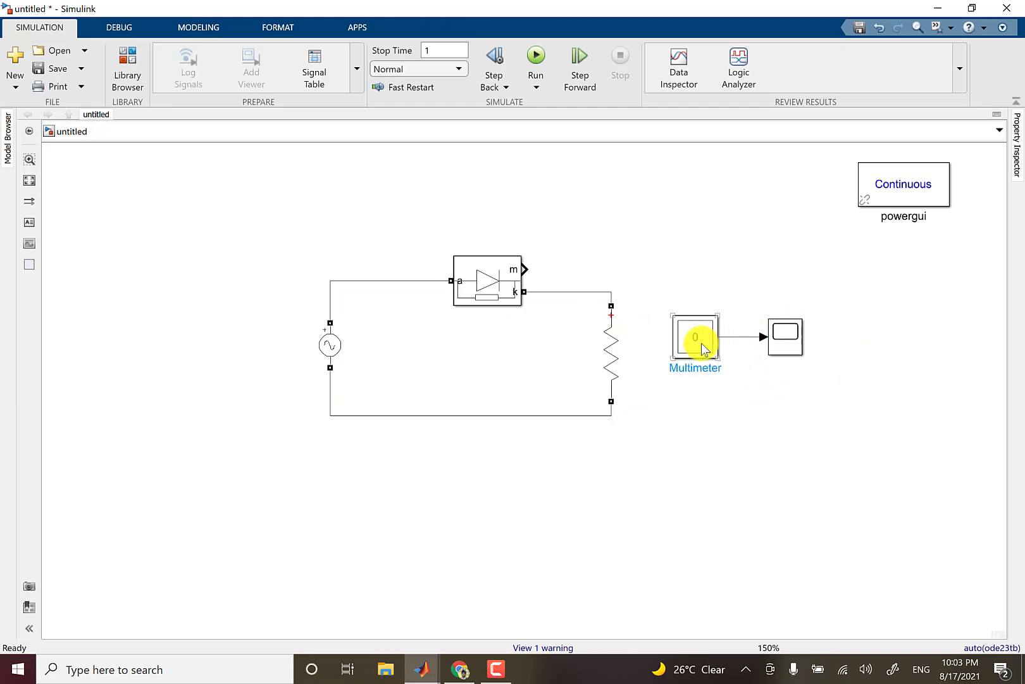
double_click(702, 344)
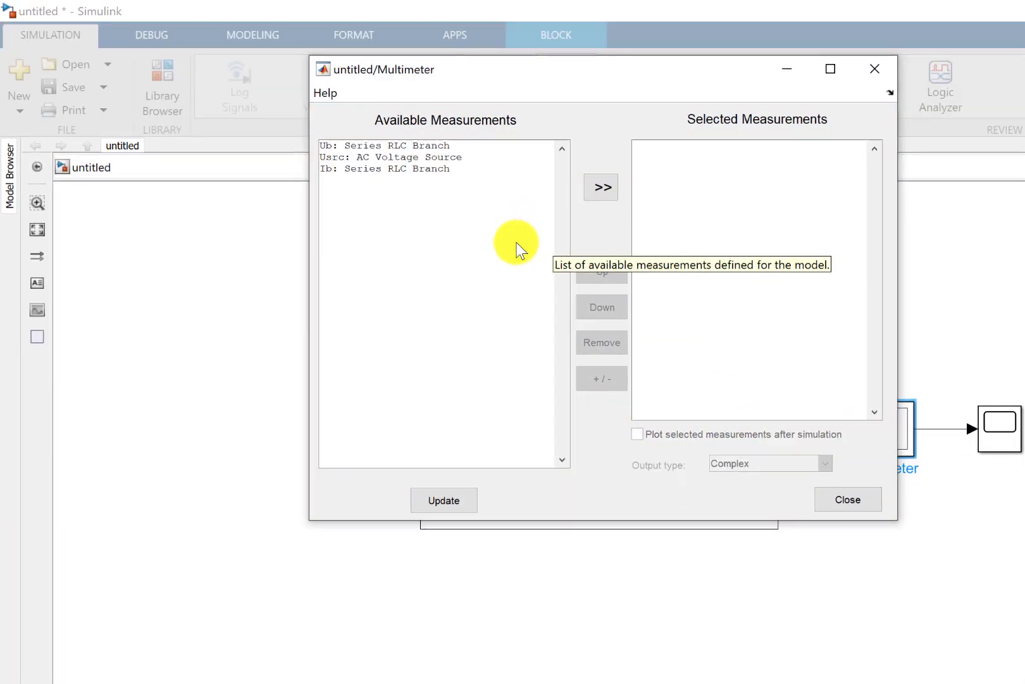
click(515, 84)
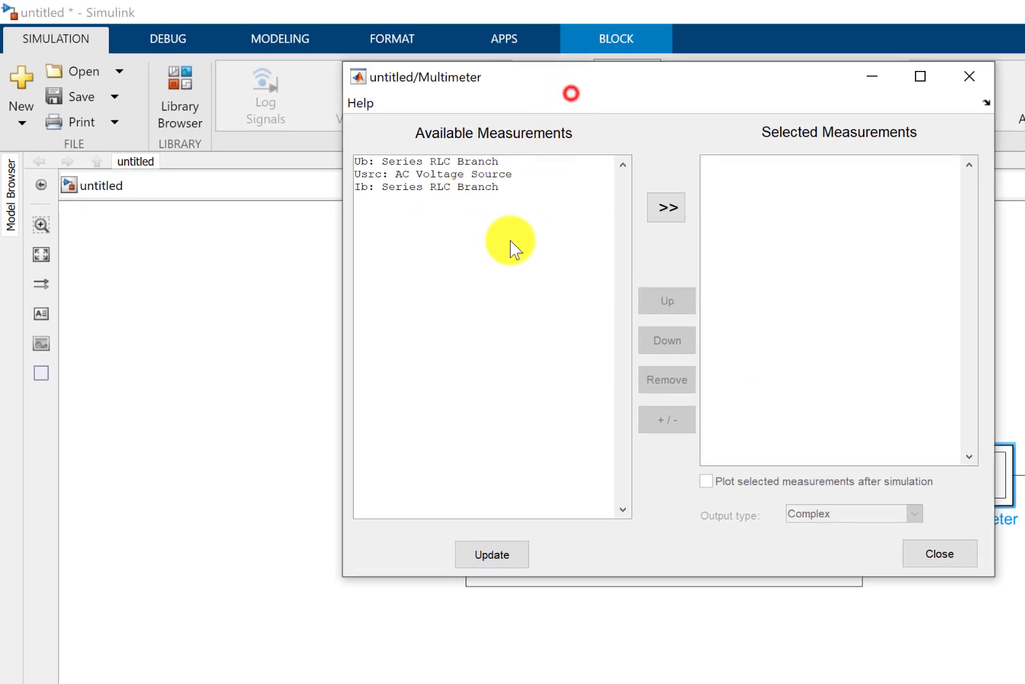
drag(577, 82, 428, 235)
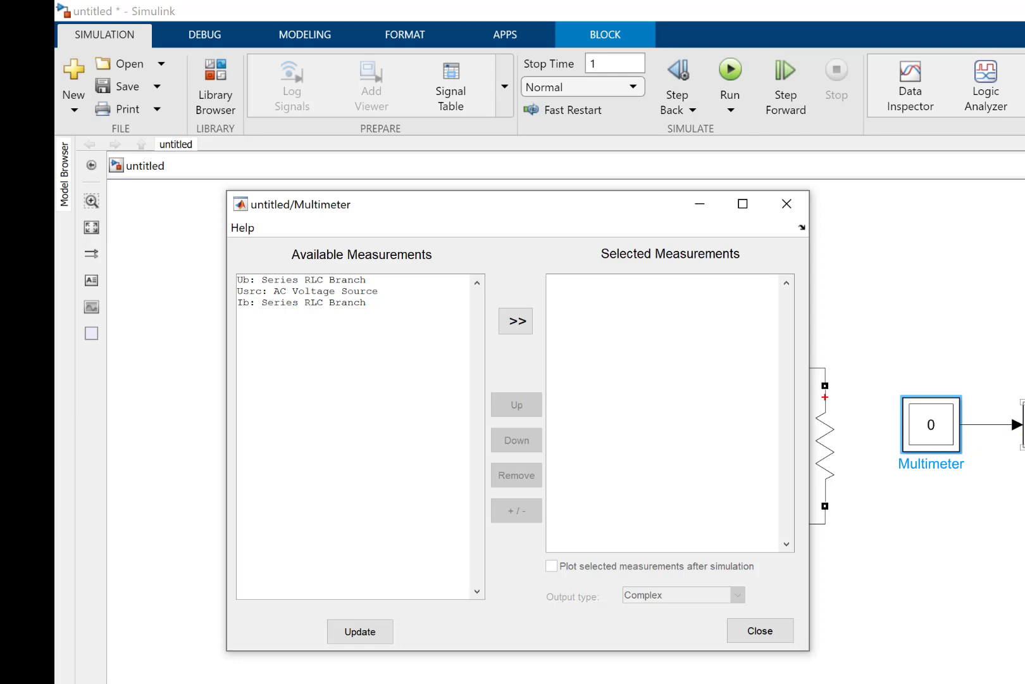
click(312, 283)
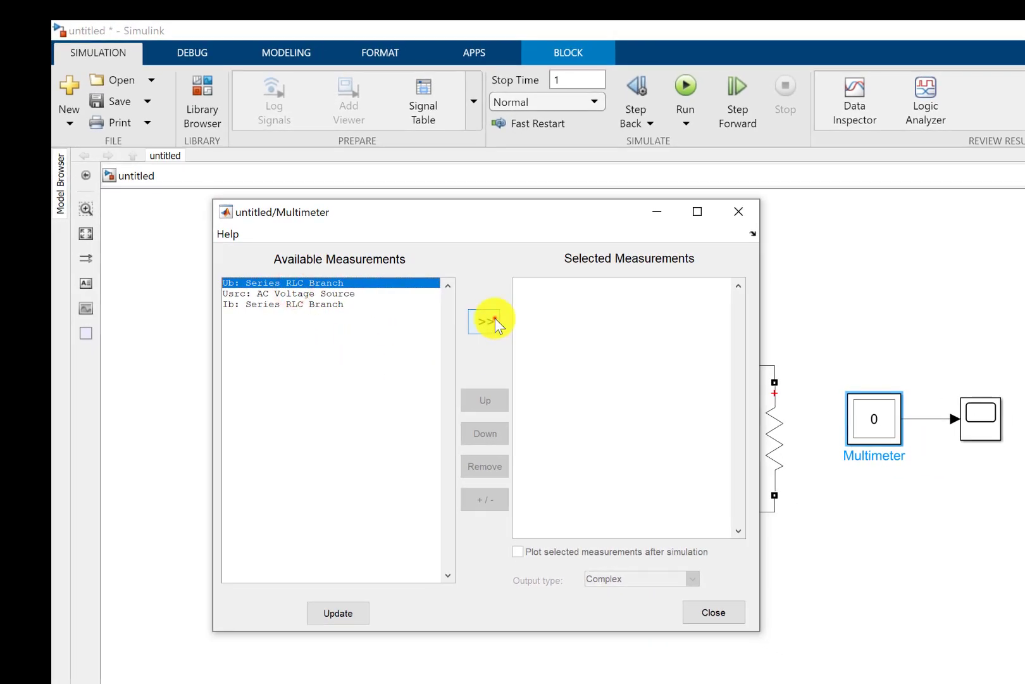
click(495, 319)
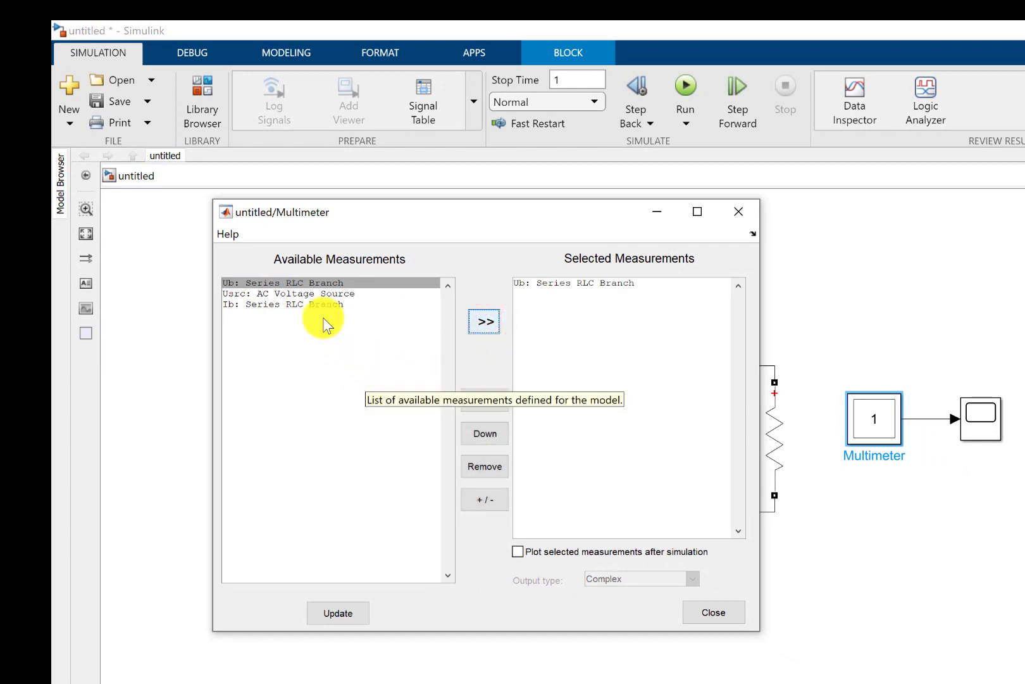
click(280, 293)
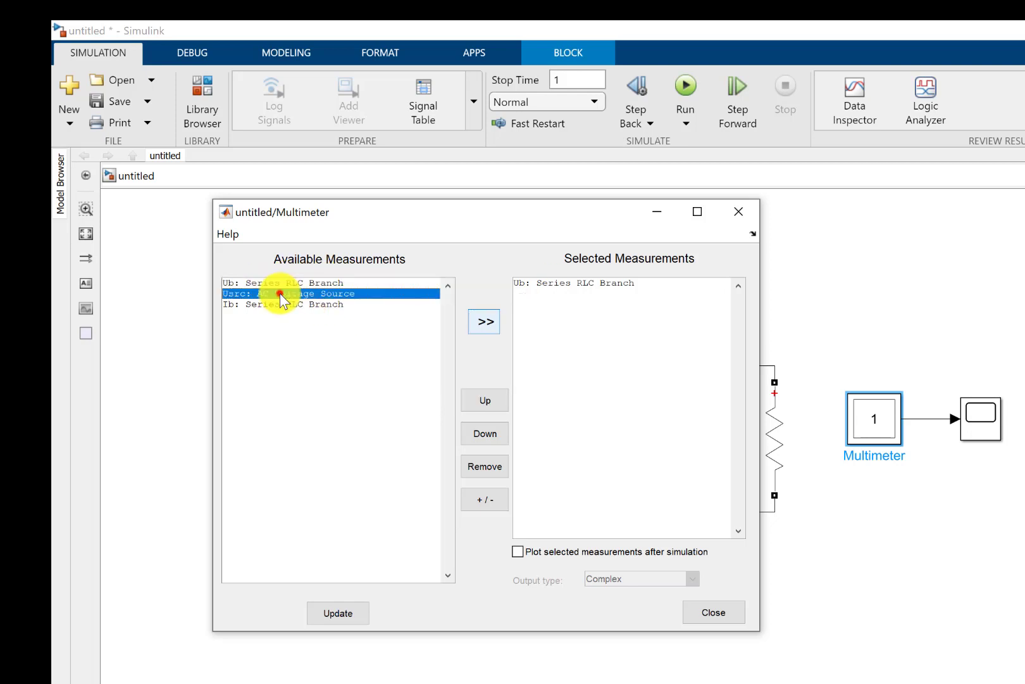
click(485, 320)
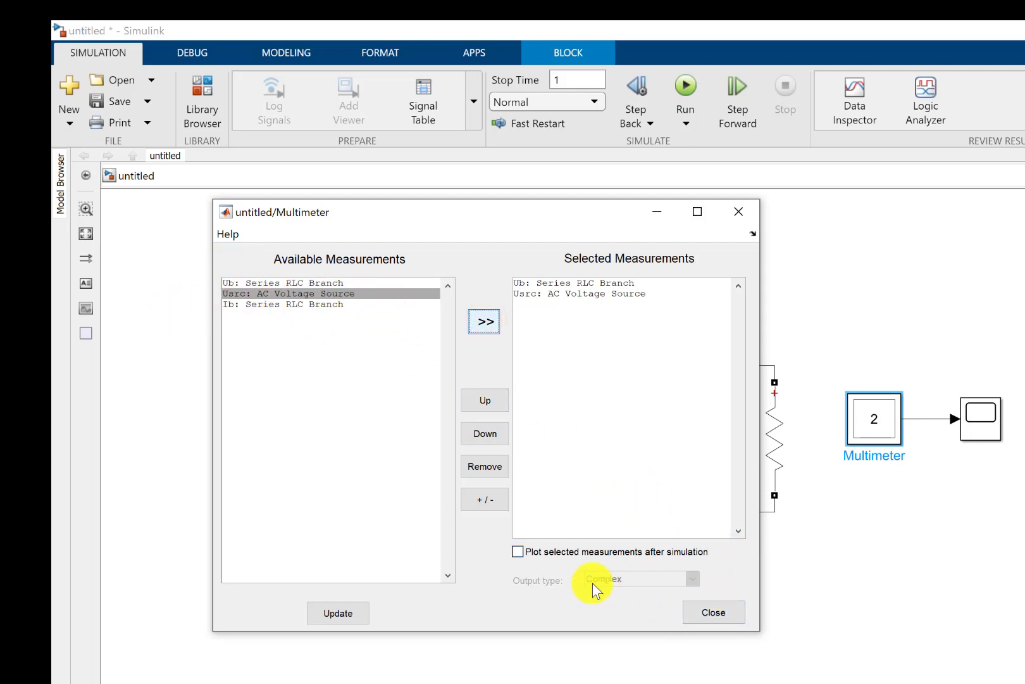
click(709, 613)
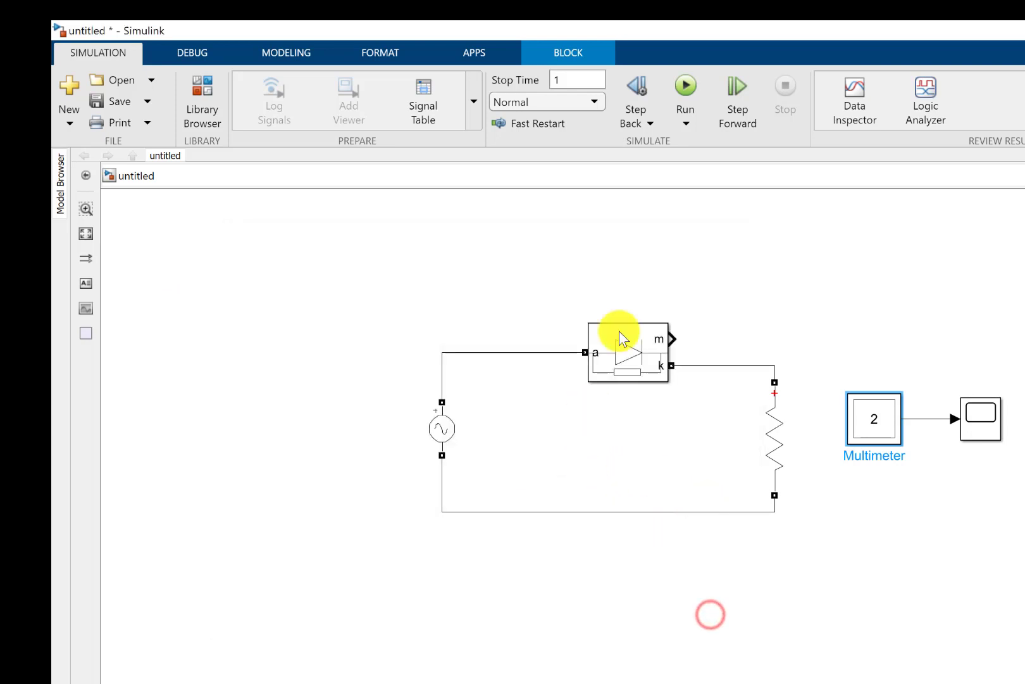
- View the Scope's plot before rerunning the simulation and close it
click(654, 307)
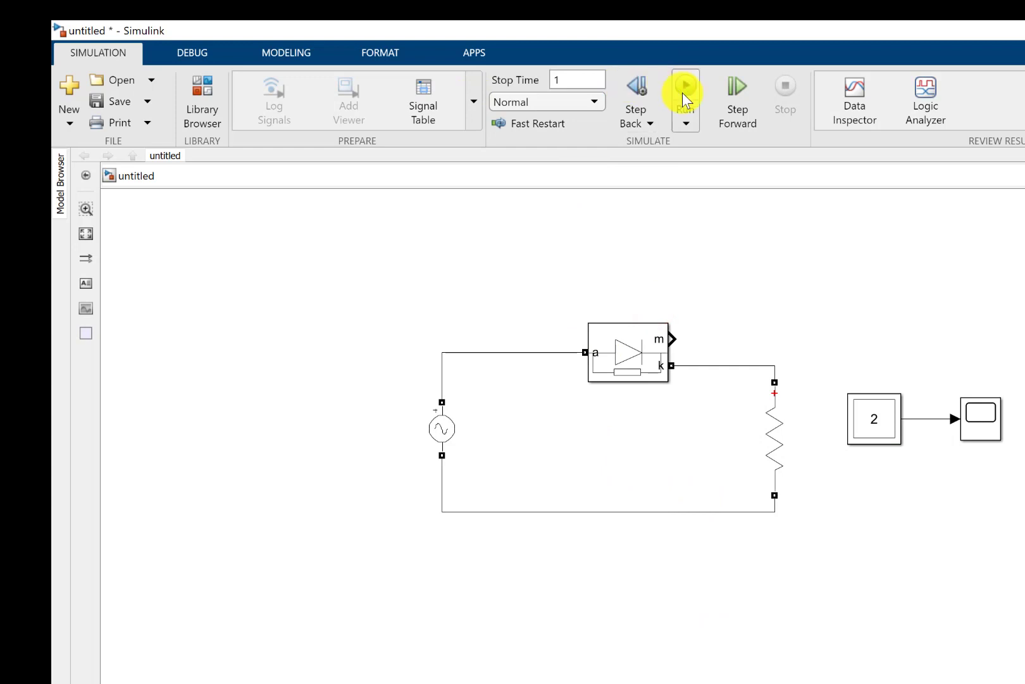
click(979, 405)
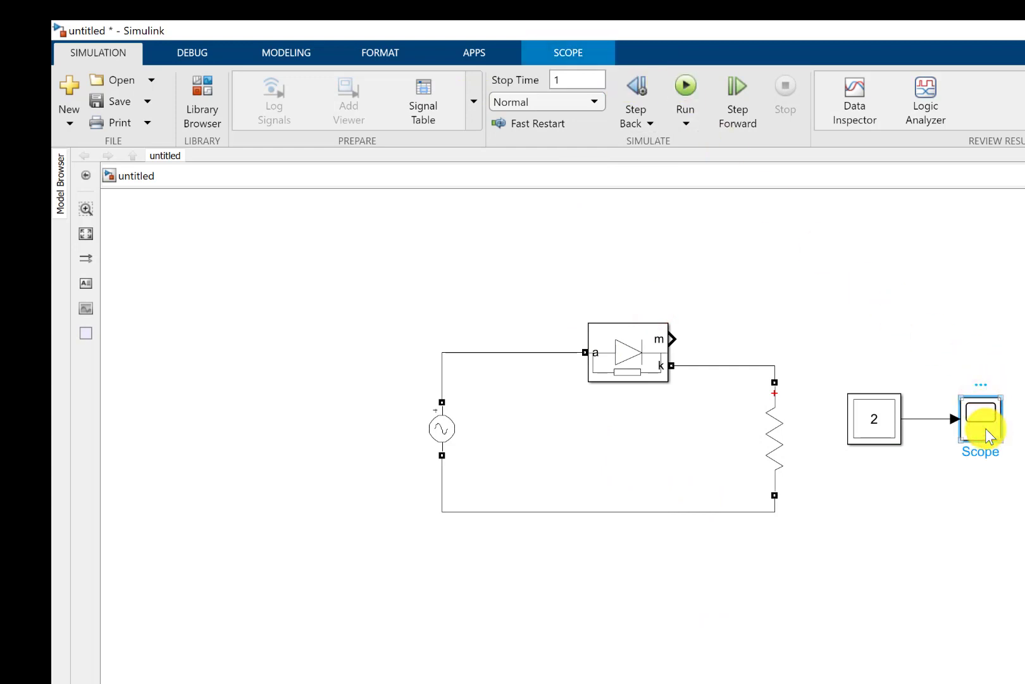
double_click(983, 425)
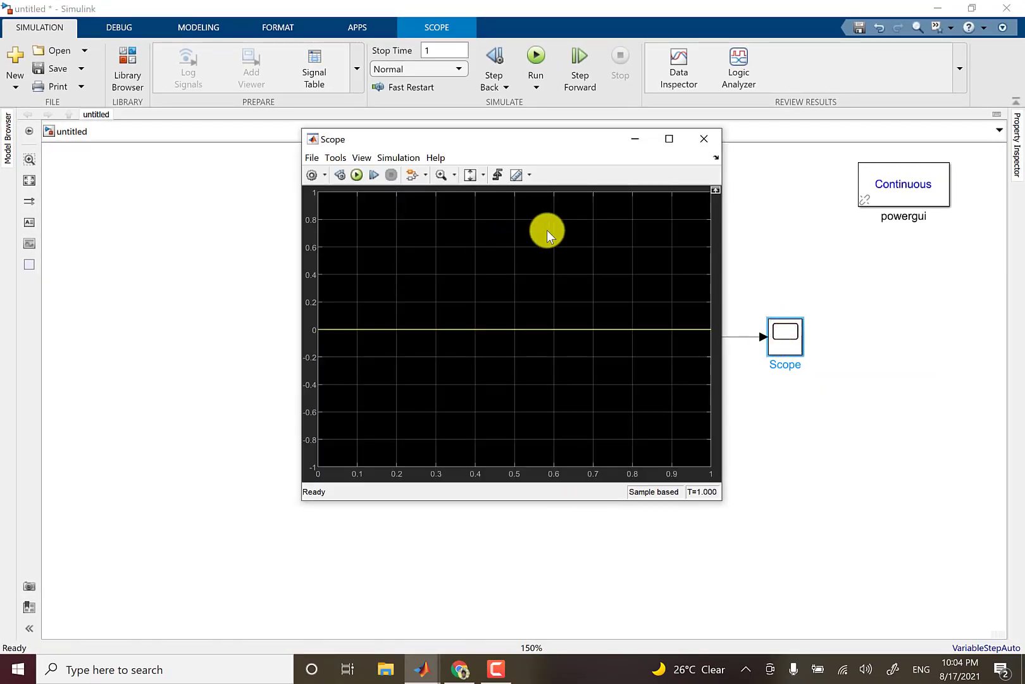
click(708, 136)
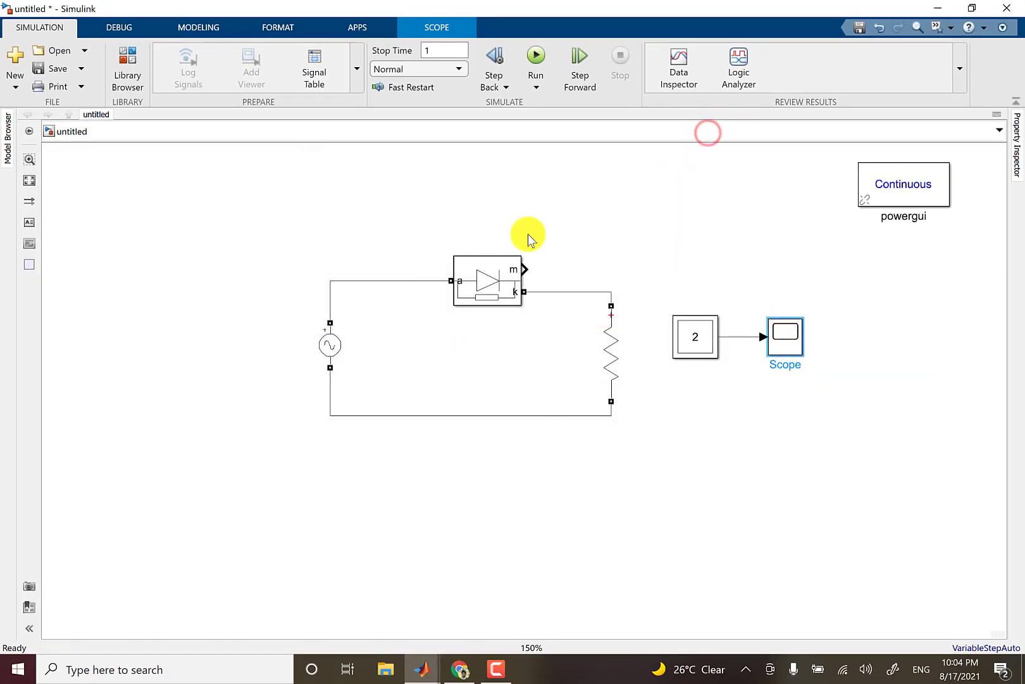
- Run the simulation with the selected measurements and view the waveforms in a maximized Scope window
click(536, 55)
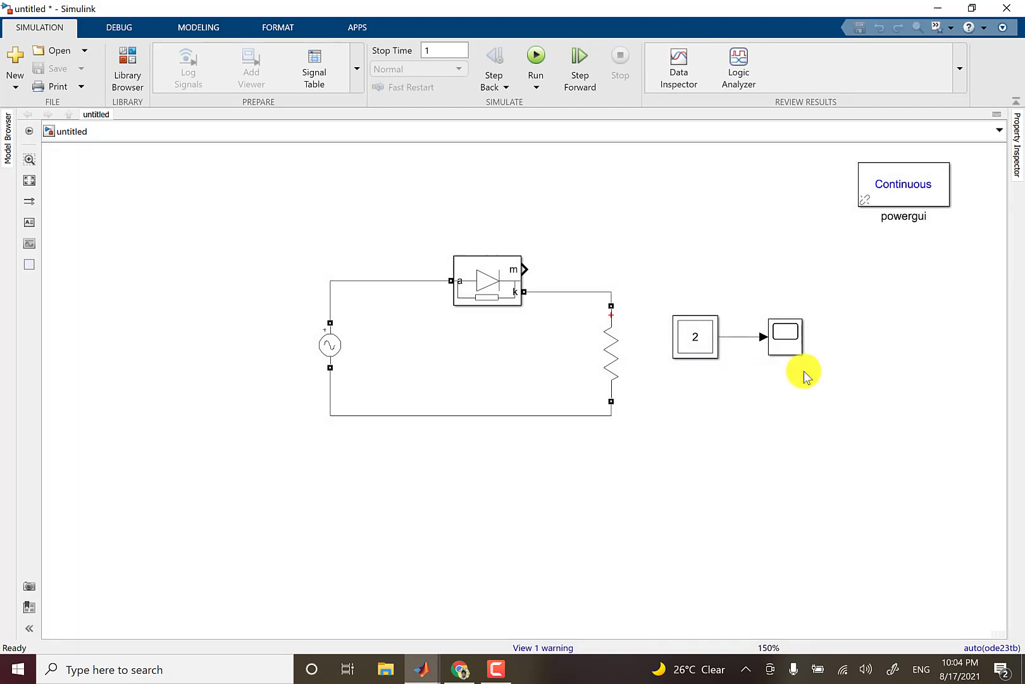
double_click(794, 350)
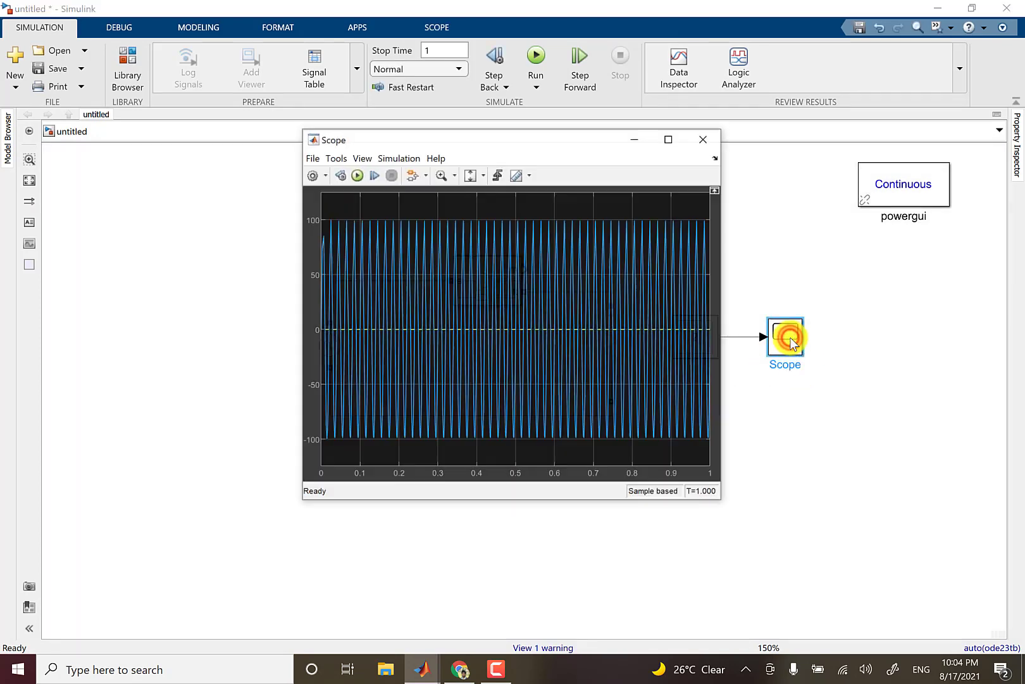
click(669, 138)
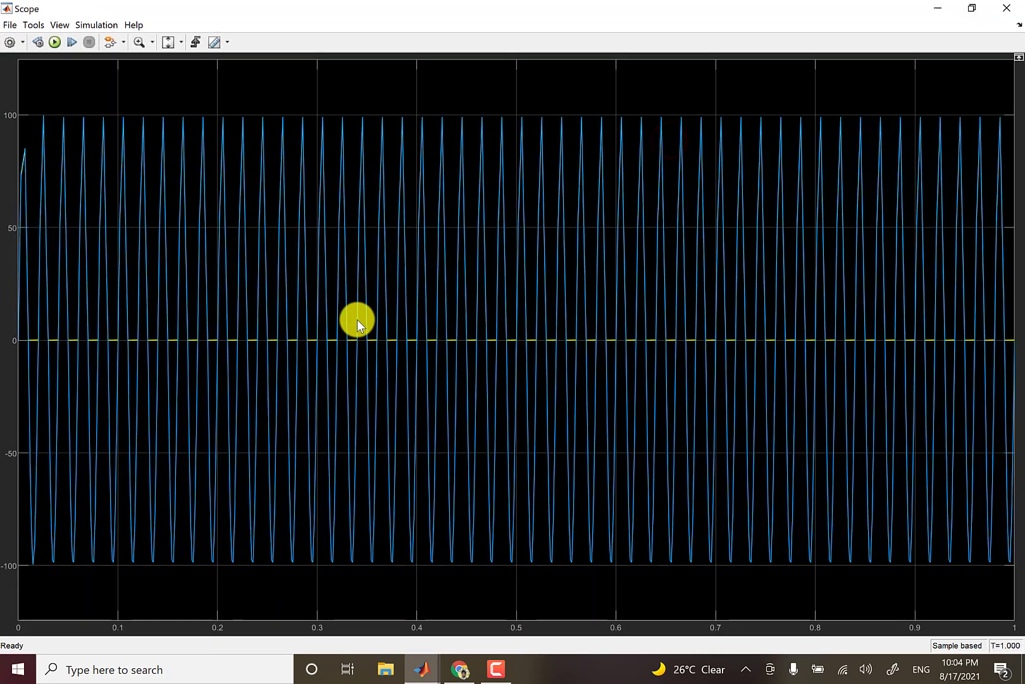
click(189, 319)
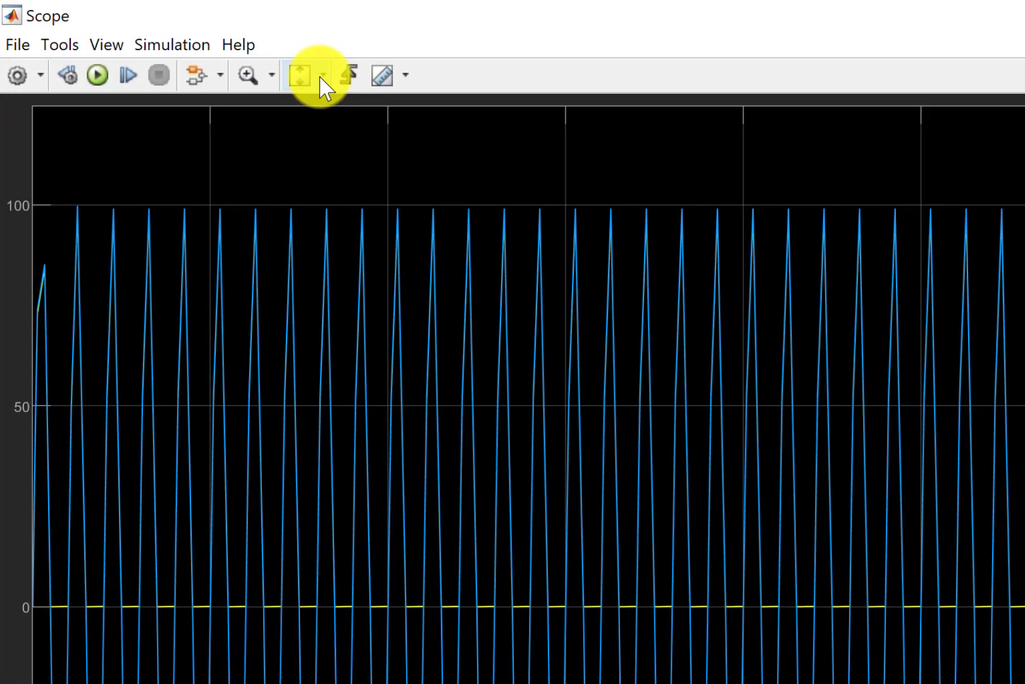
- Scale the Scope plot along both axes and zoom in on its time axis to a few cycles to examine the waveforms
click(322, 77)
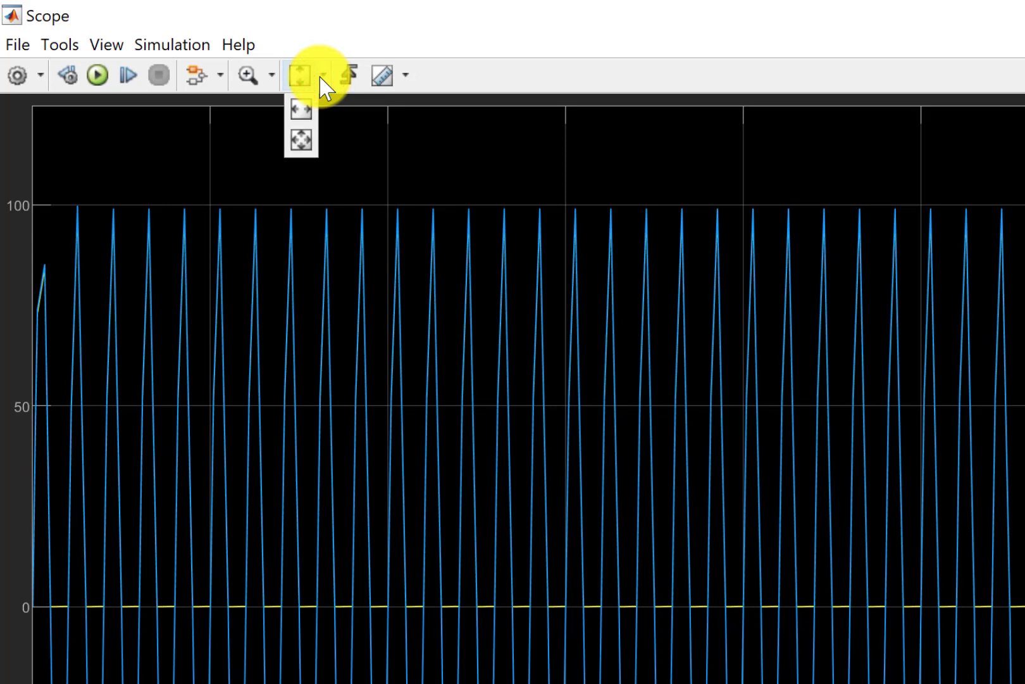
click(301, 141)
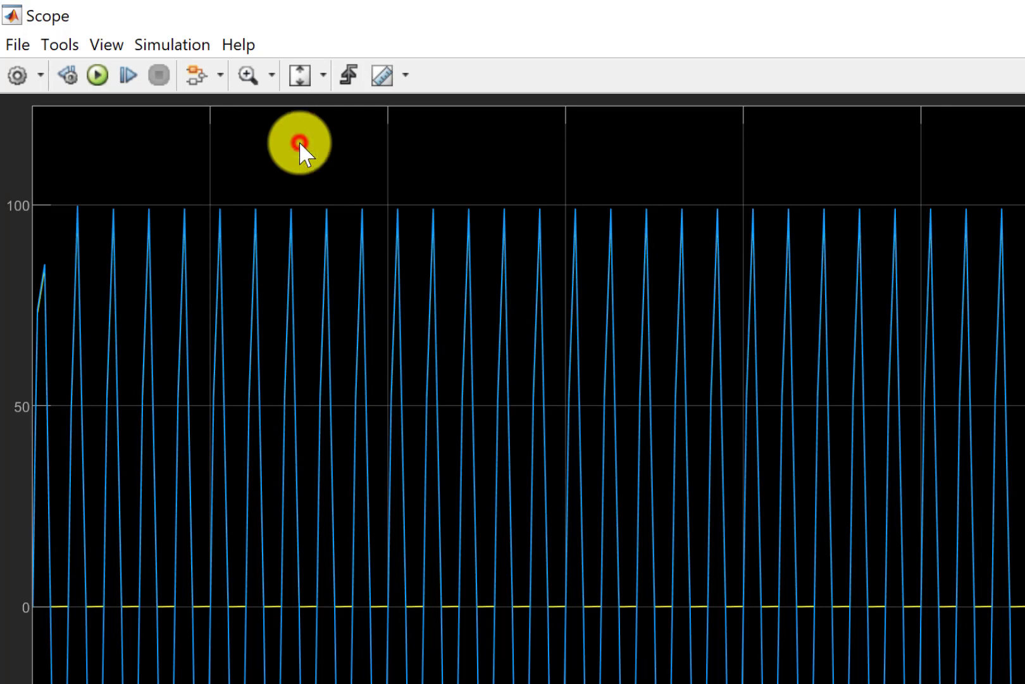
click(320, 75)
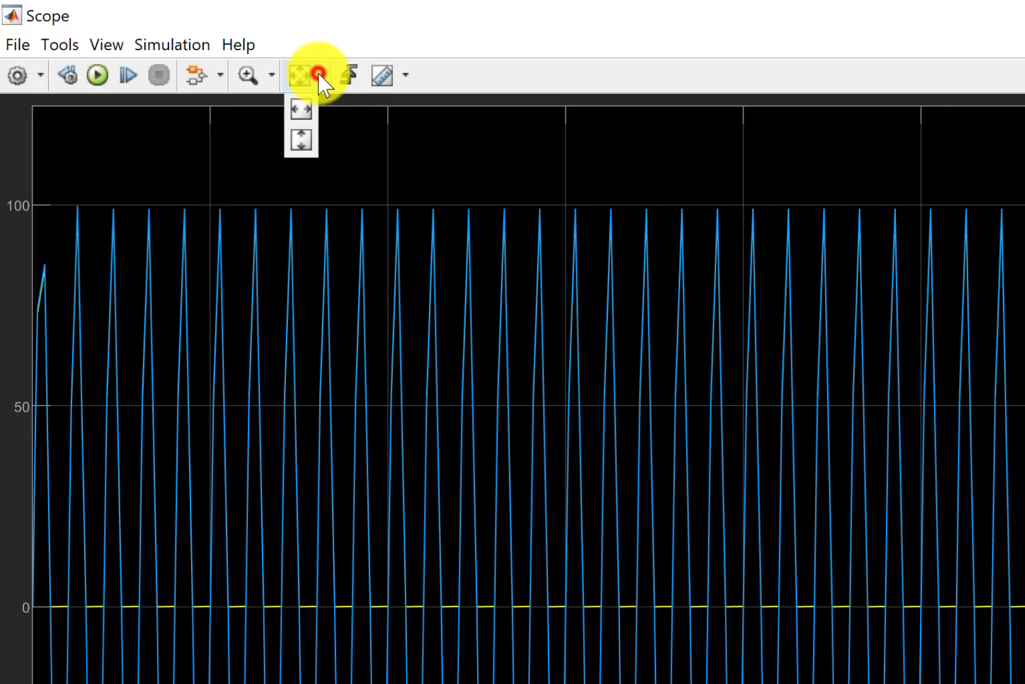
click(270, 76)
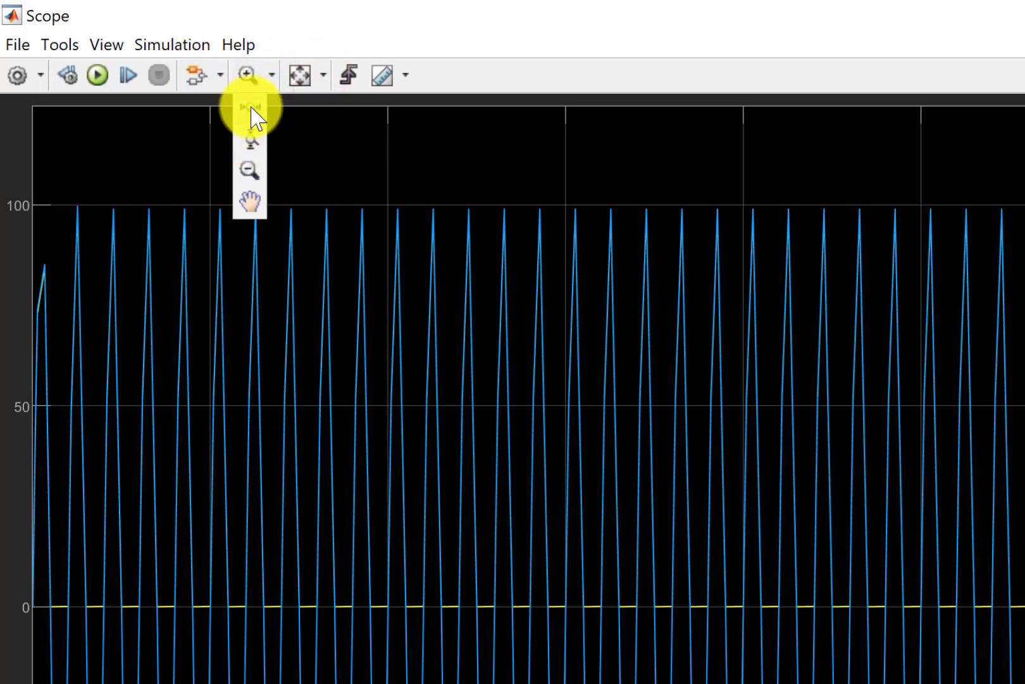
click(251, 109)
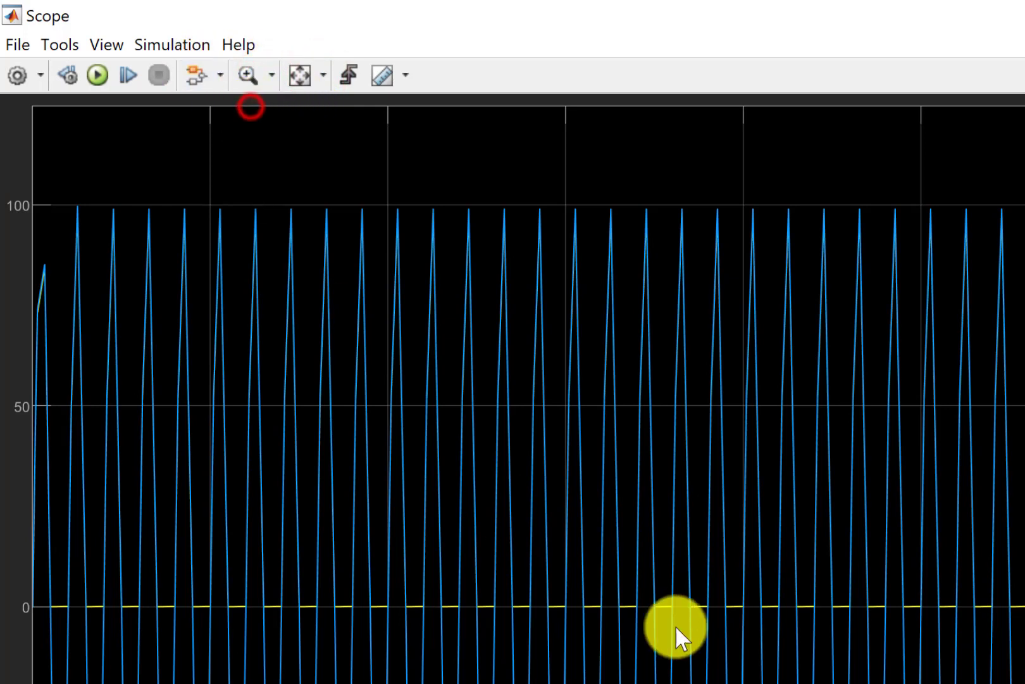
drag(593, 533, 807, 545)
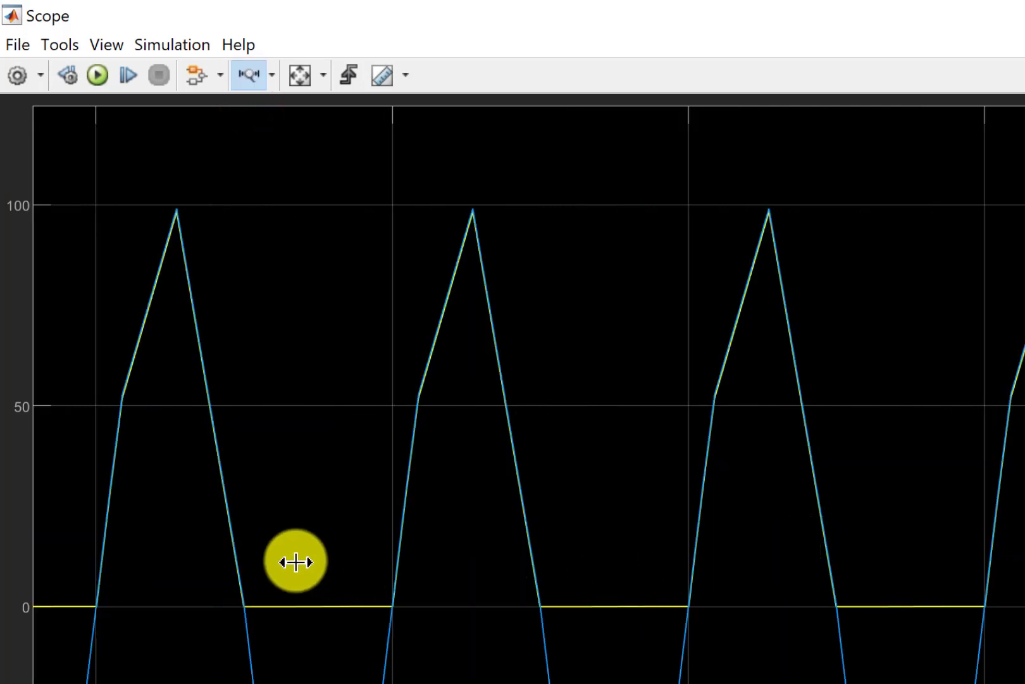
drag(274, 556, 1024, 656)
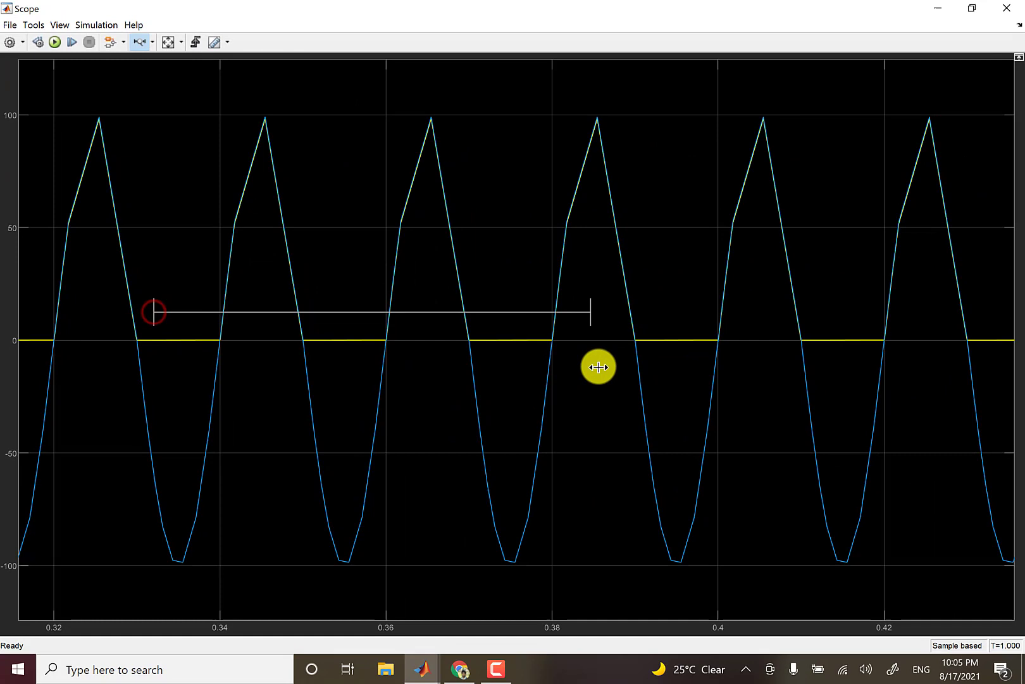
drag(598, 367, 599, 367)
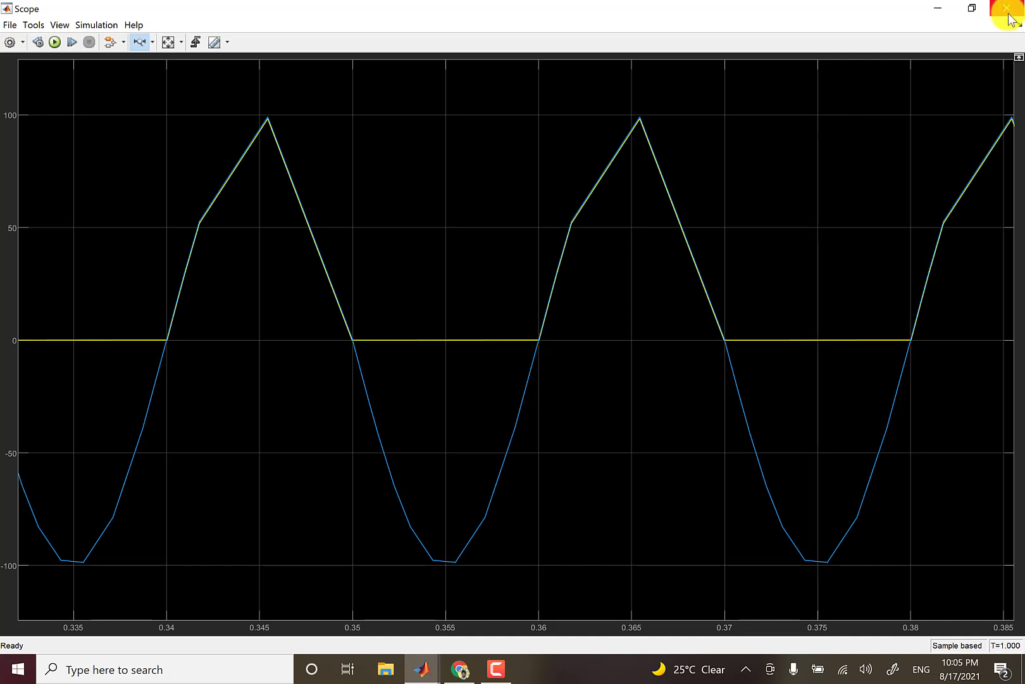
click(939, 9)
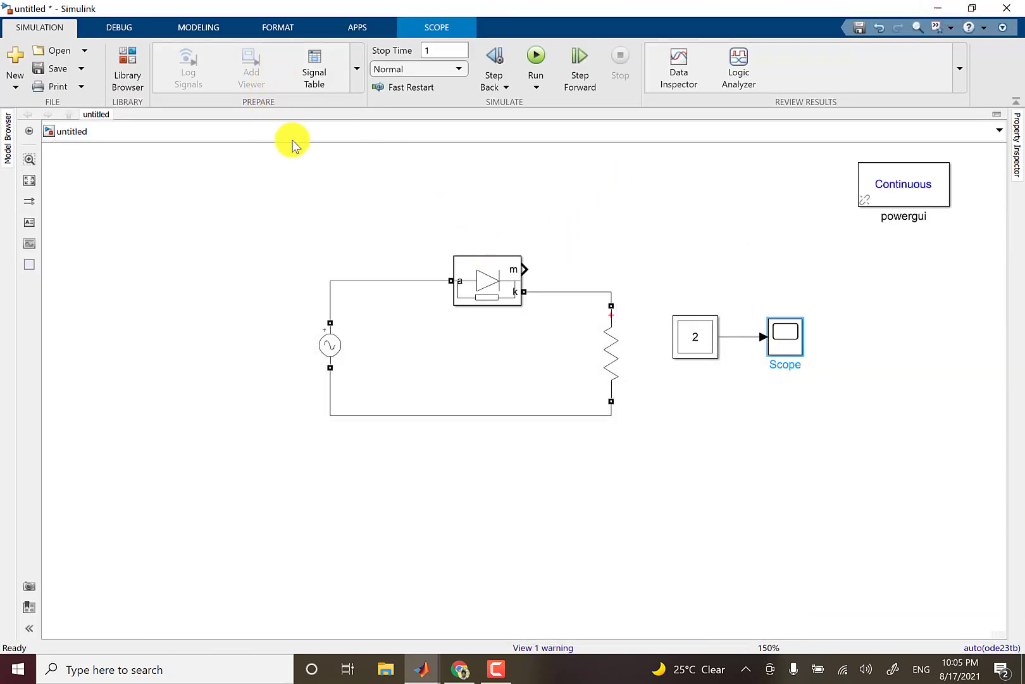
- Configure the model's solver as Fixed-step with a fixed-step size of 1e-5 and apply the settings
click(204, 28)
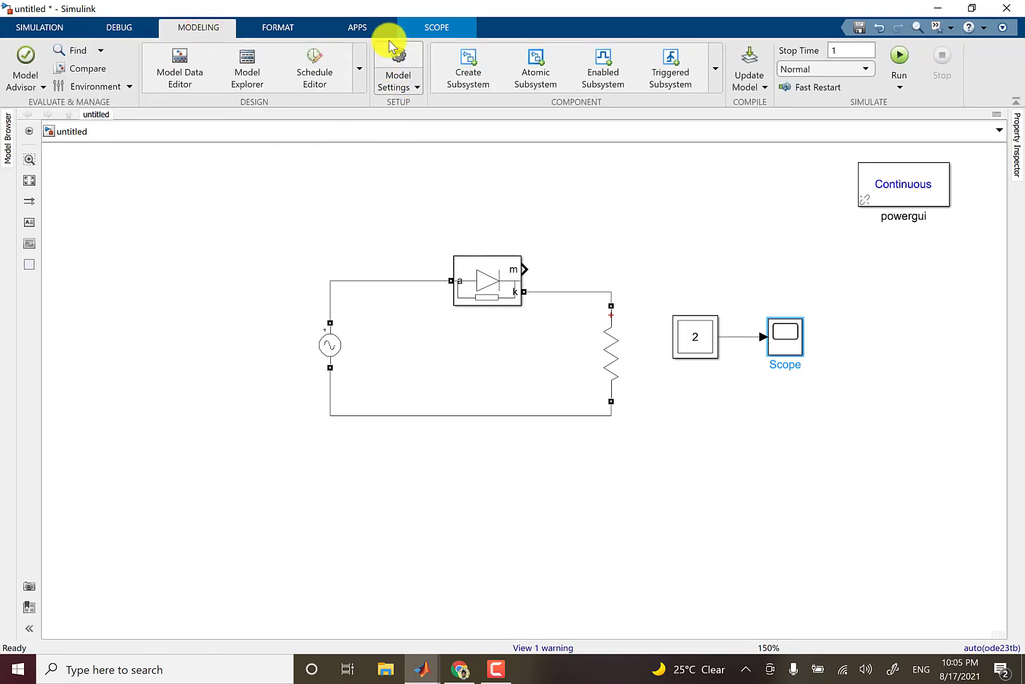
click(404, 55)
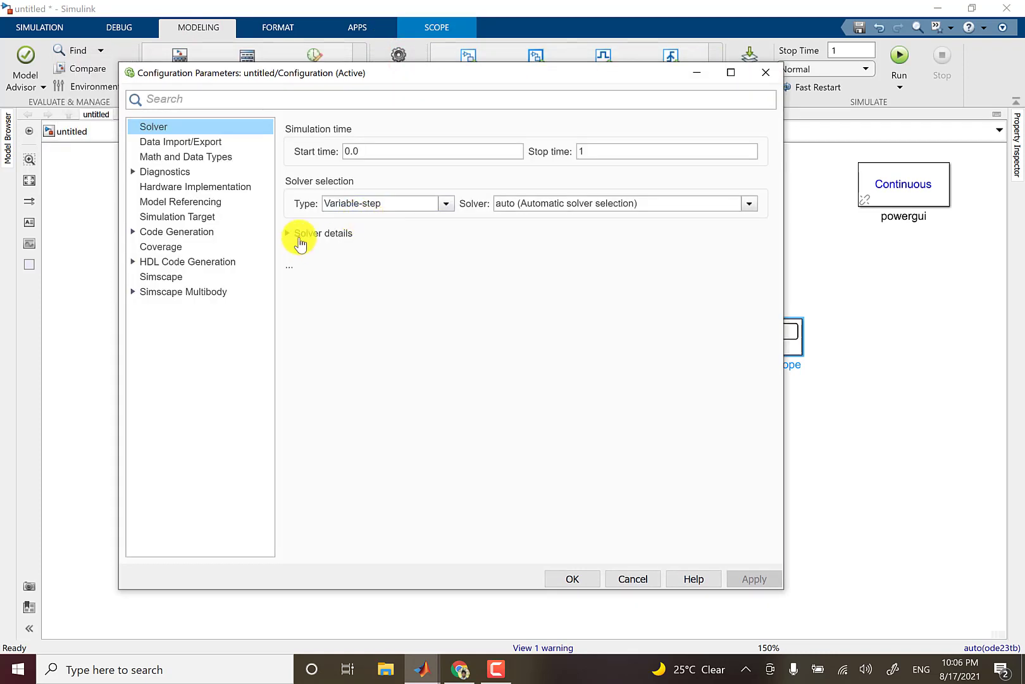
click(300, 244)
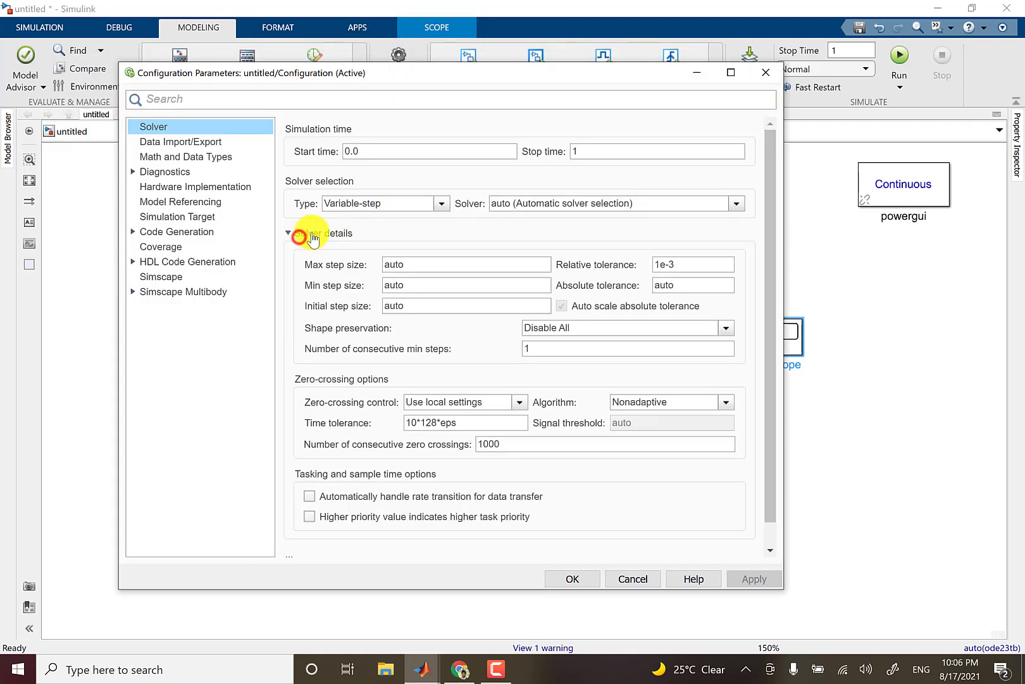
click(443, 204)
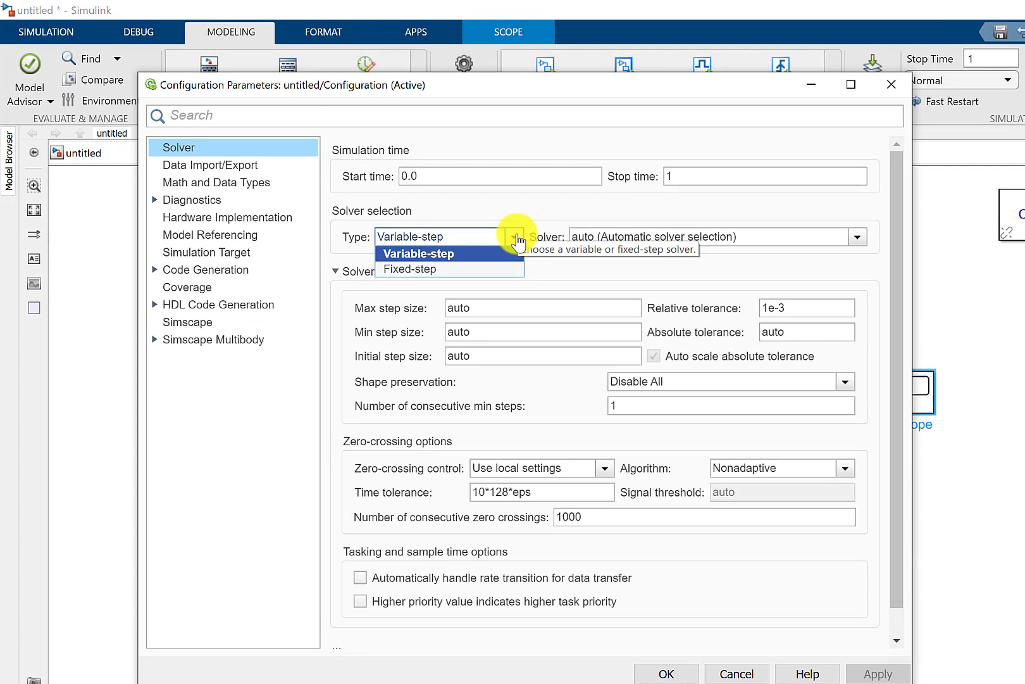
click(434, 271)
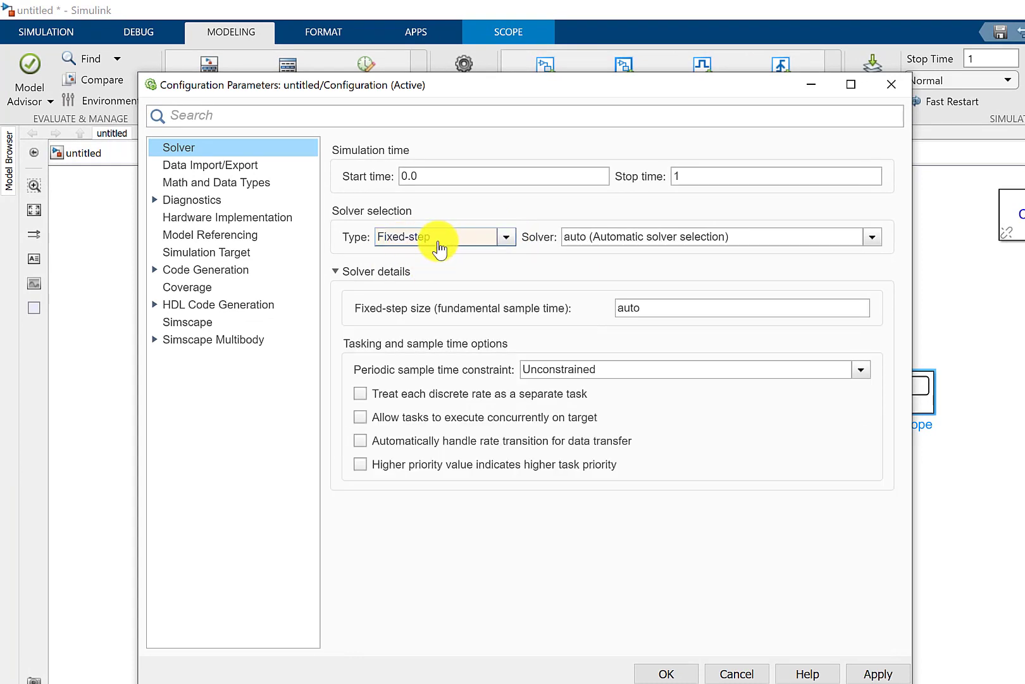
double_click(661, 309)
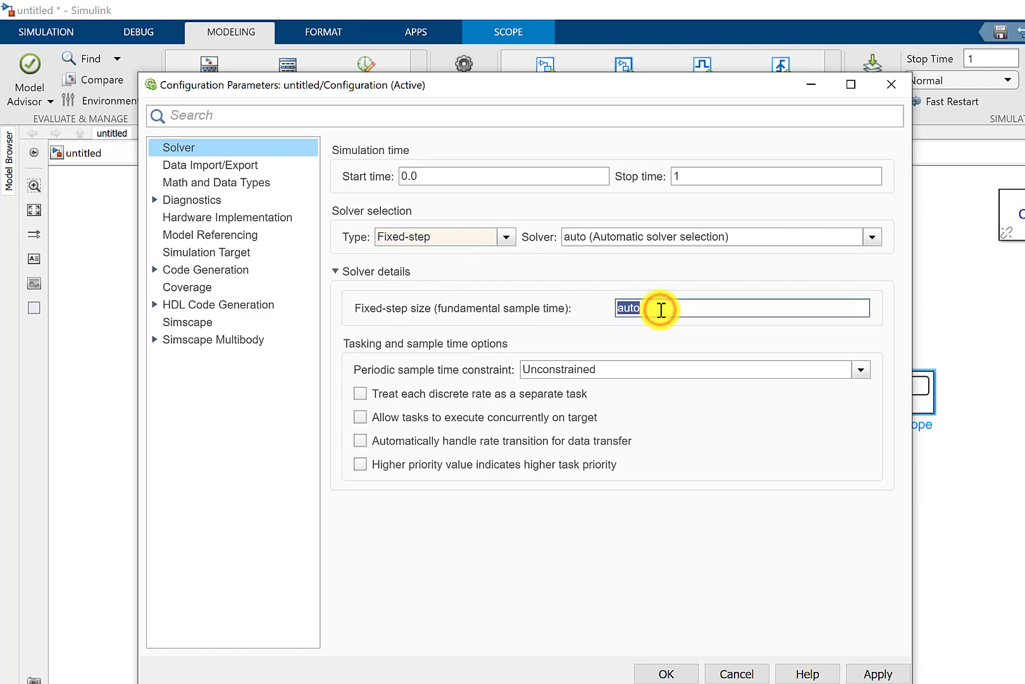
text(1e)
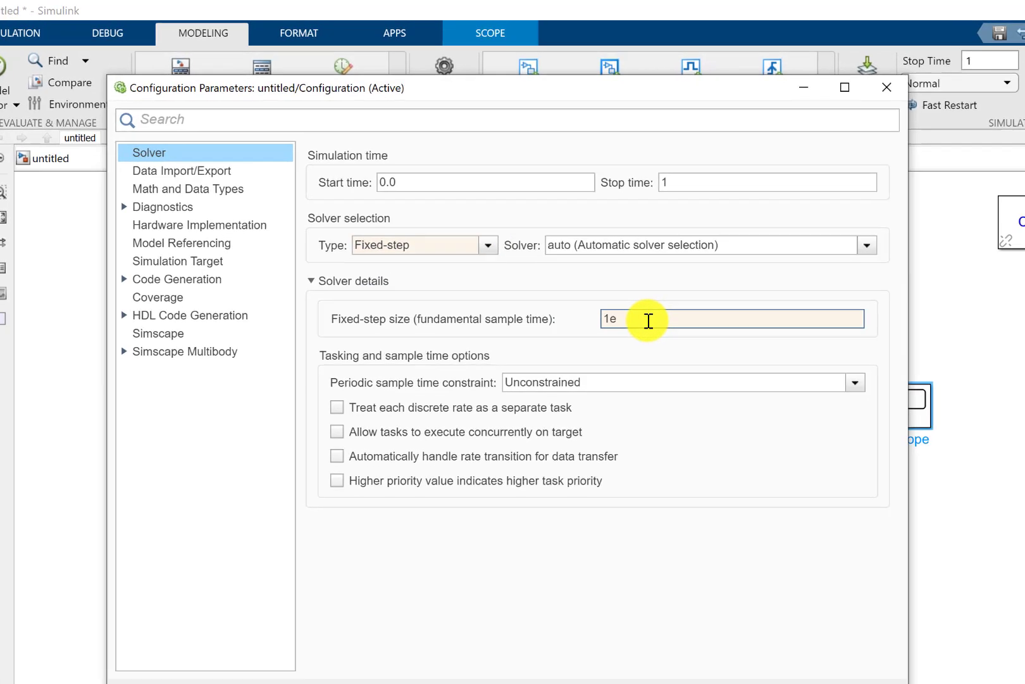
text(-5)
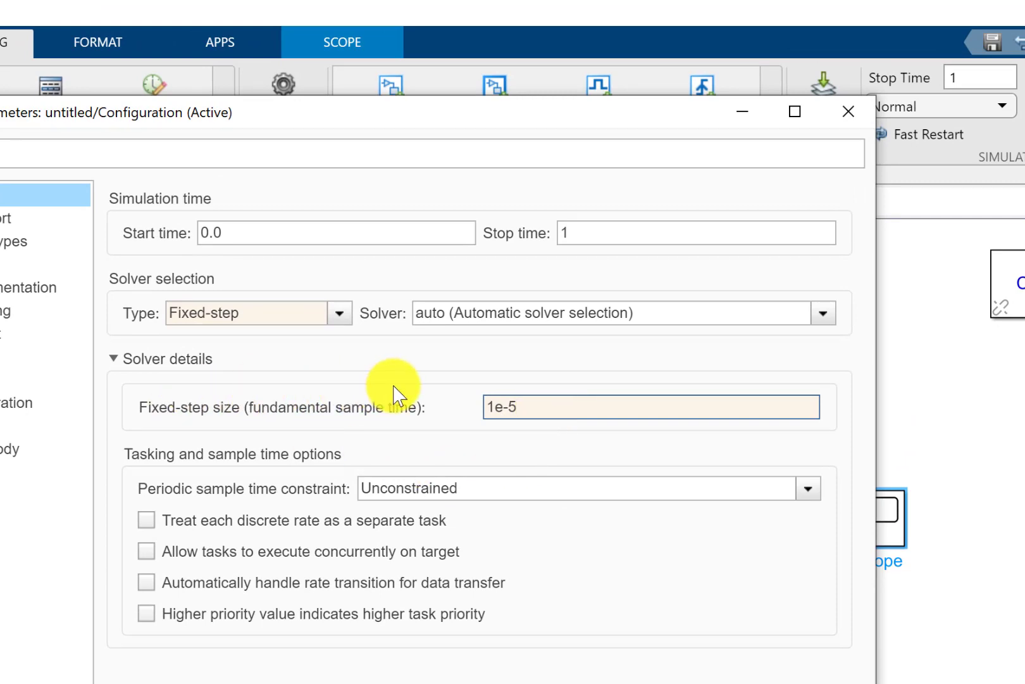
click(752, 578)
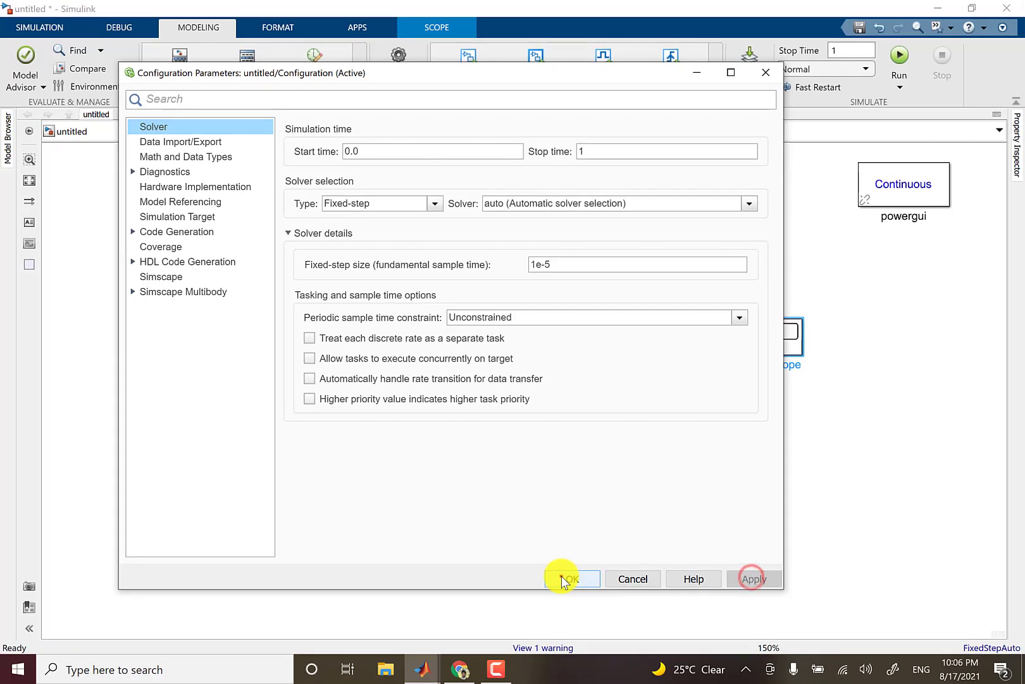
click(562, 579)
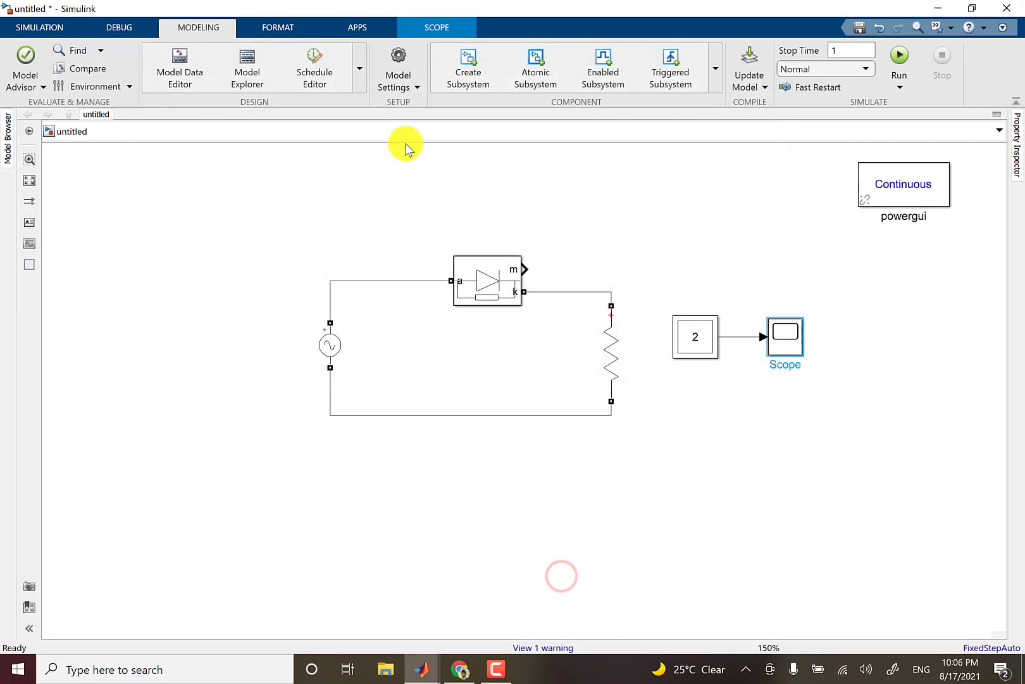
- Run the simulation and zoom the Scope's time axis in to about two cycles to examine both waveforms, closing the Scope when done
click(35, 27)
click(536, 57)
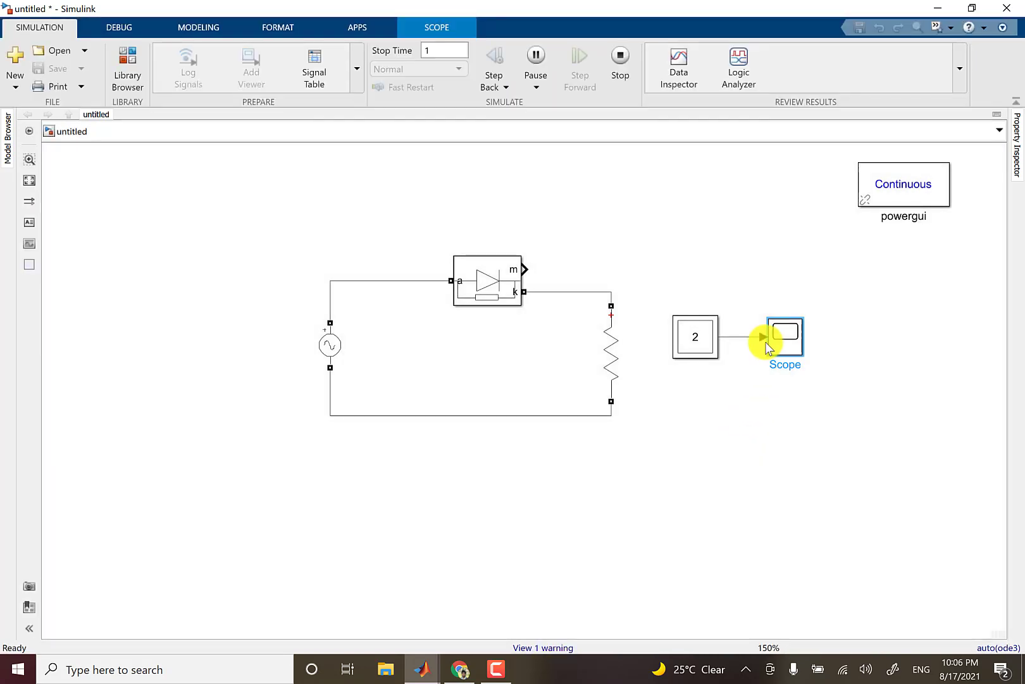
double_click(778, 326)
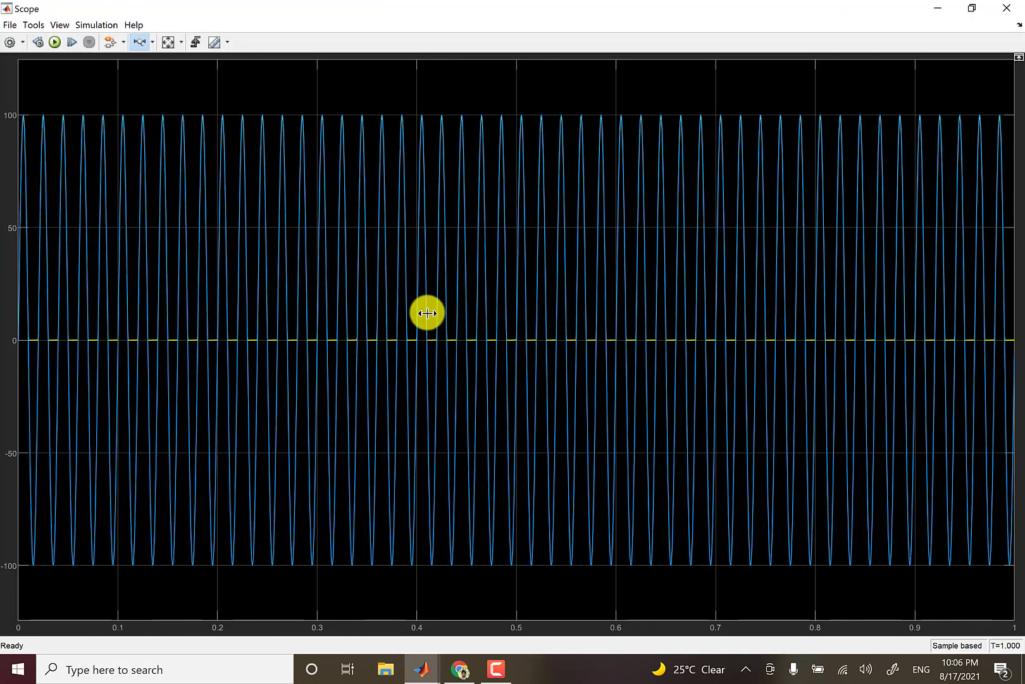
drag(428, 312, 519, 311)
drag(297, 311, 685, 350)
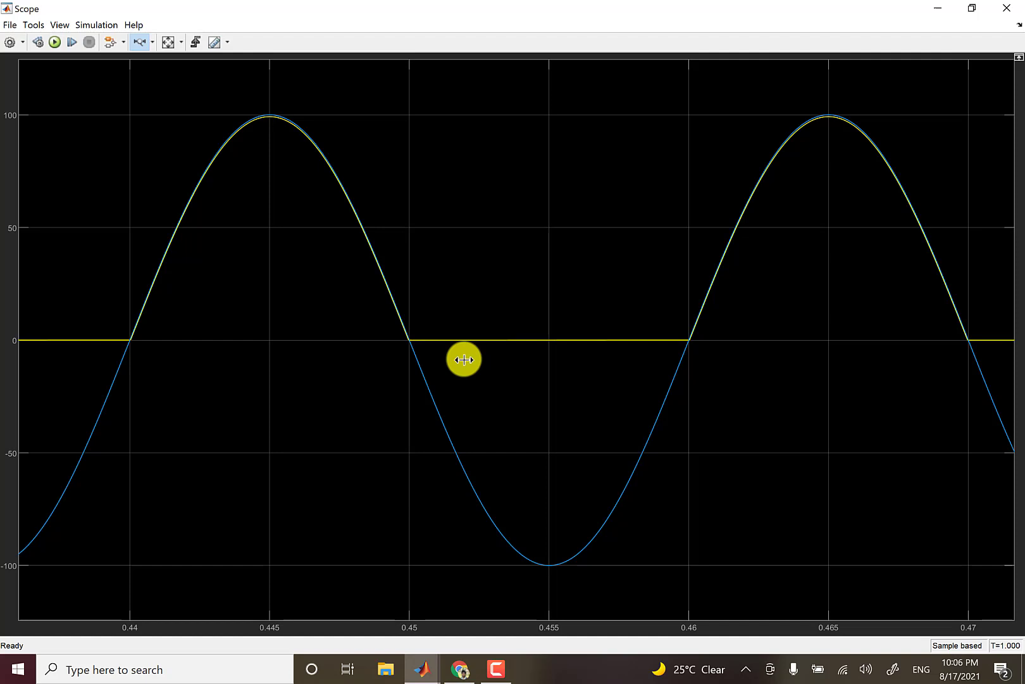
click(979, 8)
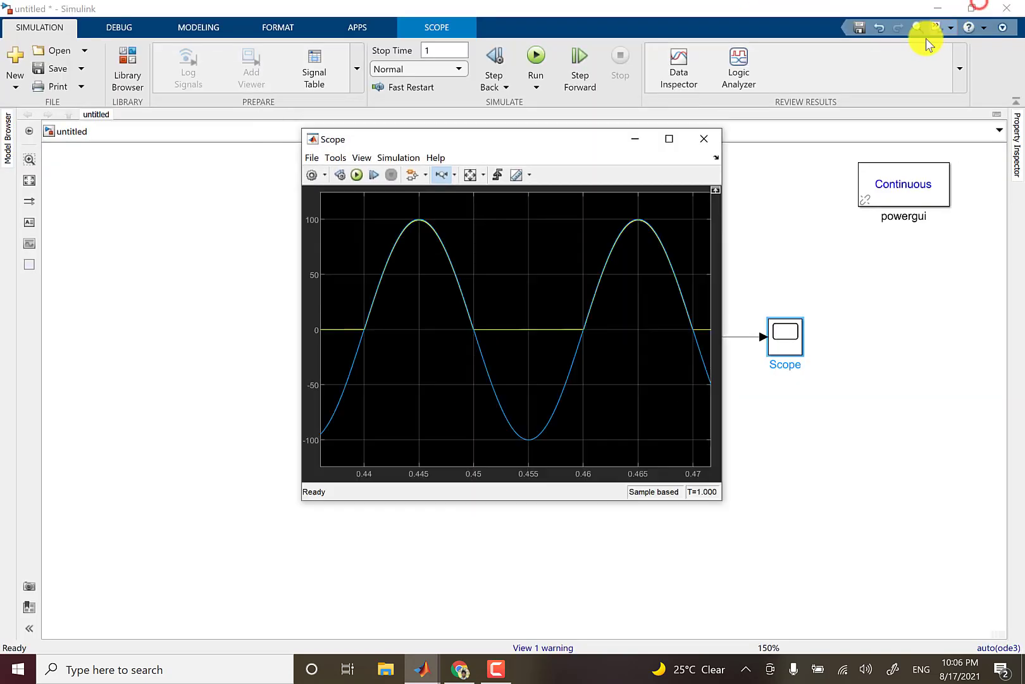
drag(576, 141, 497, 139)
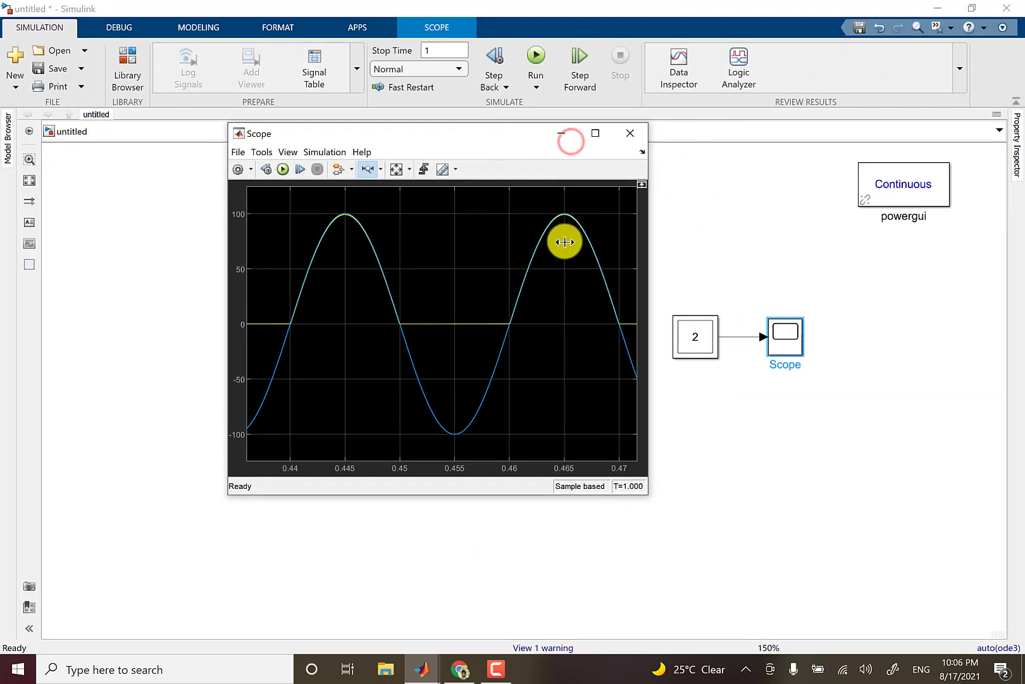
click(630, 133)
- Set the solver's fixed-step size to 1e-9 in the model's configuration parameters and apply it
click(125, 30)
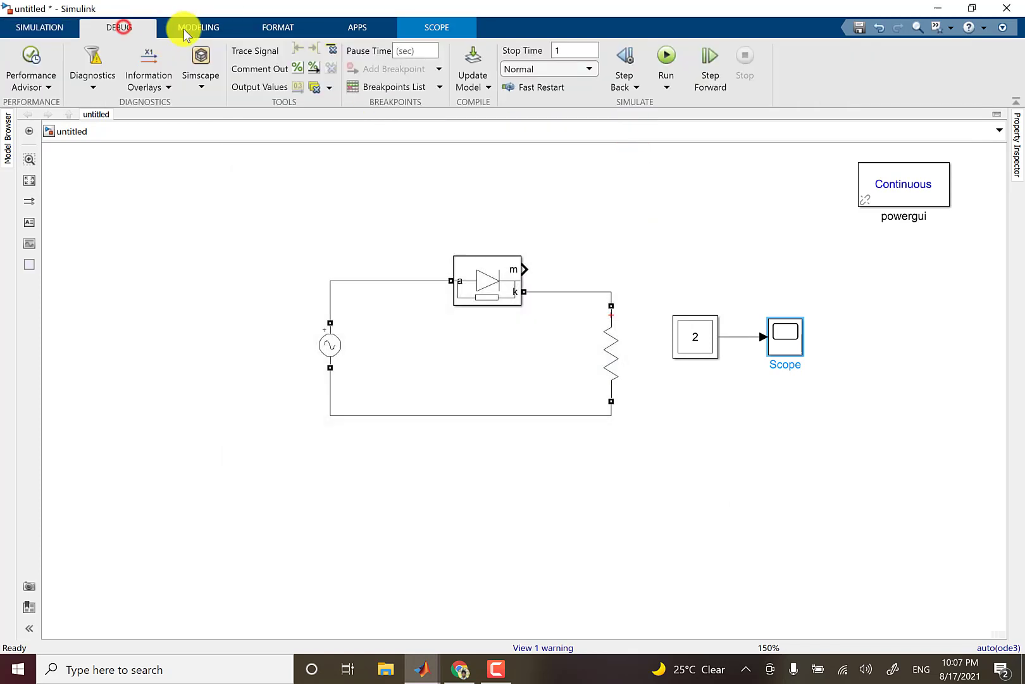
click(199, 28)
click(399, 58)
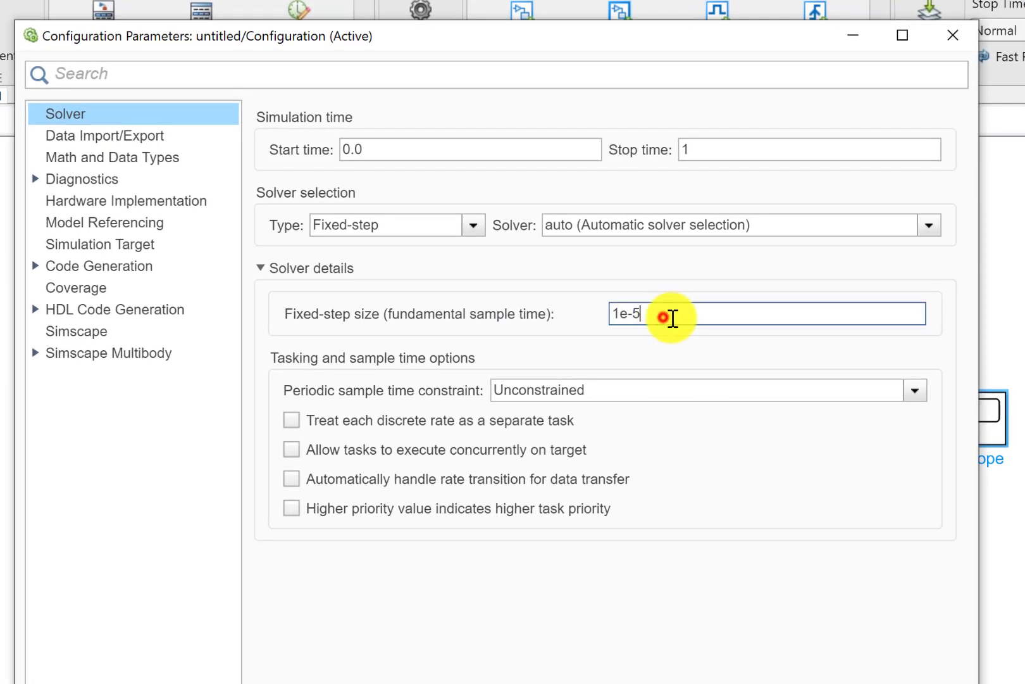
double_click(664, 318)
click(679, 312)
key(BackSpace)
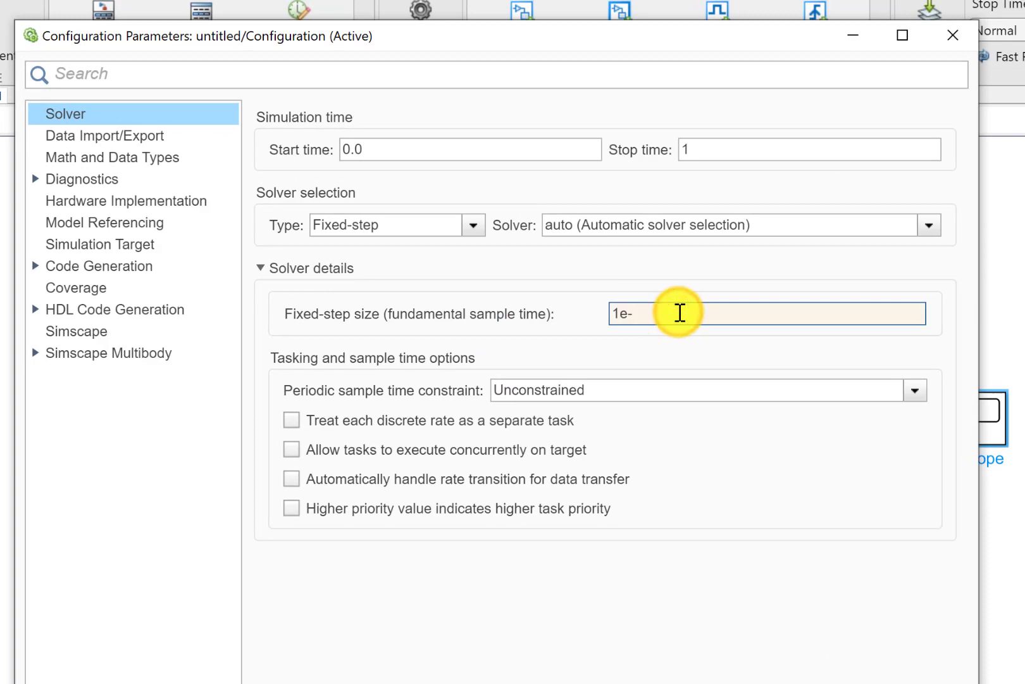
text(9)
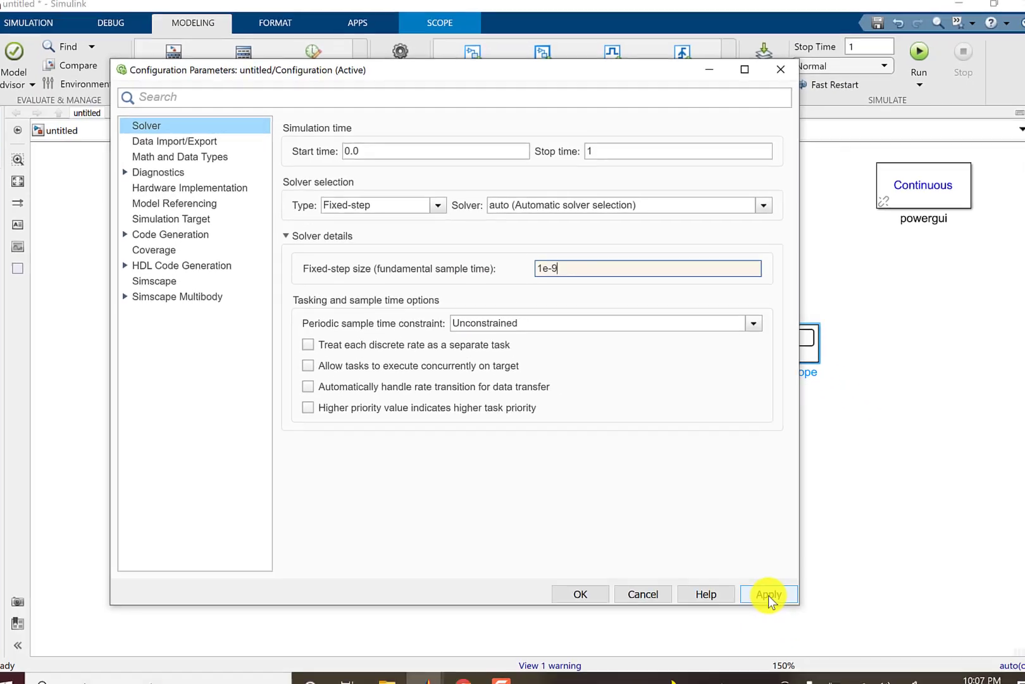
click(753, 579)
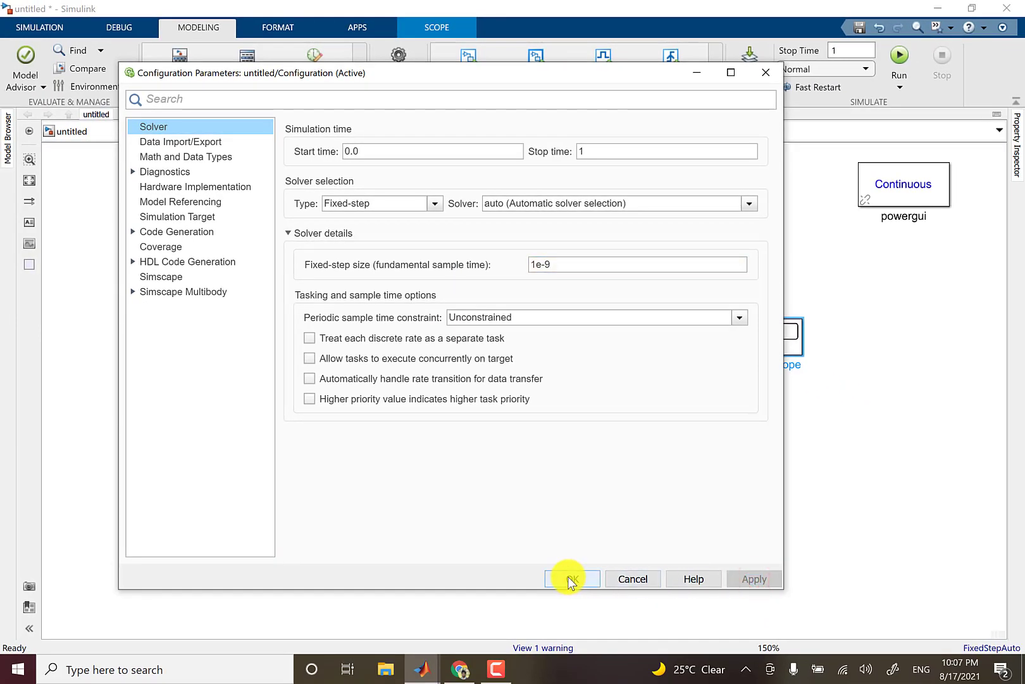
click(572, 579)
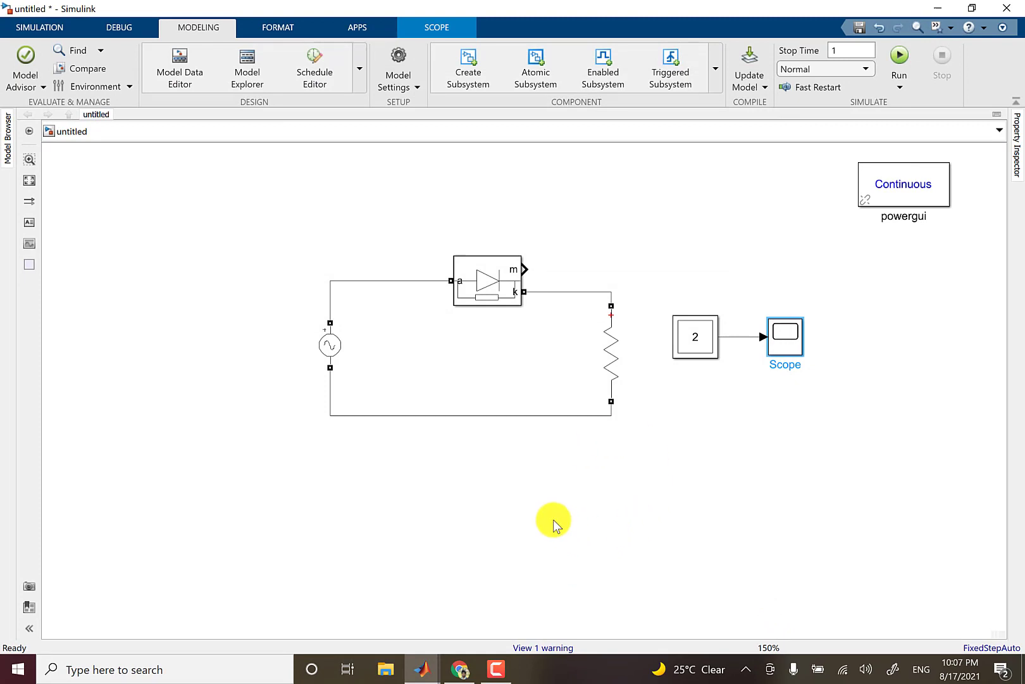
click(779, 423)
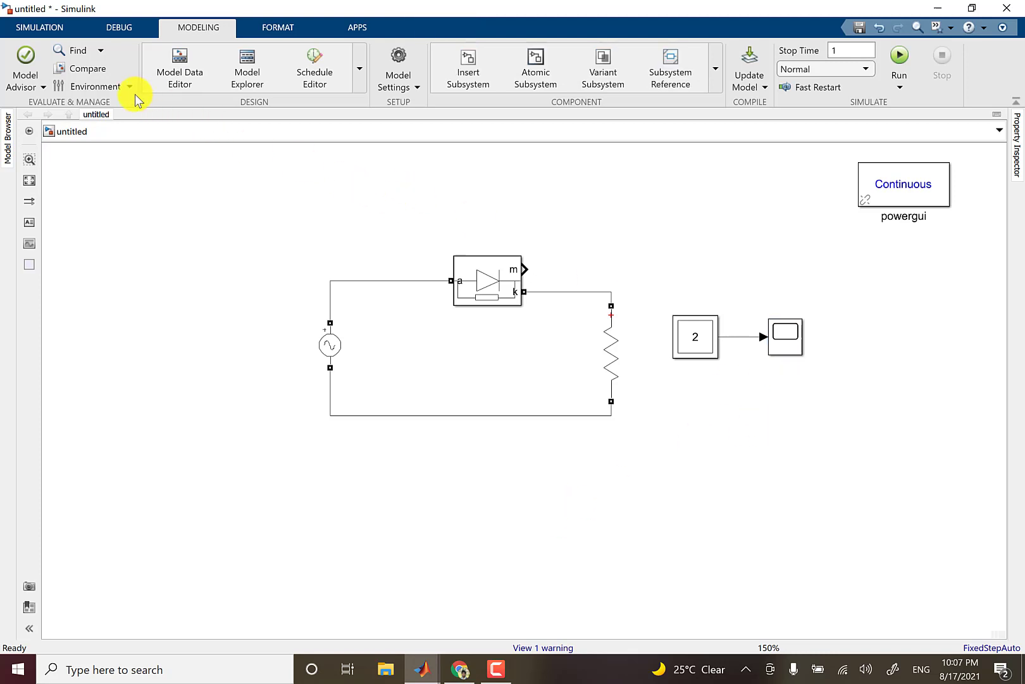
- Start the simulation with the 1e-9 step size and stop it before it completes
click(43, 27)
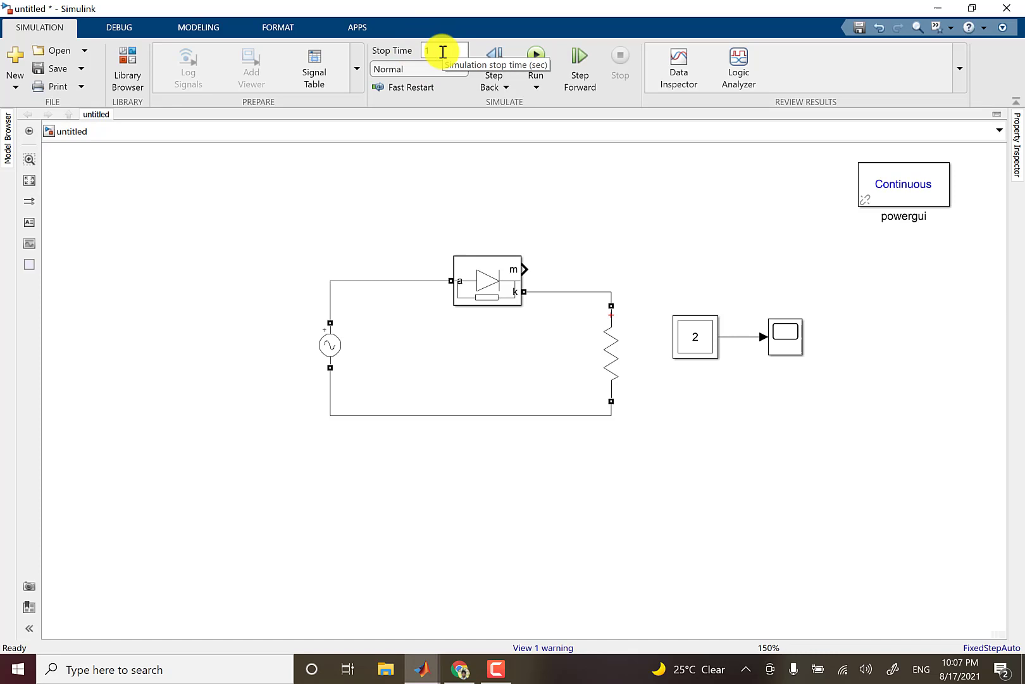
click(537, 53)
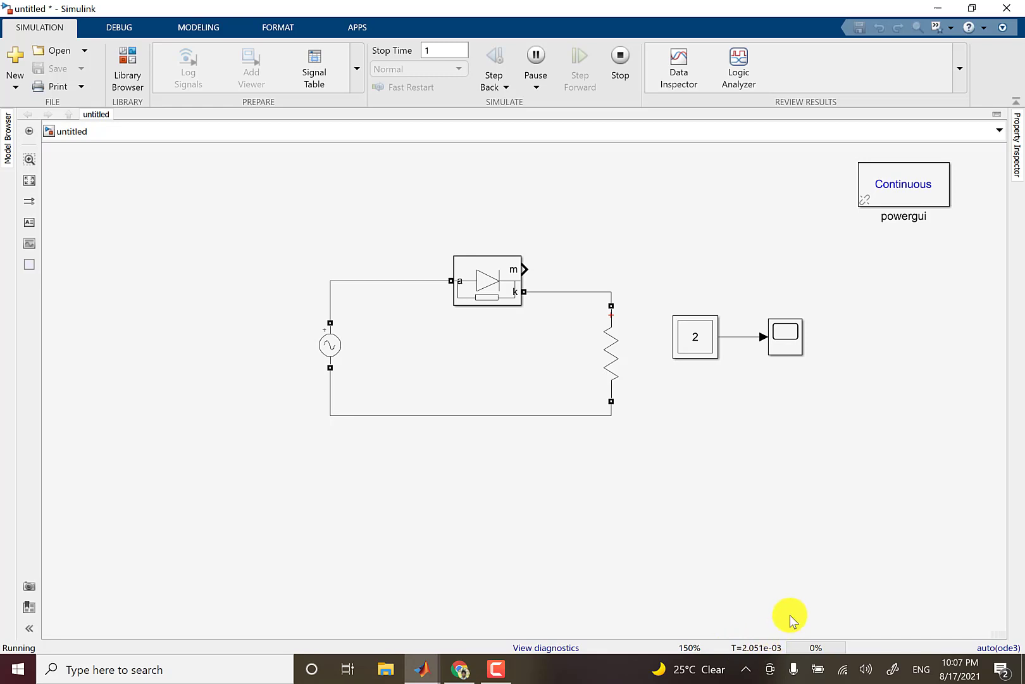
click(617, 60)
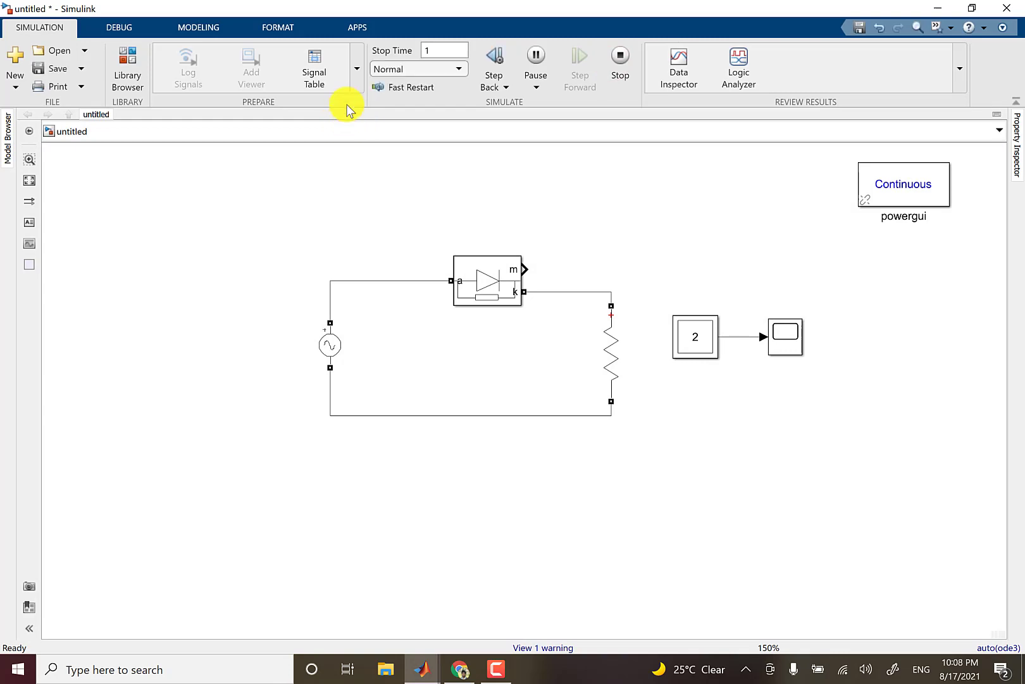
- Set the solver's fixed-step size to 1e-5 in the model's configuration parameters, apply it and close the settings
click(120, 25)
click(198, 29)
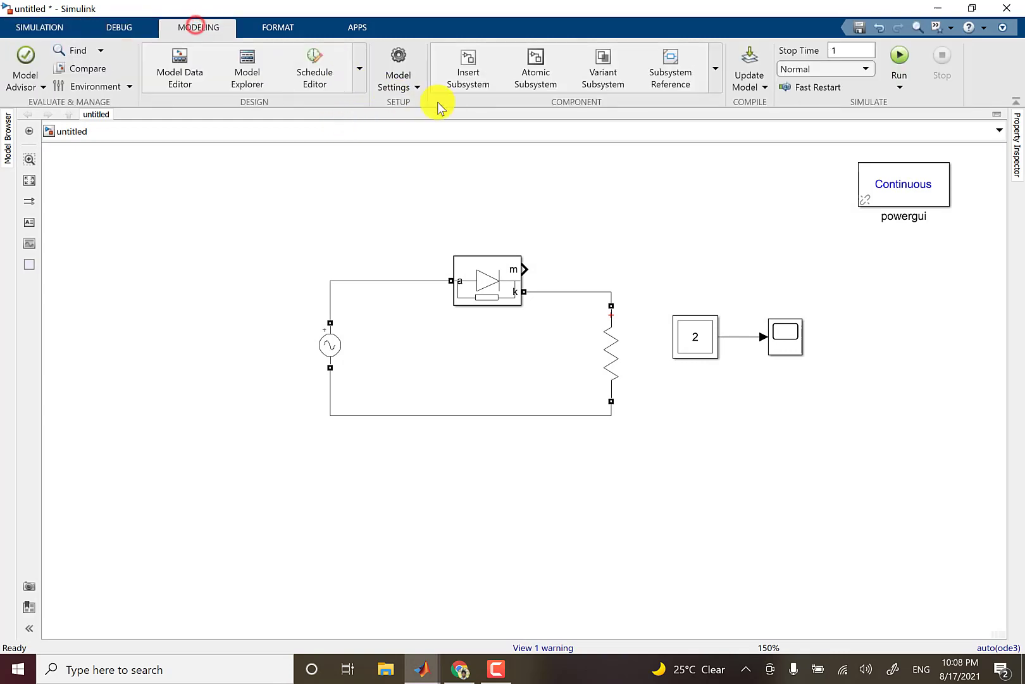
click(397, 60)
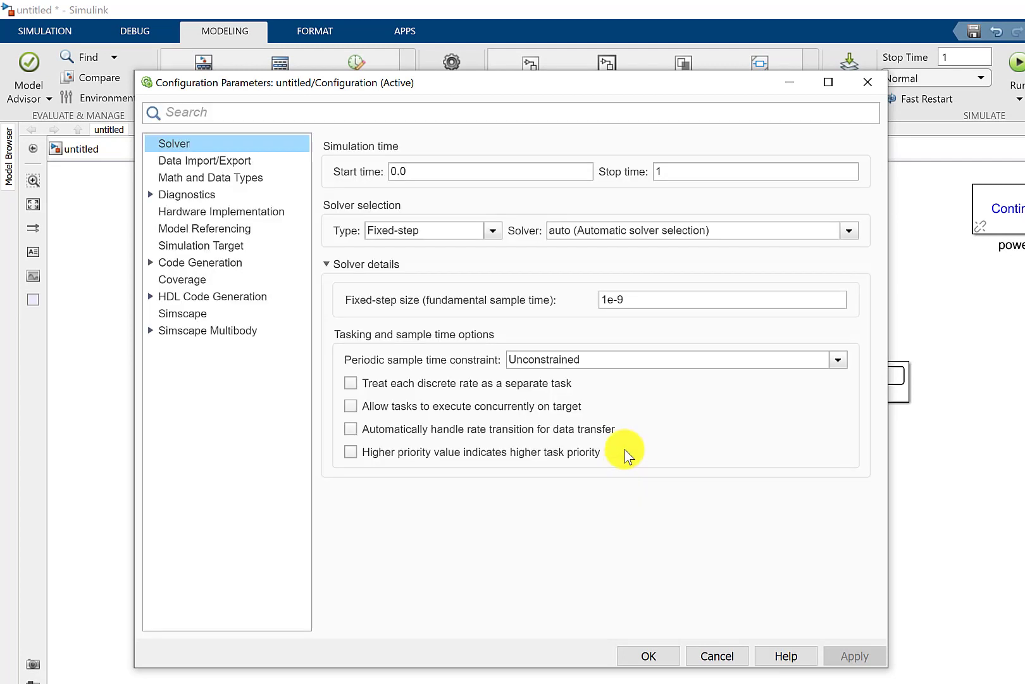
double_click(646, 300)
click(646, 300)
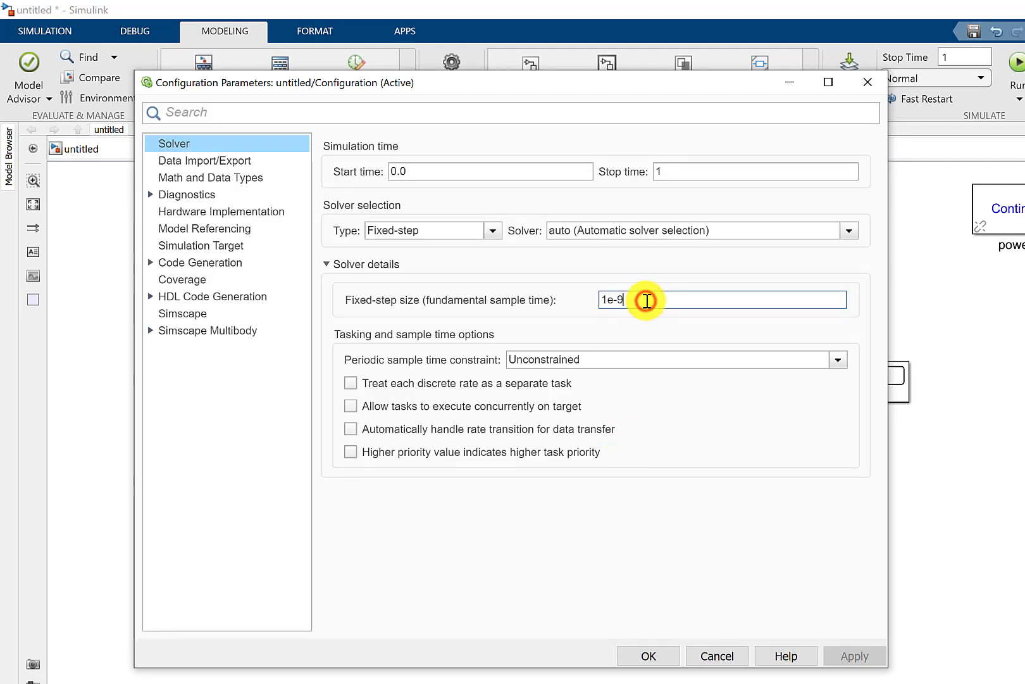
key(BackSpace)
text(5)
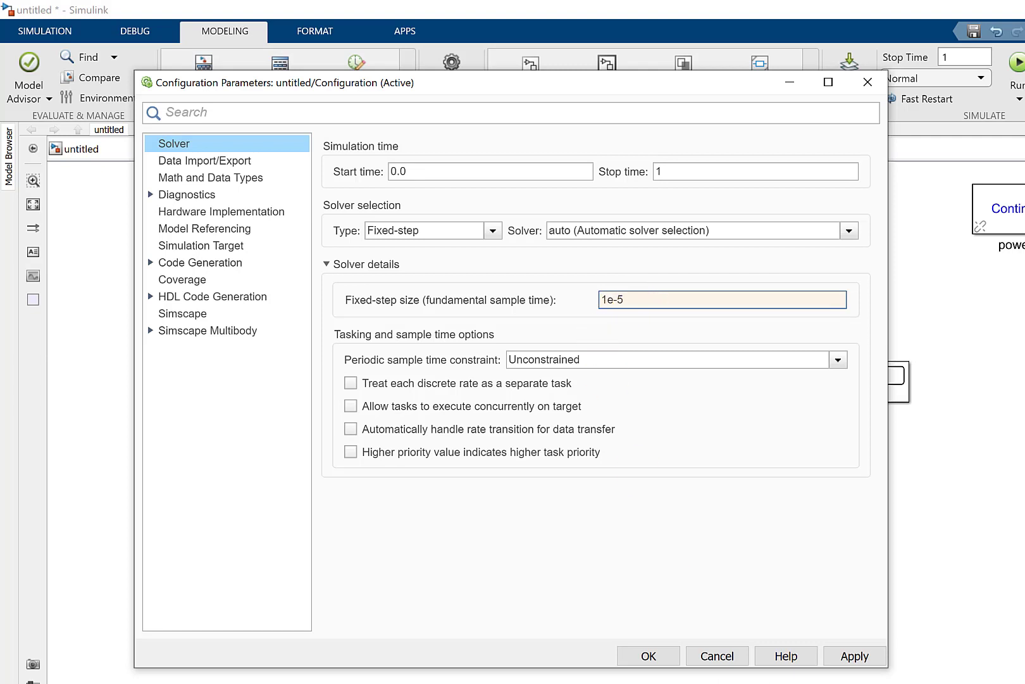
click(853, 656)
click(649, 656)
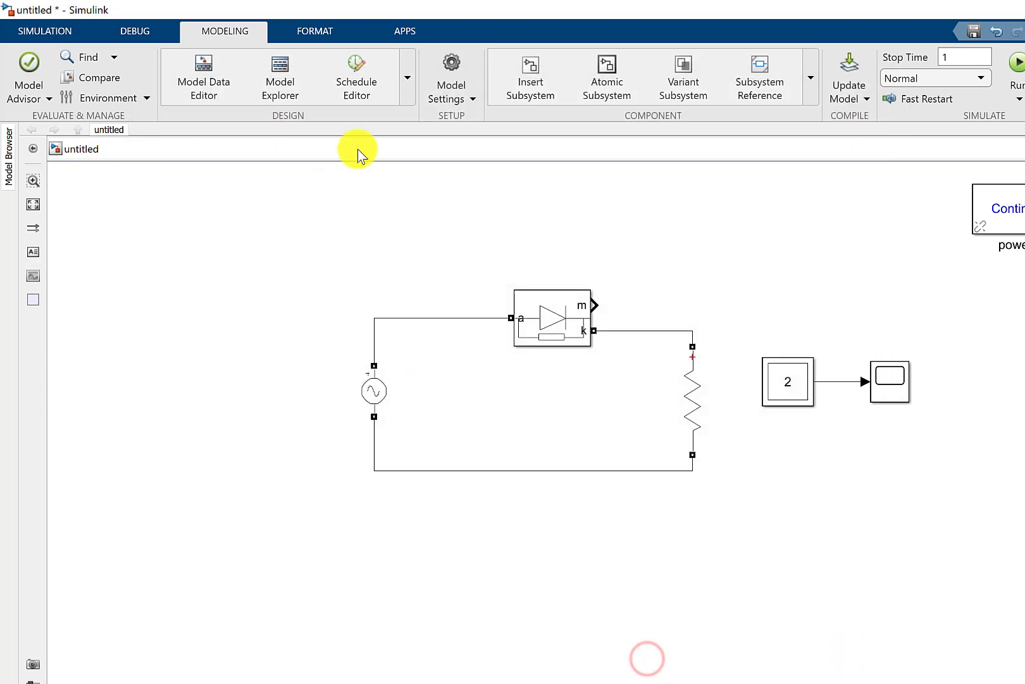
- Rerun the simulation, zoom the Scope's time axis to about 0.605–0.636 s, examine both waveforms in the maximized Scope, and close it
click(16, 32)
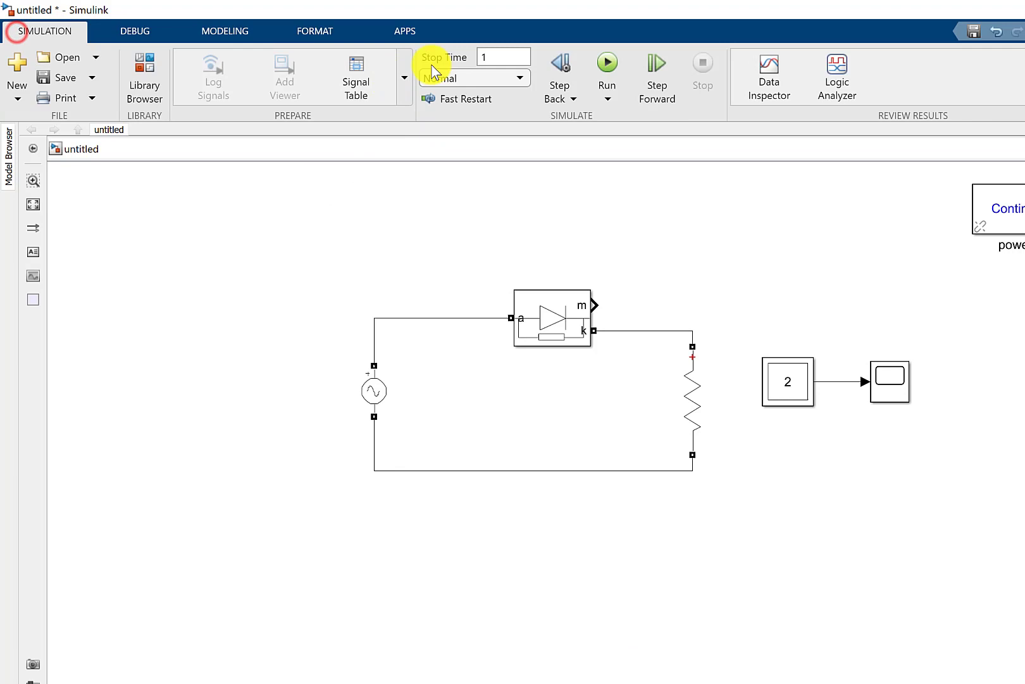
click(609, 64)
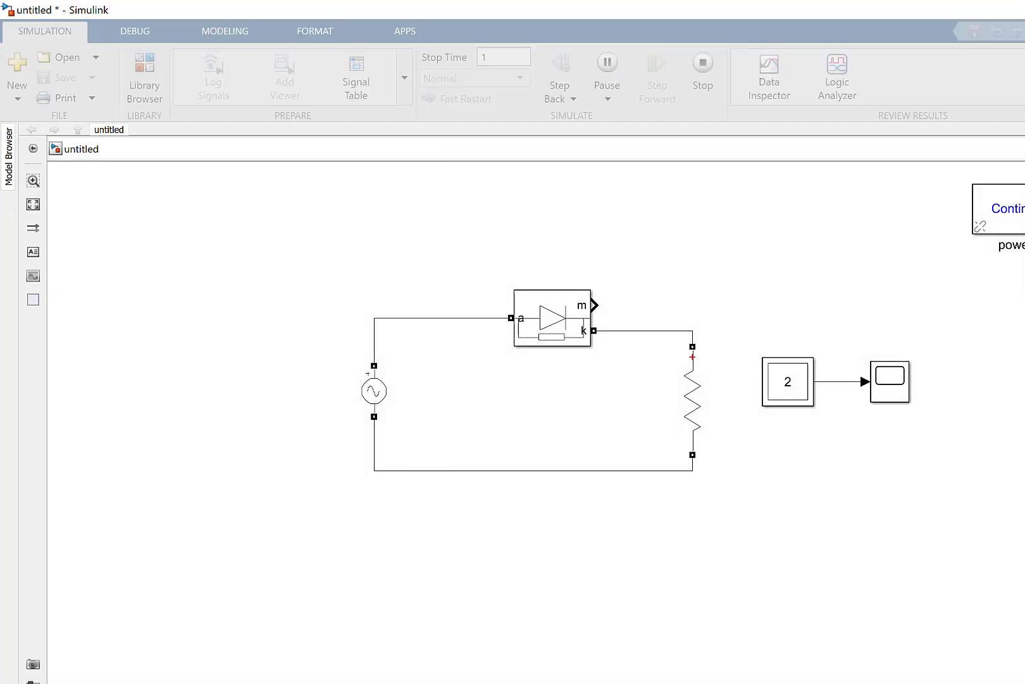
click(878, 640)
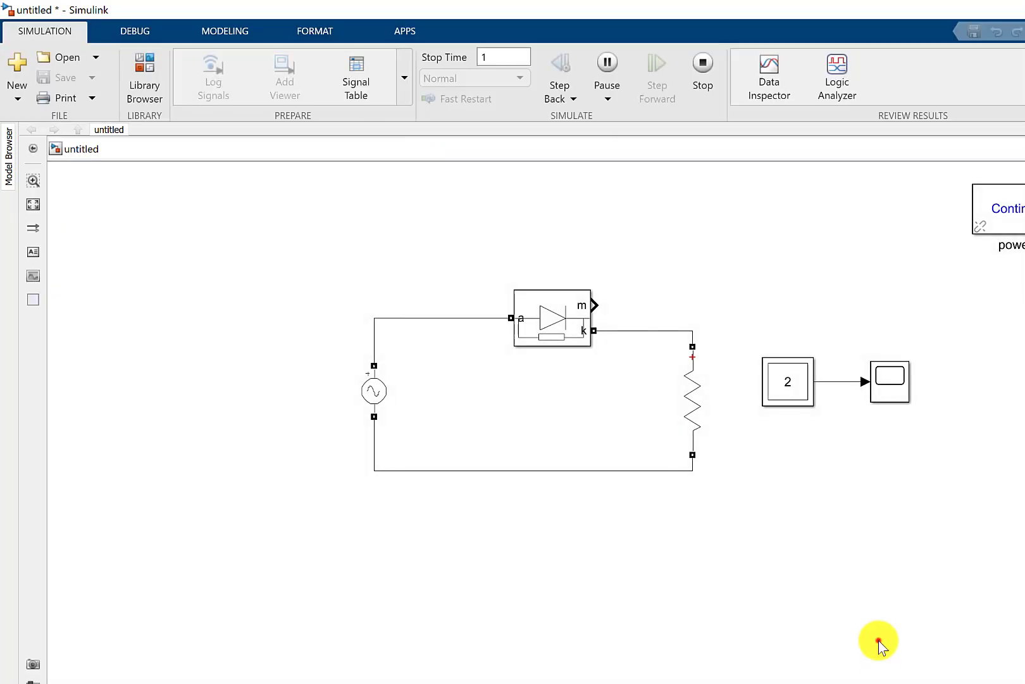
double_click(905, 389)
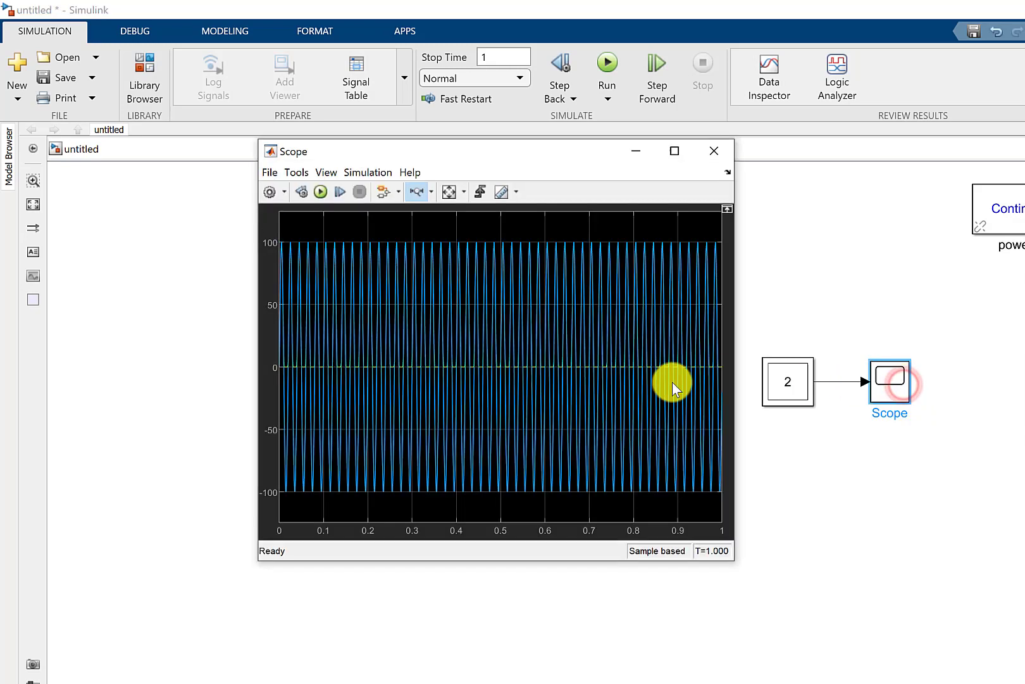
drag(527, 371, 570, 371)
drag(477, 371, 610, 382)
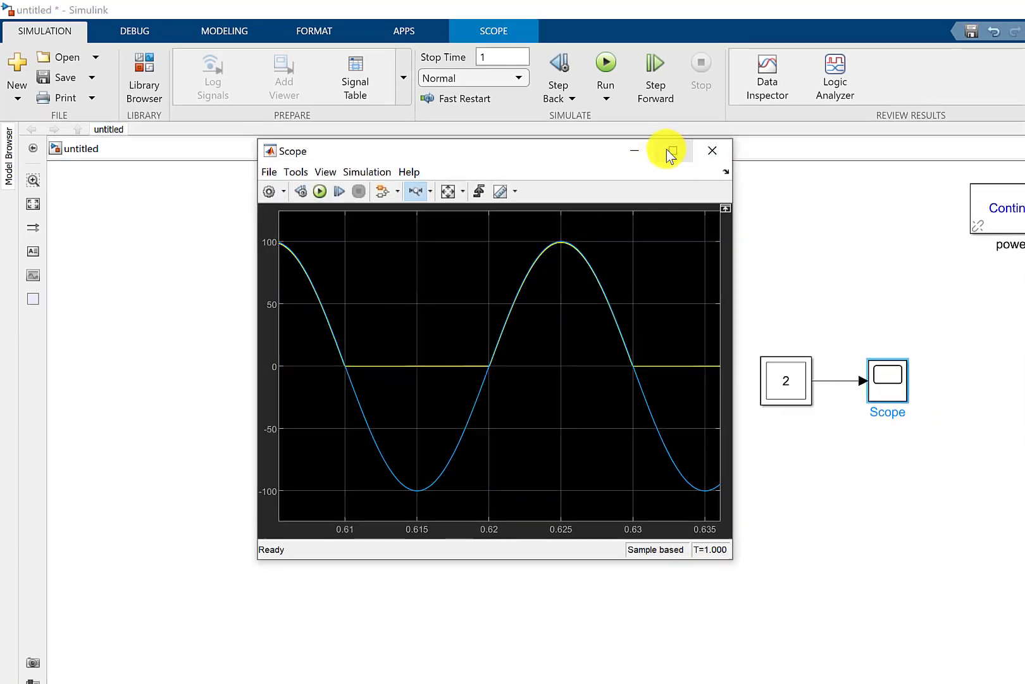
click(671, 151)
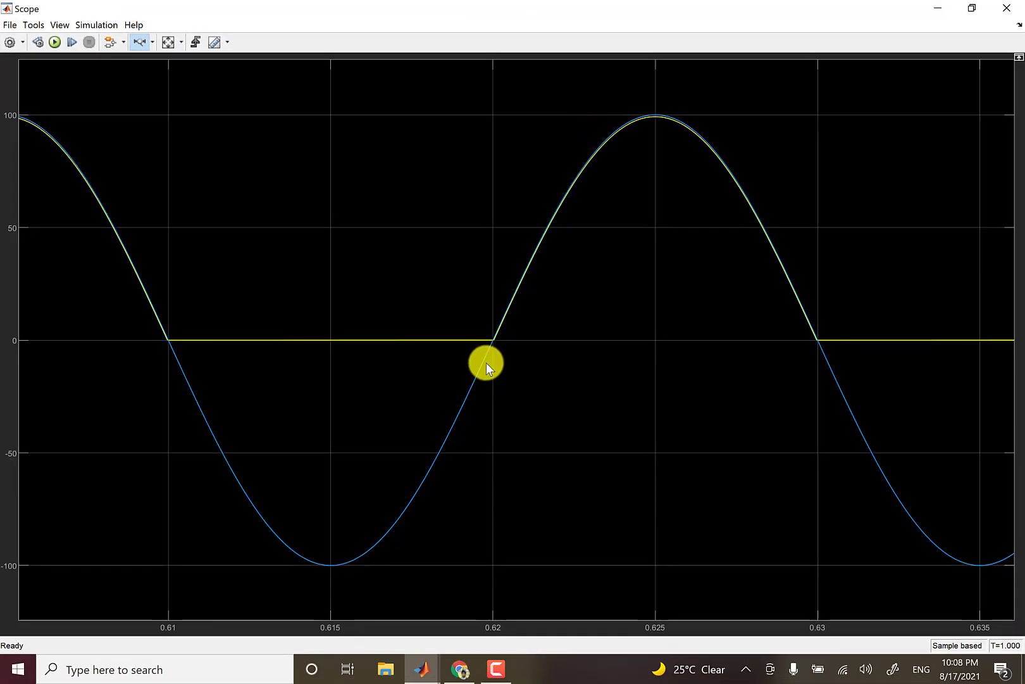
click(1000, 15)
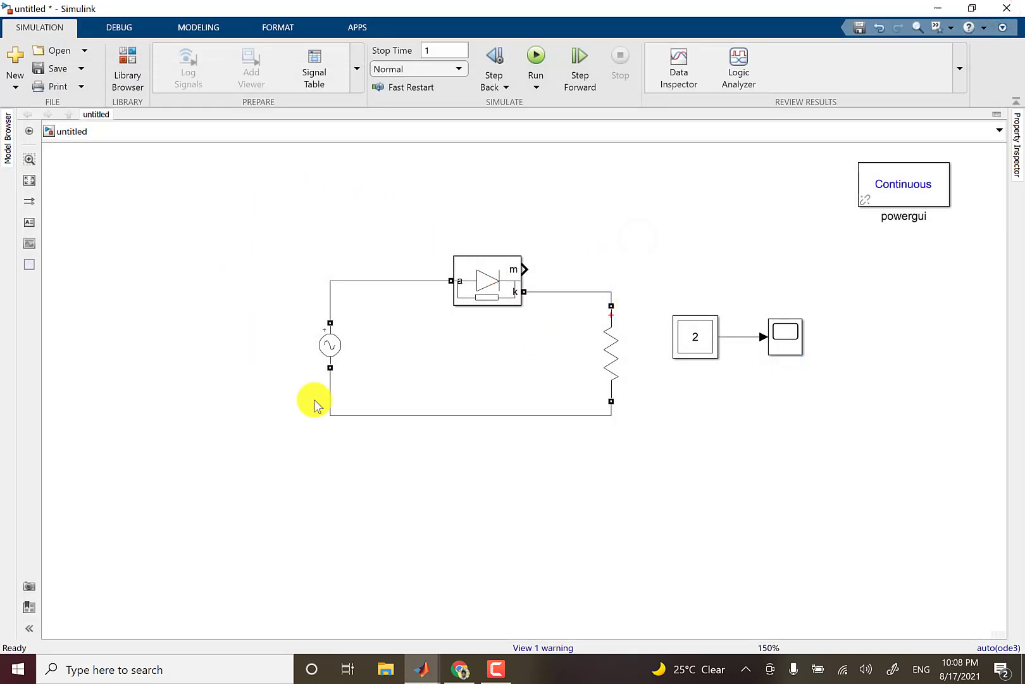